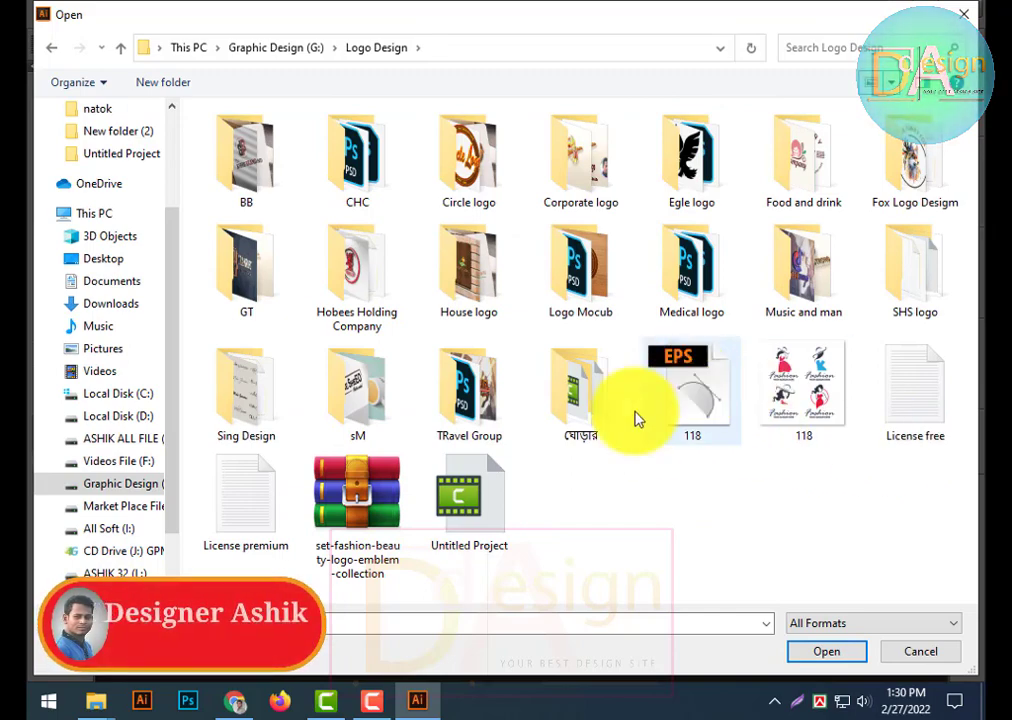
# Open the 118 EPS file from the Logo Design folder and bring its four fashion logos into view
pyautogui.doubleClick(680, 368)
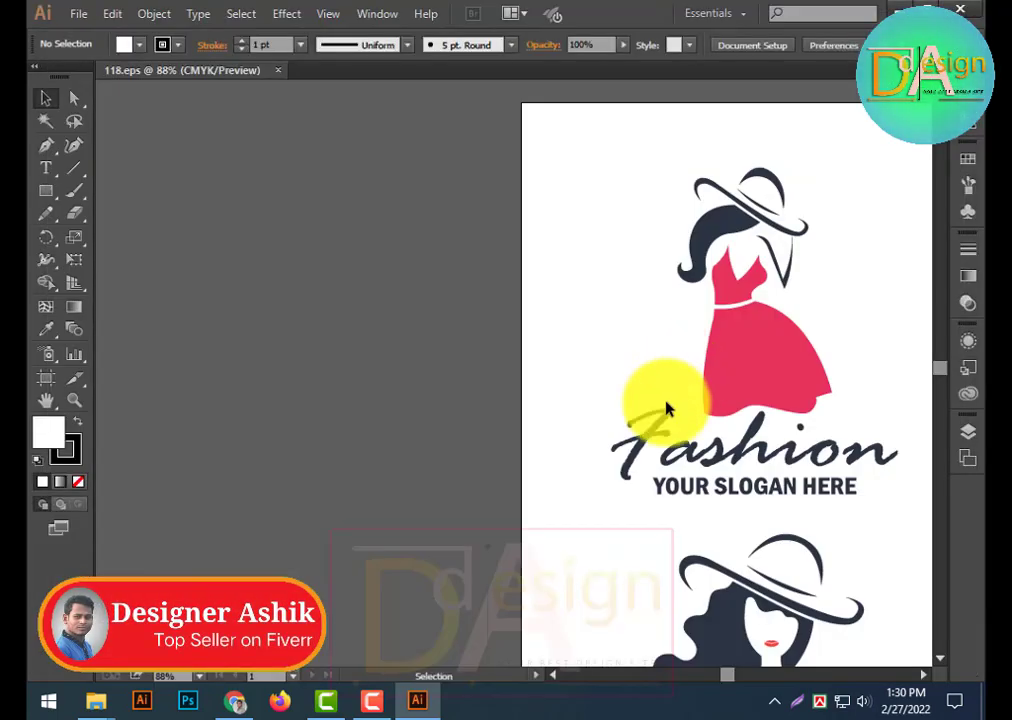
pyautogui.hscroll(5, 650, 429)
pyautogui.scroll(-3, 736, 361)
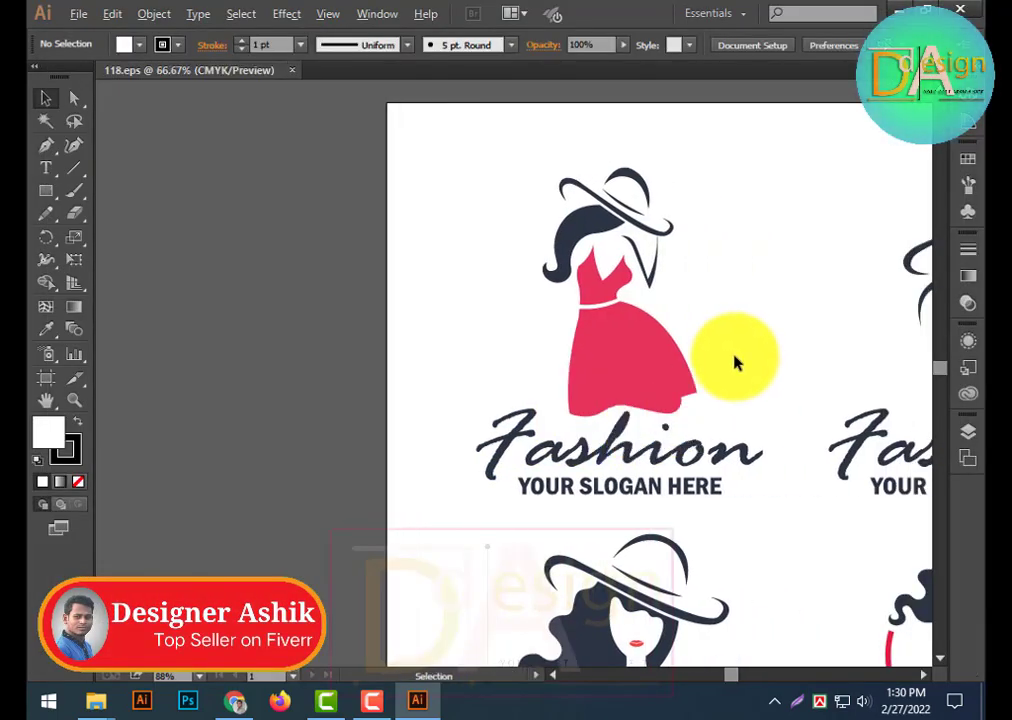
pyautogui.moveTo(883, 492); pyautogui.dragTo(618, 464)
# Create a new A4 document, 841.89 by 595.28 pt
pyautogui.click(60, 13)
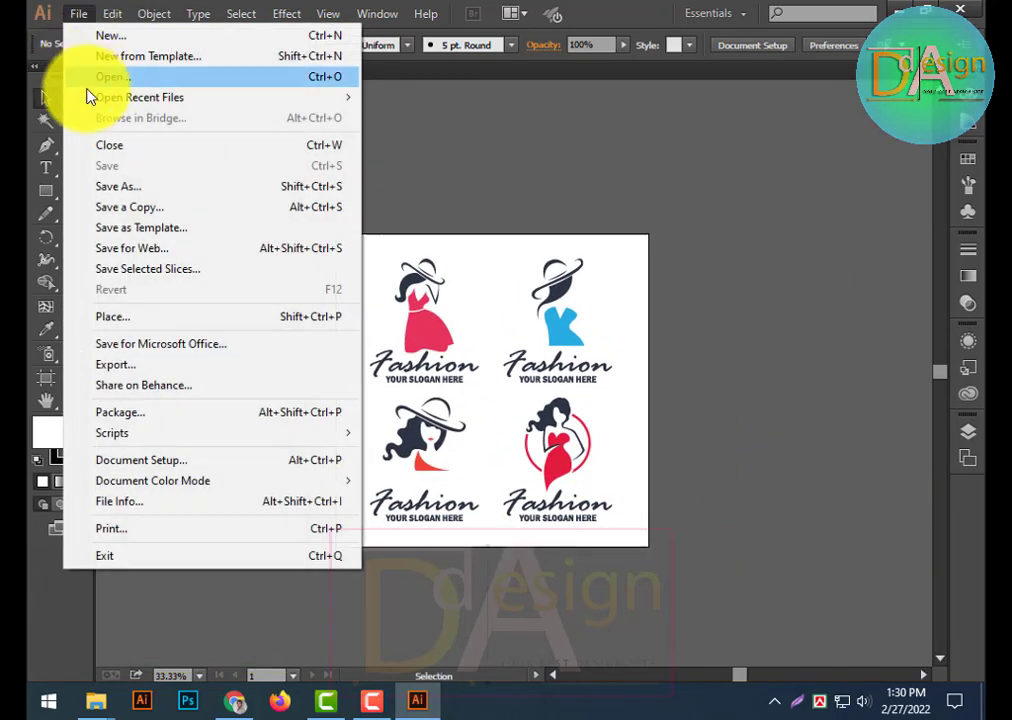
pyautogui.click(99, 40)
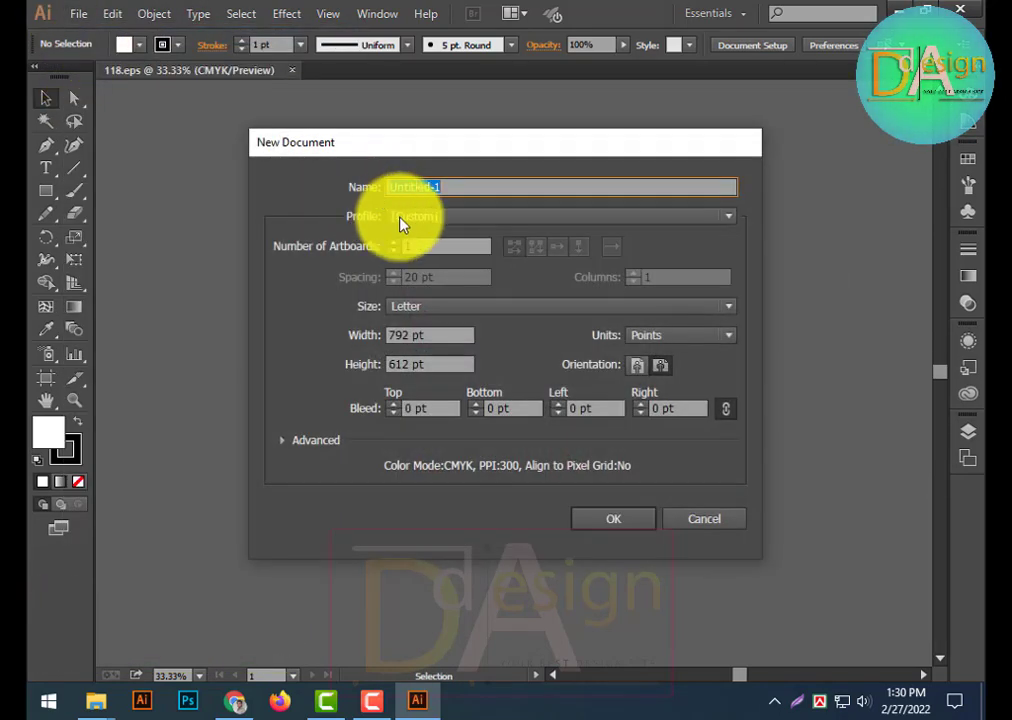
pyautogui.click(416, 306)
pyautogui.click(410, 389)
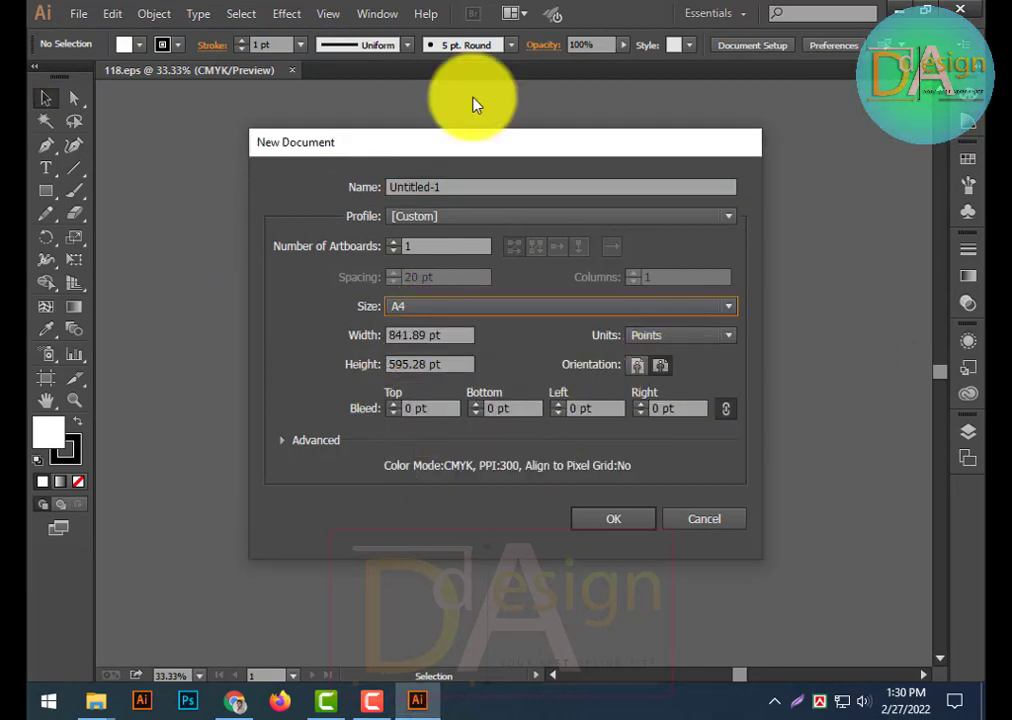
pyautogui.click(635, 522)
# Copy the logo of the woman in the red ring from 118.eps into the new document
pyautogui.click(190, 70)
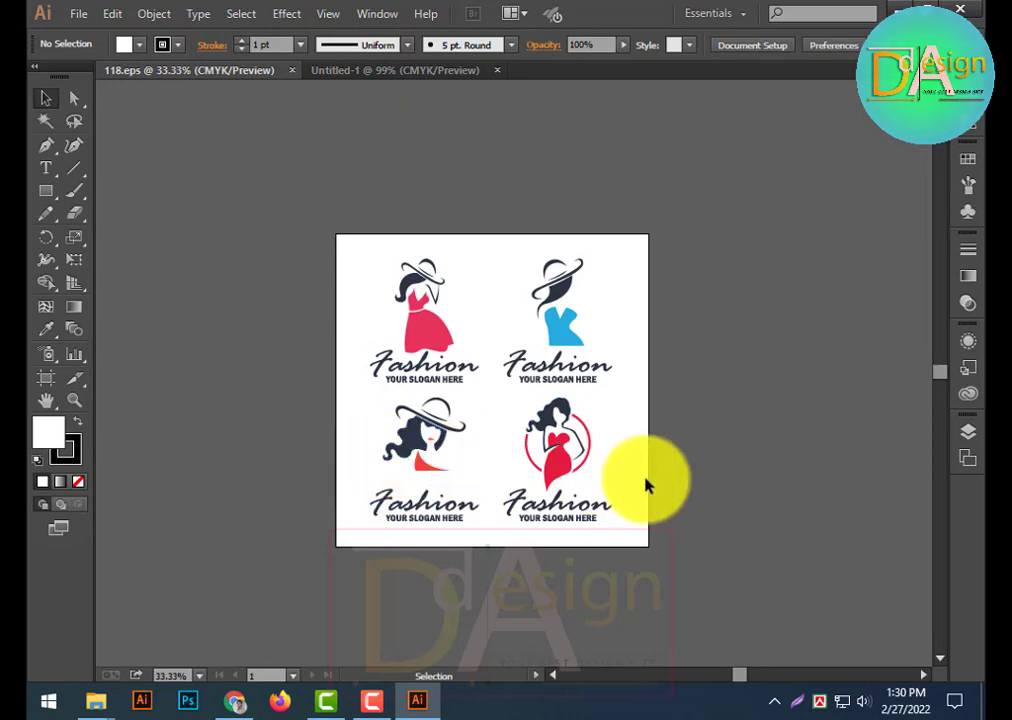
pyautogui.click(558, 457)
pyautogui.moveTo(558, 457); pyautogui.dragTo(572, 422)
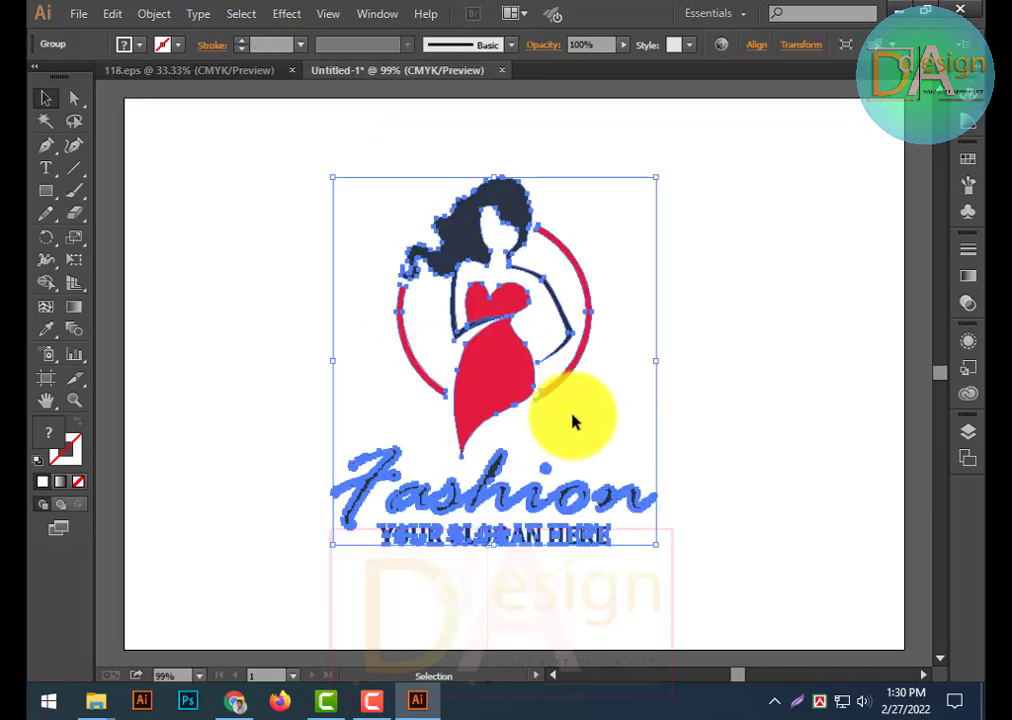
pyautogui.click(718, 508)
# Ungroup the whole logo, and ungroup the woman illustration into its separate parts
pyautogui.click(492, 533)
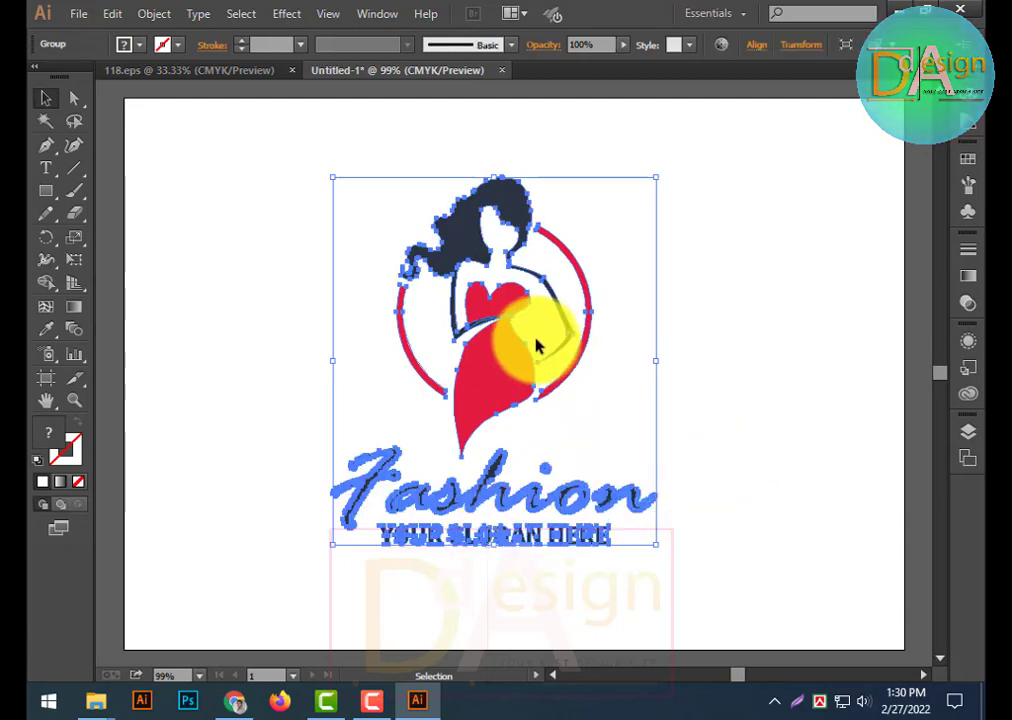
pyautogui.rightClick(484, 354)
pyautogui.click(526, 465)
pyautogui.click(768, 460)
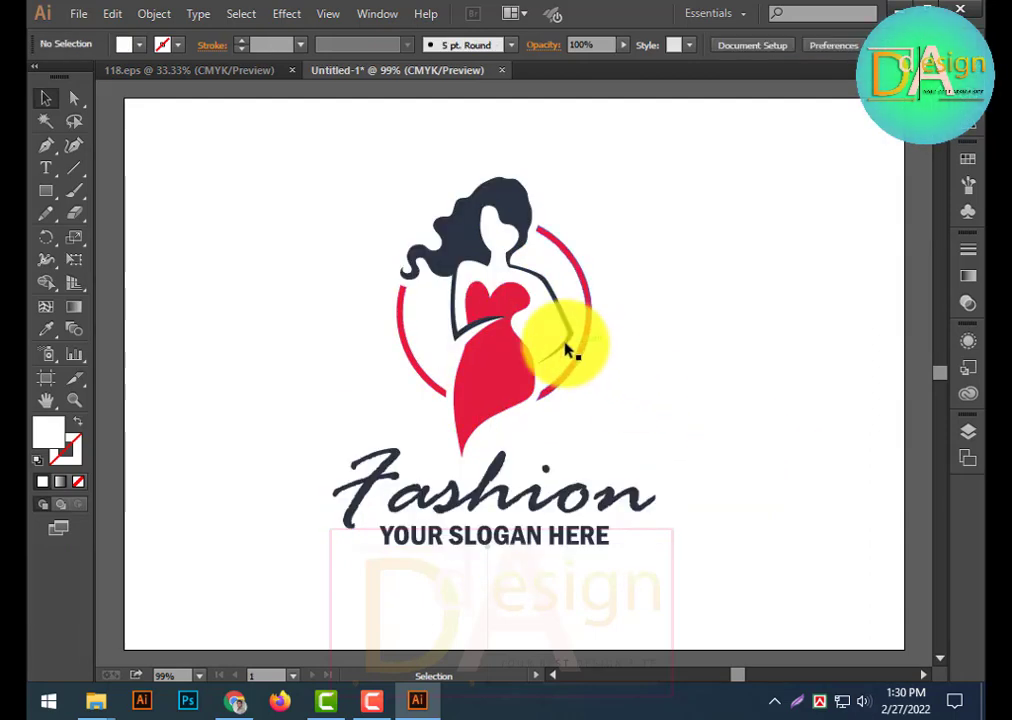
pyautogui.click(517, 379)
pyautogui.rightClick(516, 376)
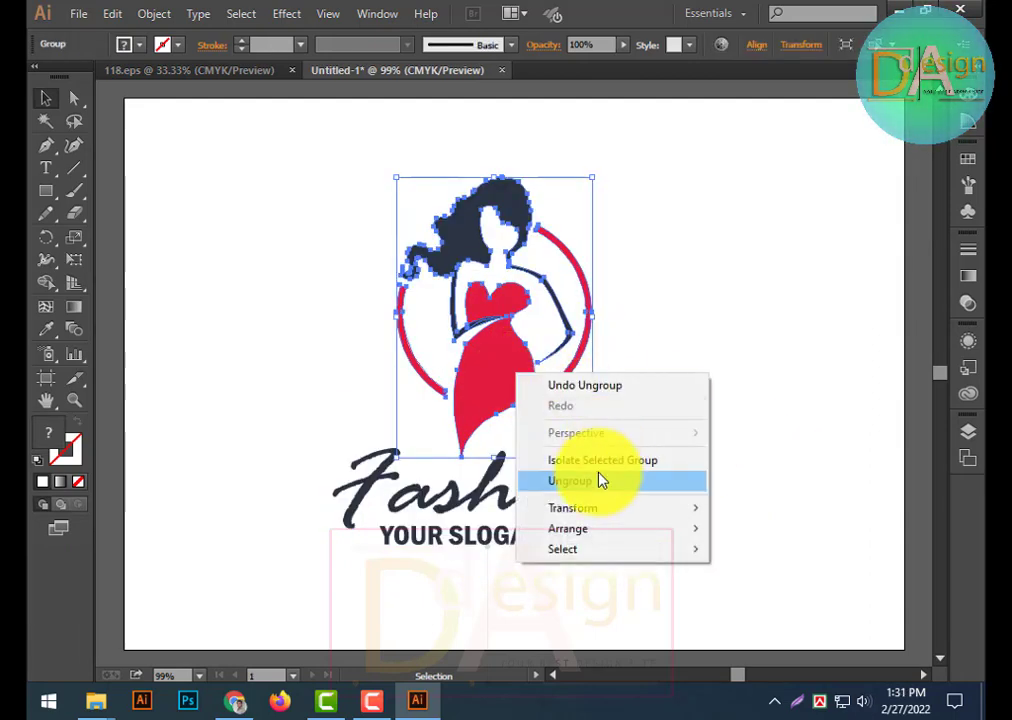
pyautogui.click(601, 481)
pyautogui.click(619, 427)
# Try moving the red dress away from the figure, and undo the move
pyautogui.click(506, 395)
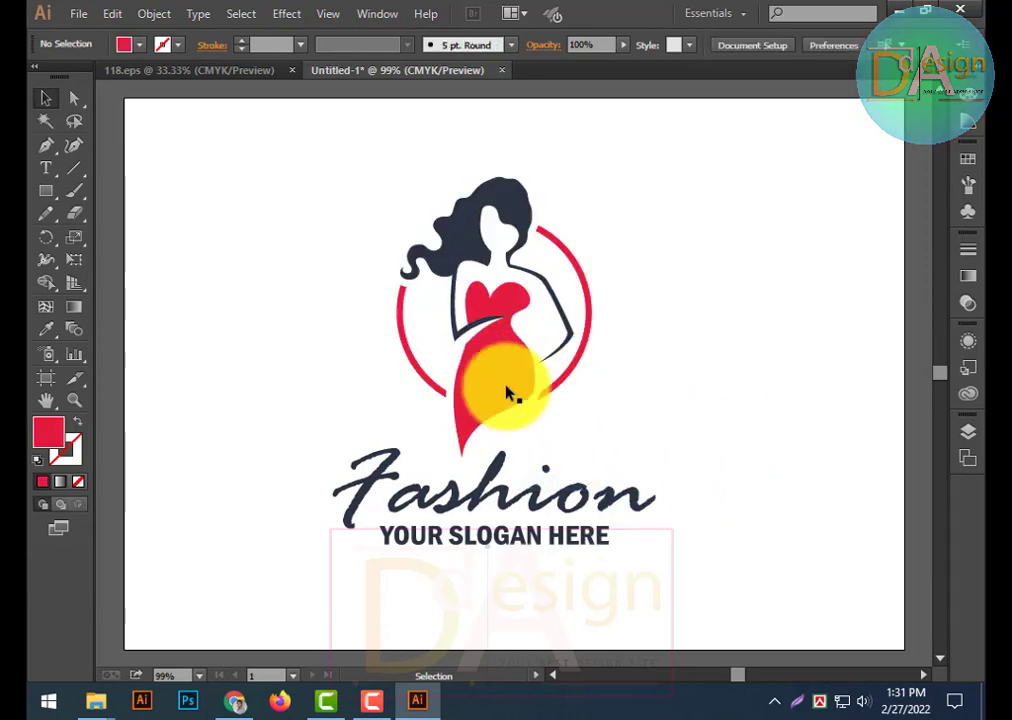
pyautogui.moveTo(506, 395); pyautogui.dragTo(691, 400)
pyautogui.hotkey('ctrl', 'z')
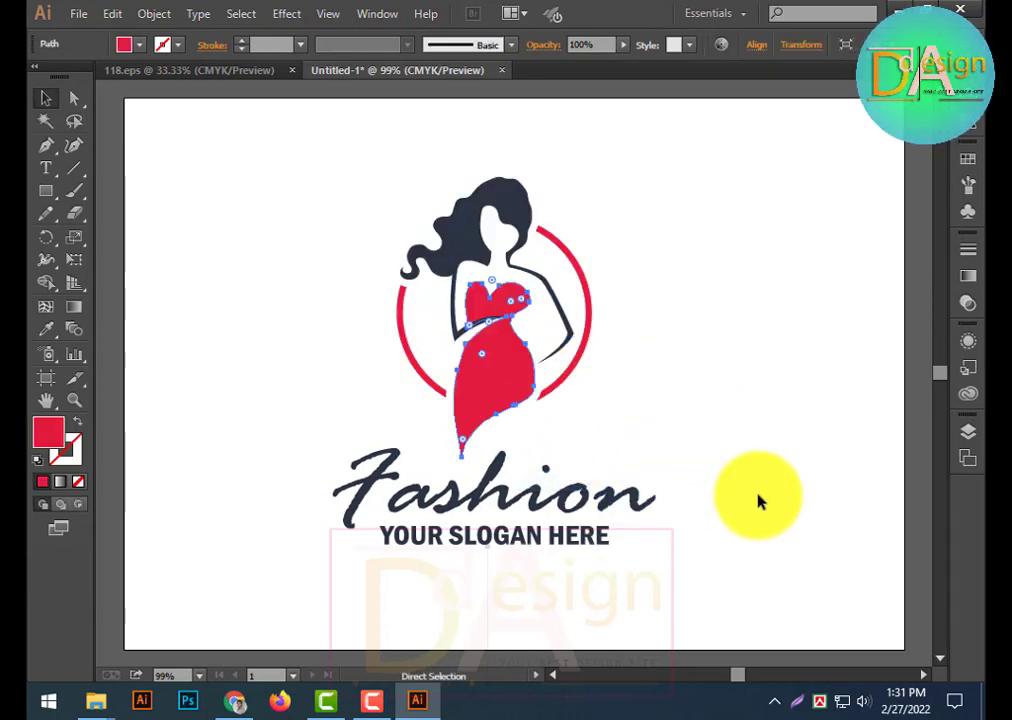
pyautogui.click(741, 492)
# Recolour the woman's hair and body outline, trying a dark blue swatch before applying dark gray
pyautogui.click(545, 291)
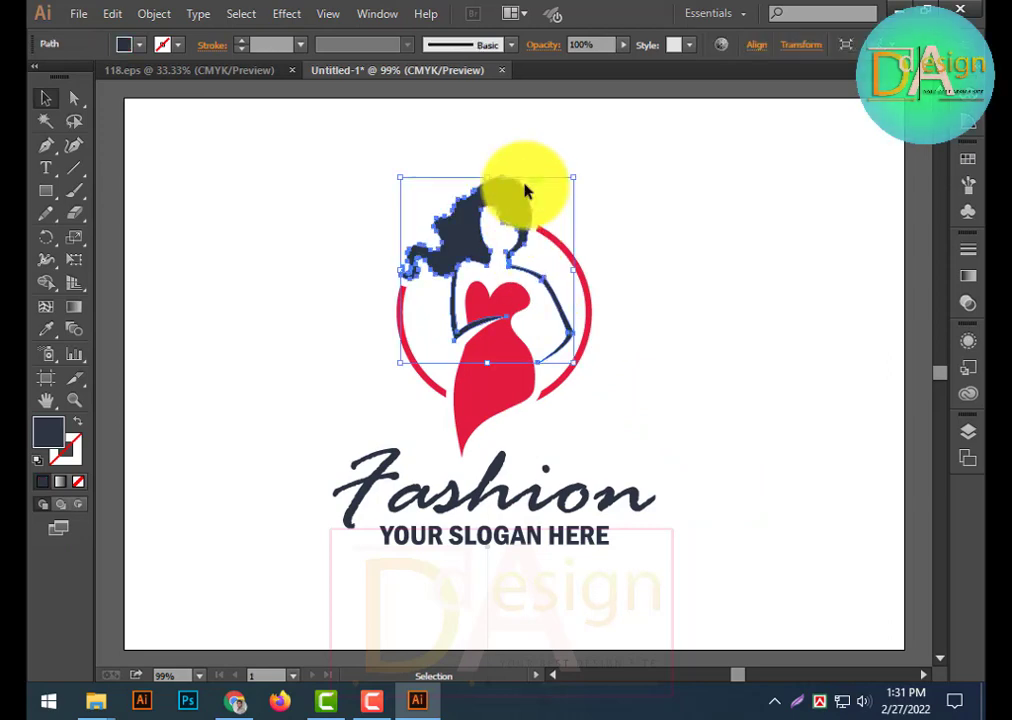
pyautogui.click(139, 45)
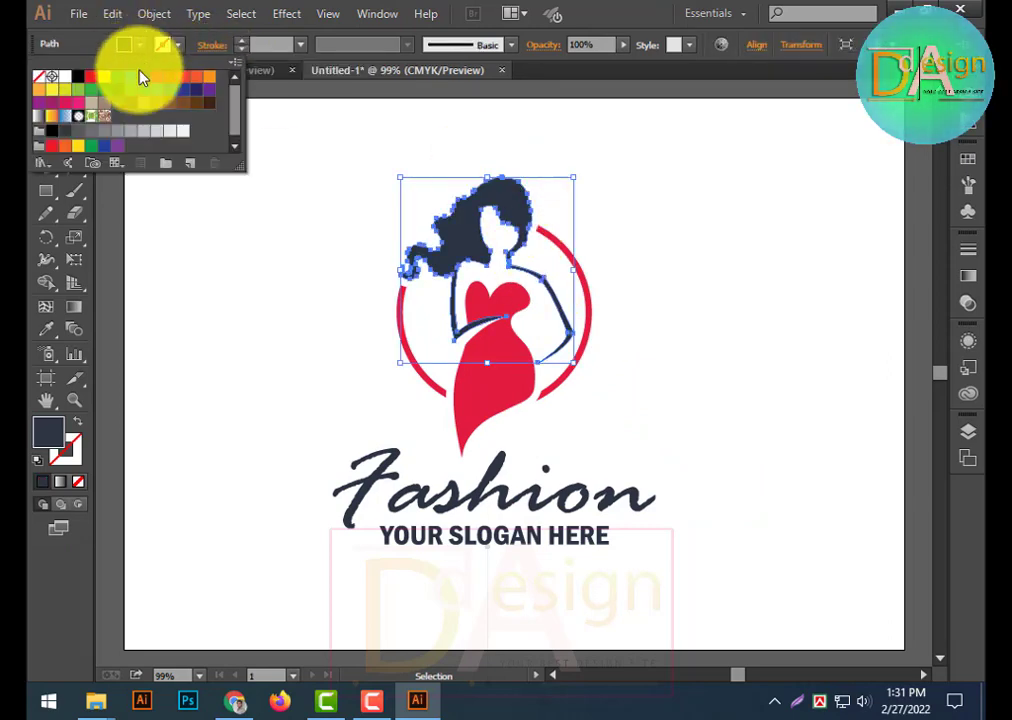
pyautogui.click(197, 89)
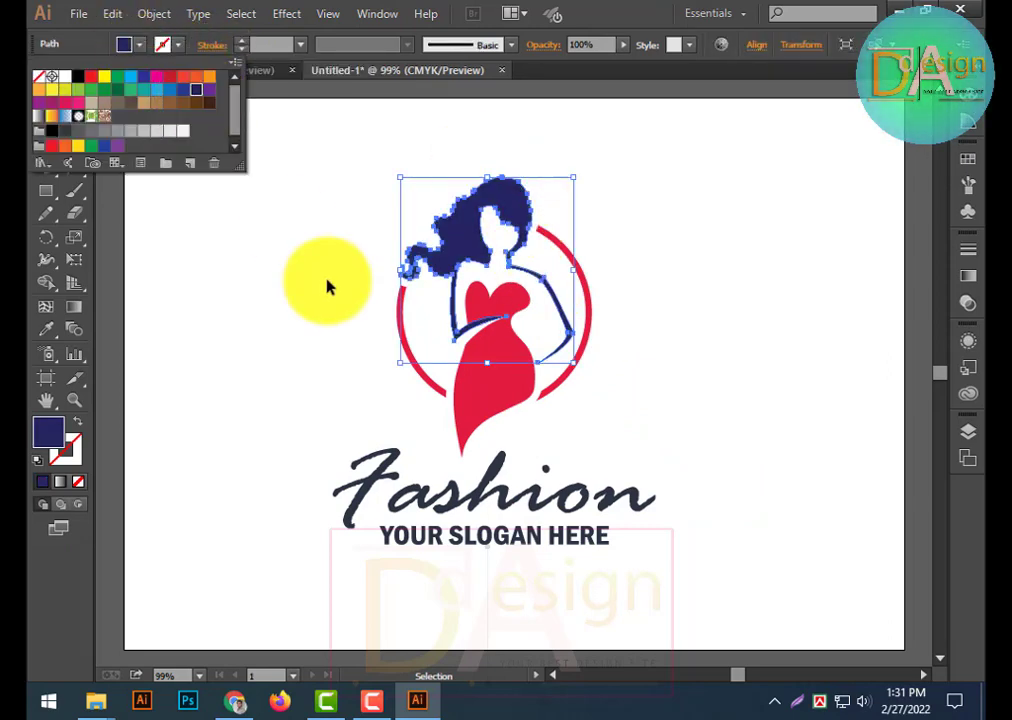
pyautogui.click(68, 135)
pyautogui.click(158, 282)
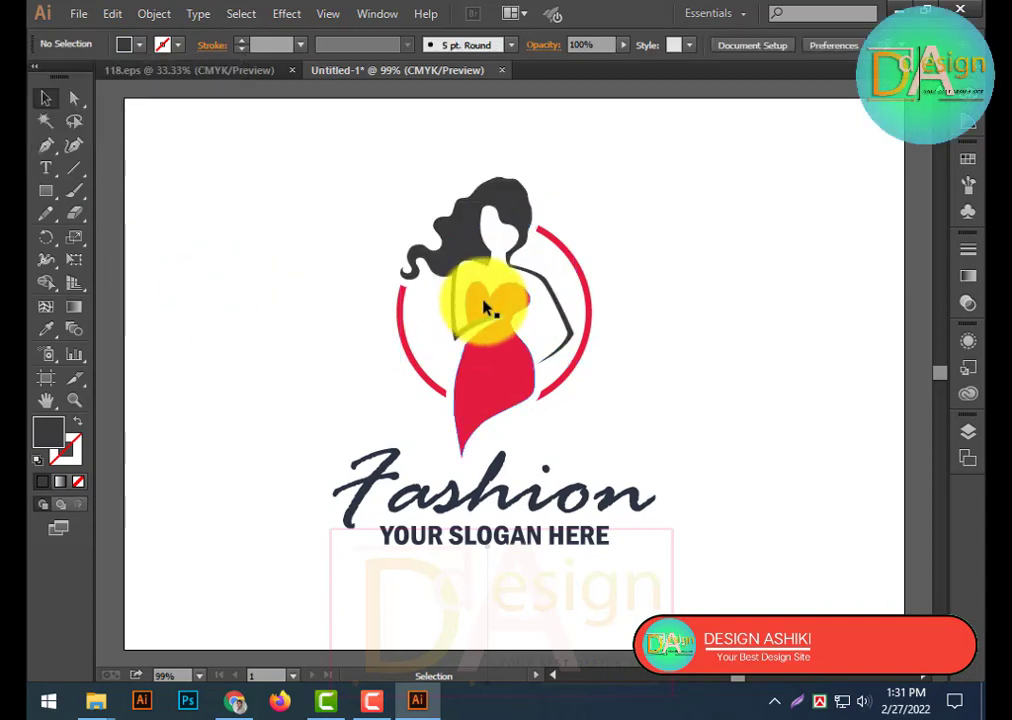
# Group the ring with the dress and recolour them, trying green and orange-red swatches before settling on yellow-green
pyautogui.click(564, 258)
pyautogui.keyDown('shift'); pyautogui.click(501, 373); pyautogui.keyUp('shift')
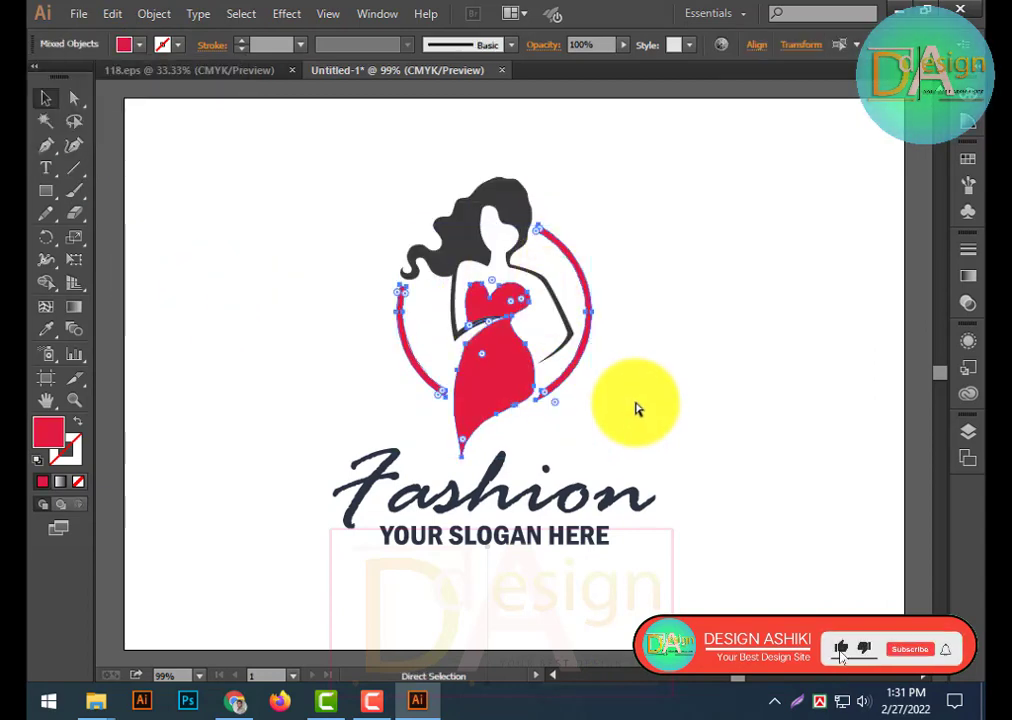
pyautogui.click(140, 44)
pyautogui.click(113, 88)
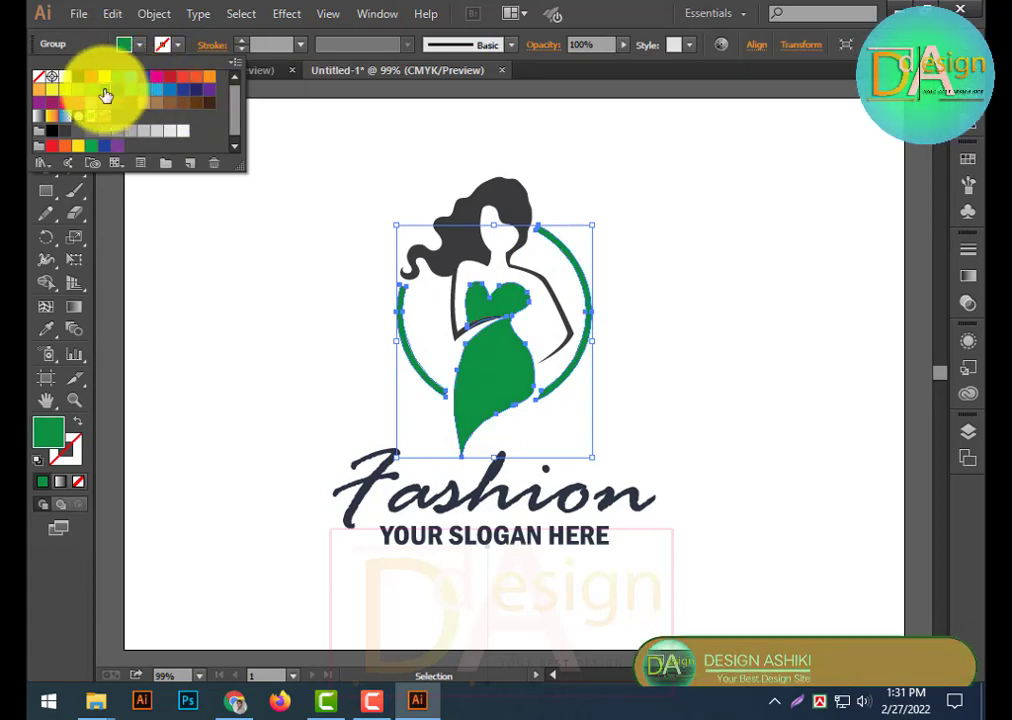
pyautogui.click(180, 80)
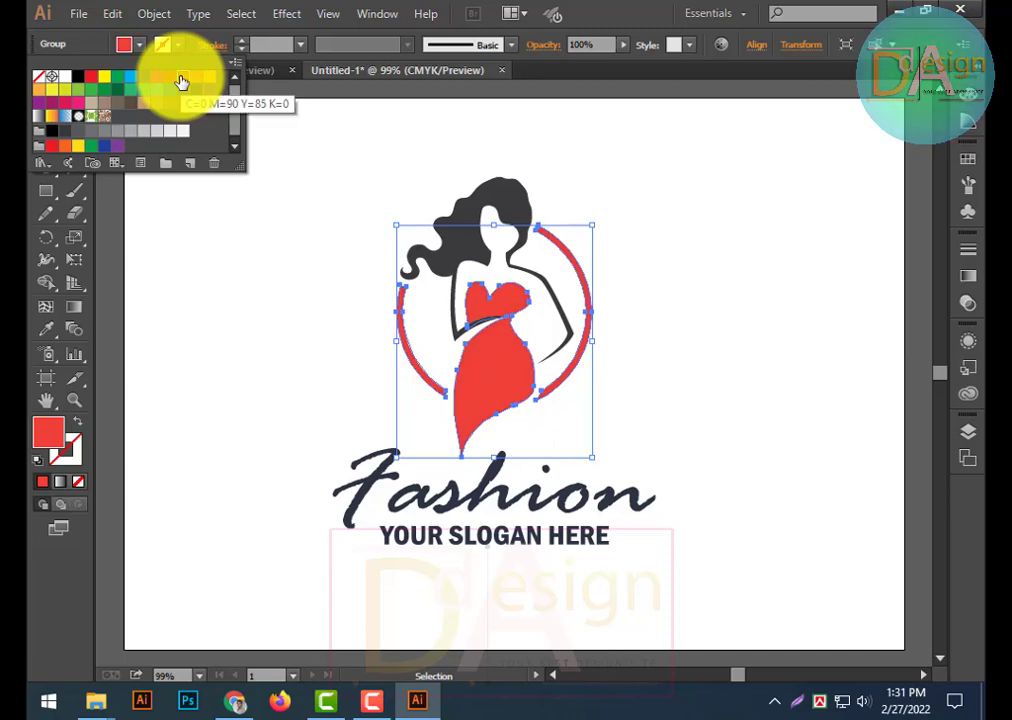
pyautogui.click(57, 118)
pyautogui.click(79, 100)
pyautogui.click(83, 97)
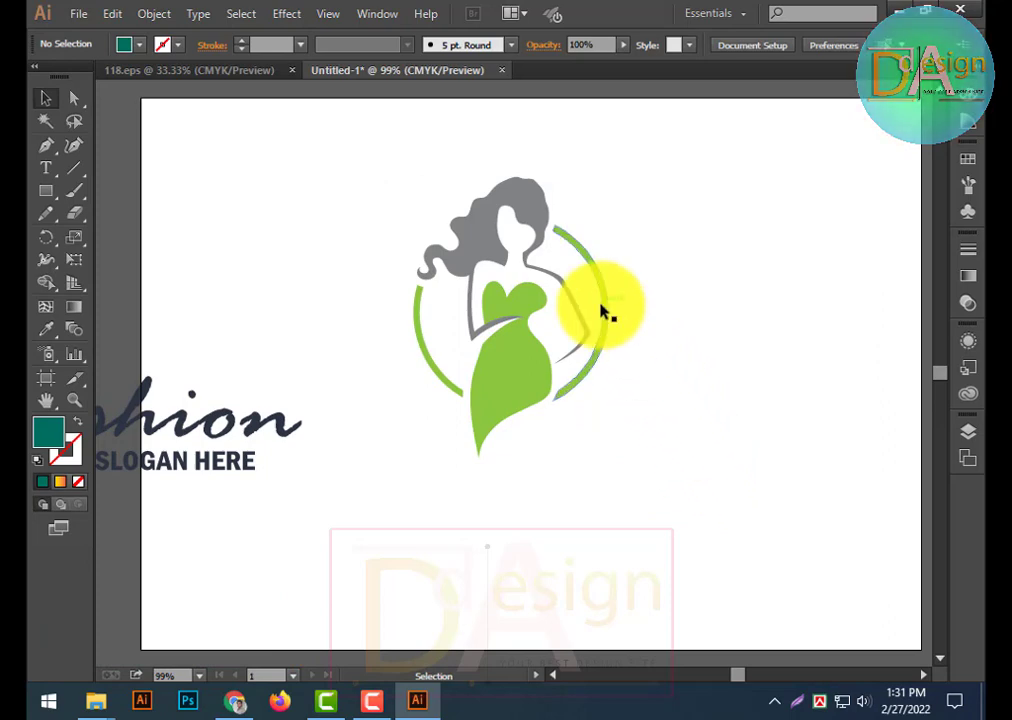
# Ungroup the ring from the dress and delete the ring around the woman
pyautogui.click(605, 318)
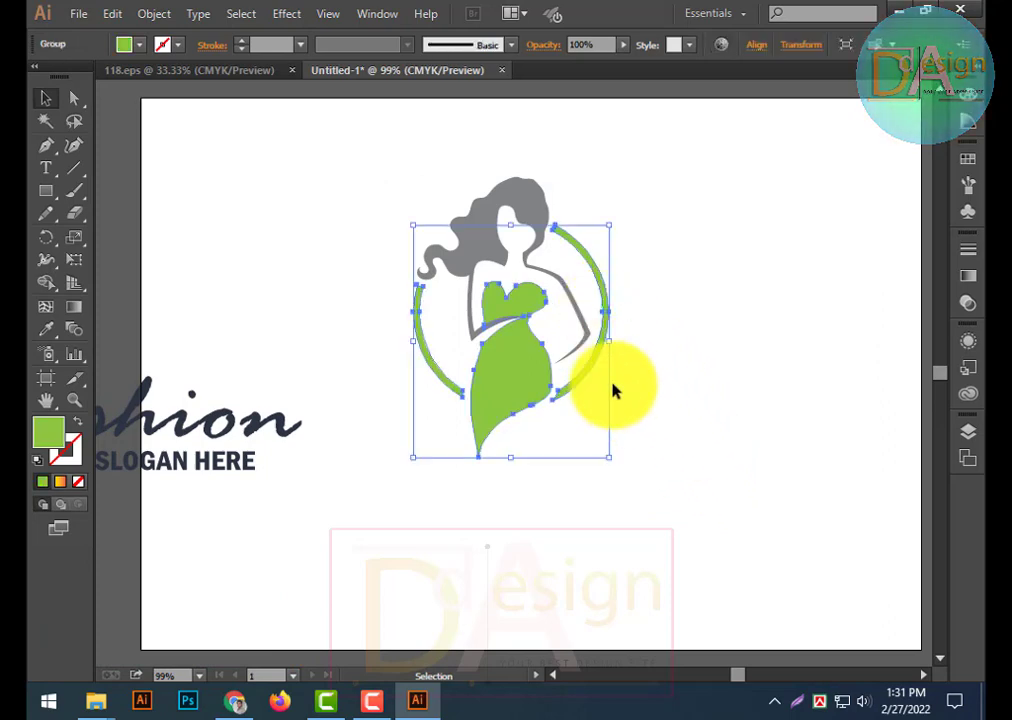
pyautogui.rightClick(600, 346)
pyautogui.click(635, 449)
pyautogui.click(635, 445)
pyautogui.click(600, 336)
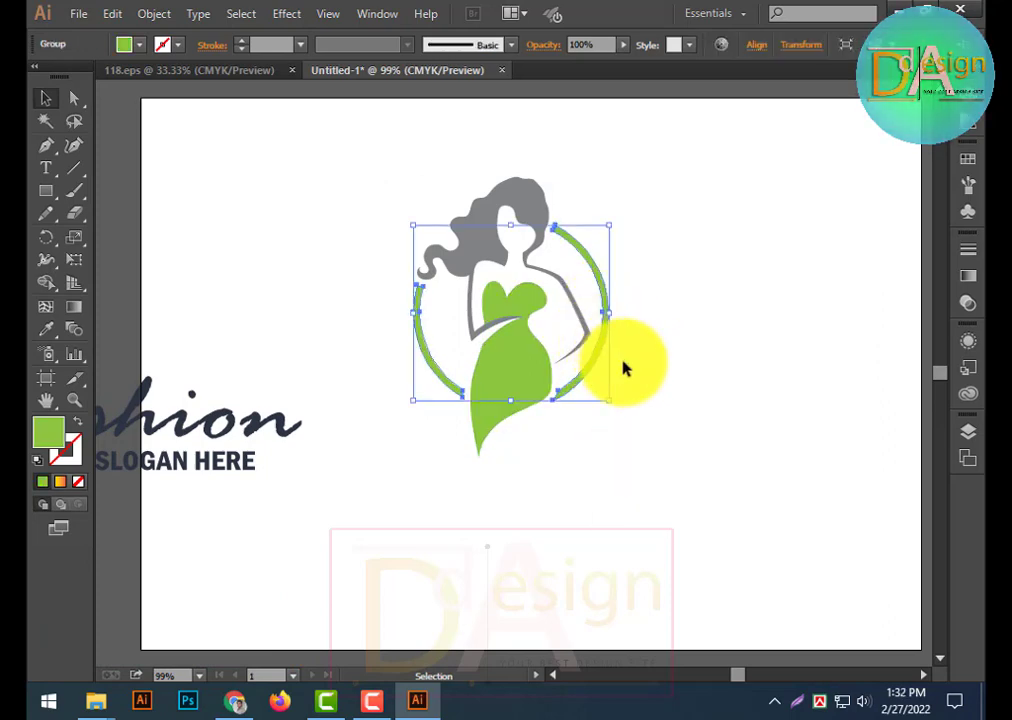
pyautogui.press('Delete')
# Group the hair, body outline and dress, and move the figure toward the artboard's upper left
pyautogui.moveTo(404, 167); pyautogui.dragTo(588, 502)
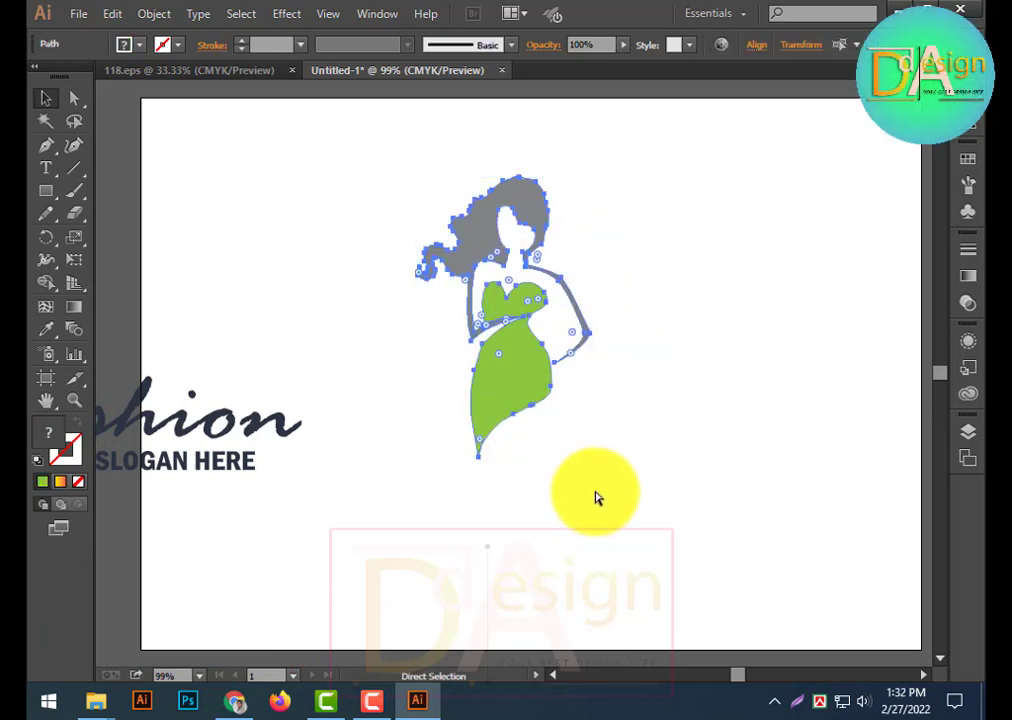
pyautogui.hotkey('ctrl', 'g')
pyautogui.click(619, 467)
pyautogui.moveTo(522, 379); pyautogui.dragTo(413, 339)
pyautogui.click(687, 447)
pyautogui.click(603, 415)
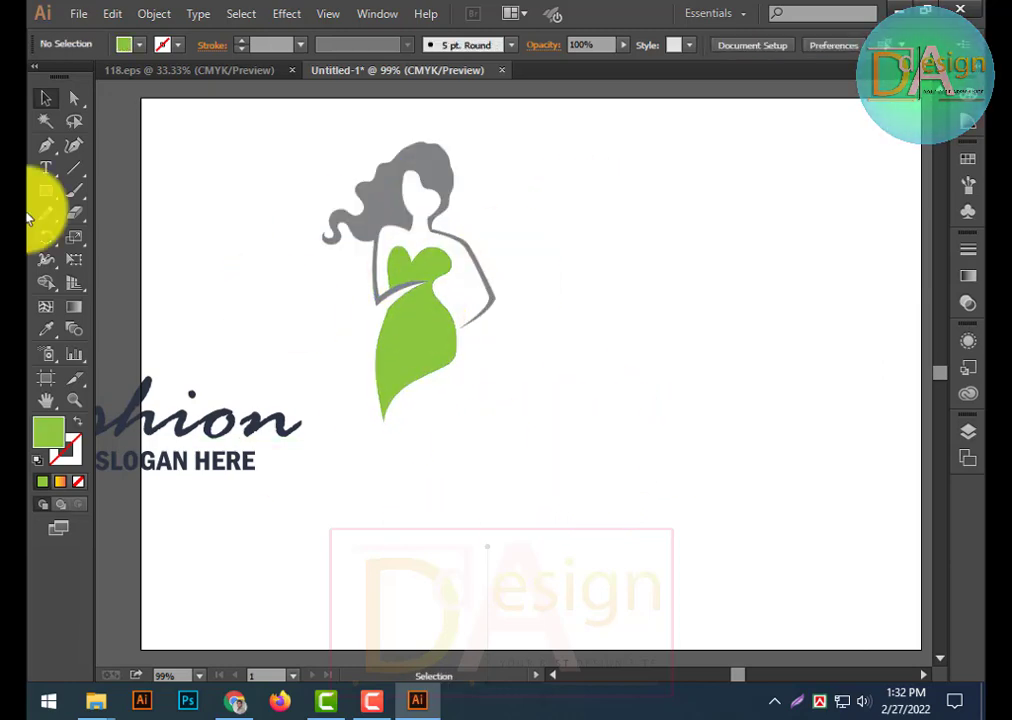
pyautogui.moveTo(197, 361); pyautogui.dragTo(298, 515)
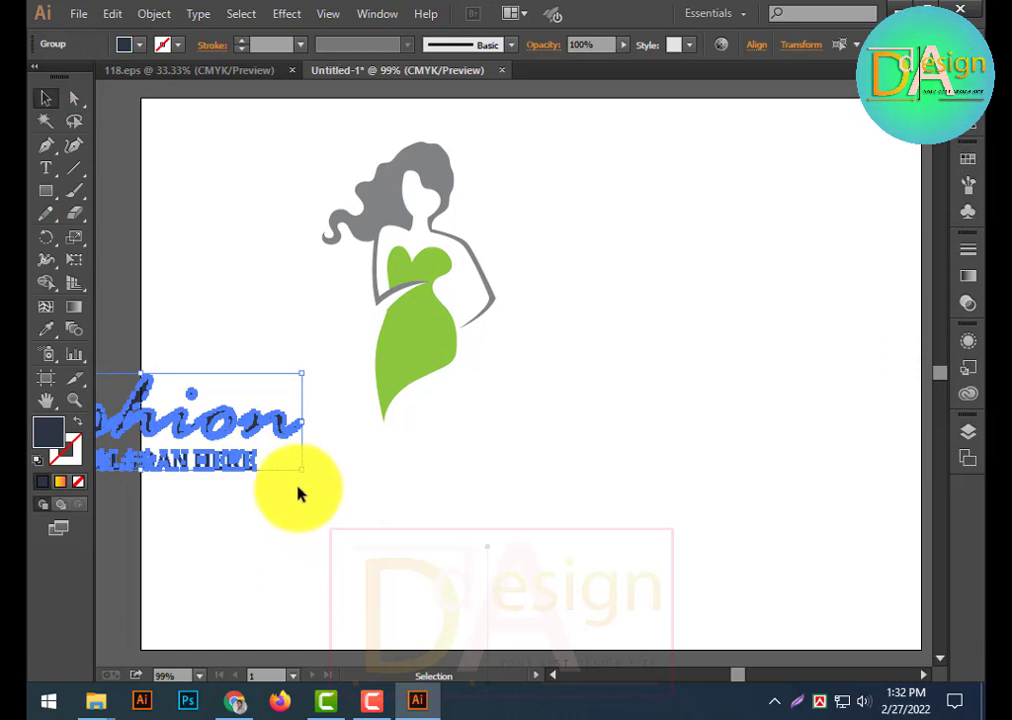
pyautogui.click(276, 520)
pyautogui.click(230, 434)
pyautogui.click(354, 527)
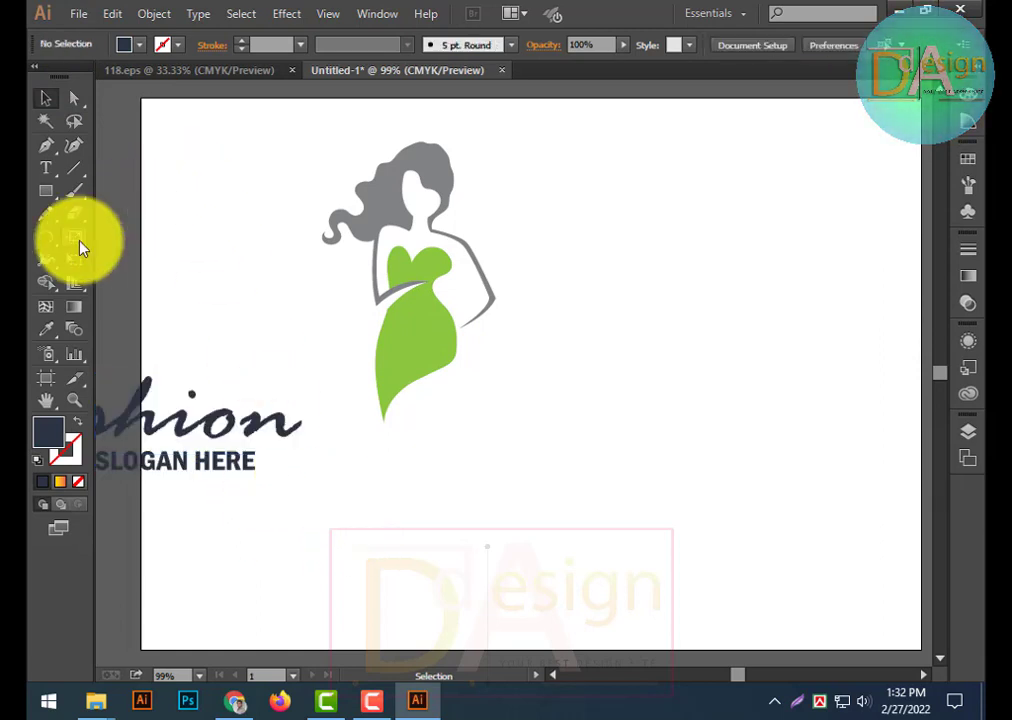
# Start a text line beside the dress, and copy the phrase "fashion logo" from the Google search in Chrome
pyautogui.click(46, 167)
pyautogui.click(491, 388)
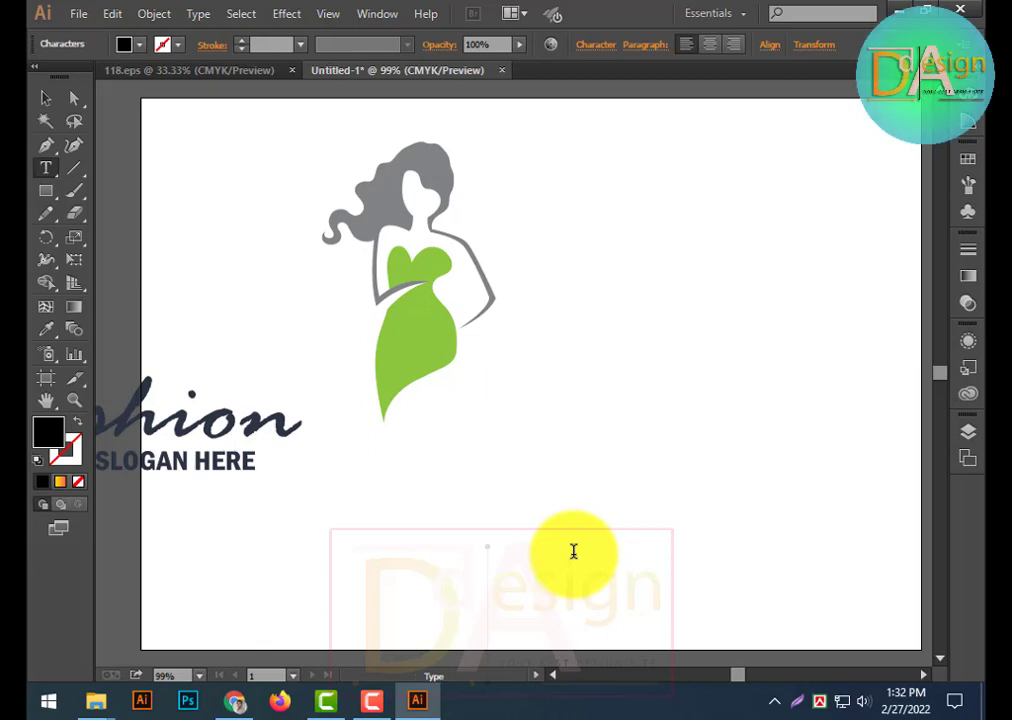
pyautogui.click(240, 700)
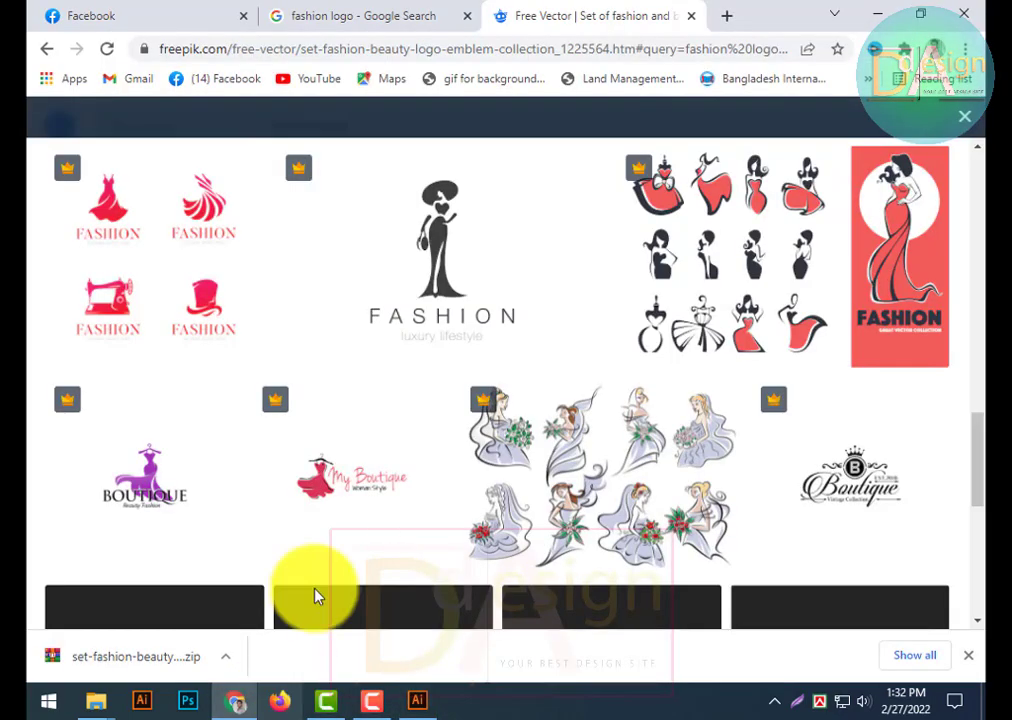
pyautogui.click(416, 12)
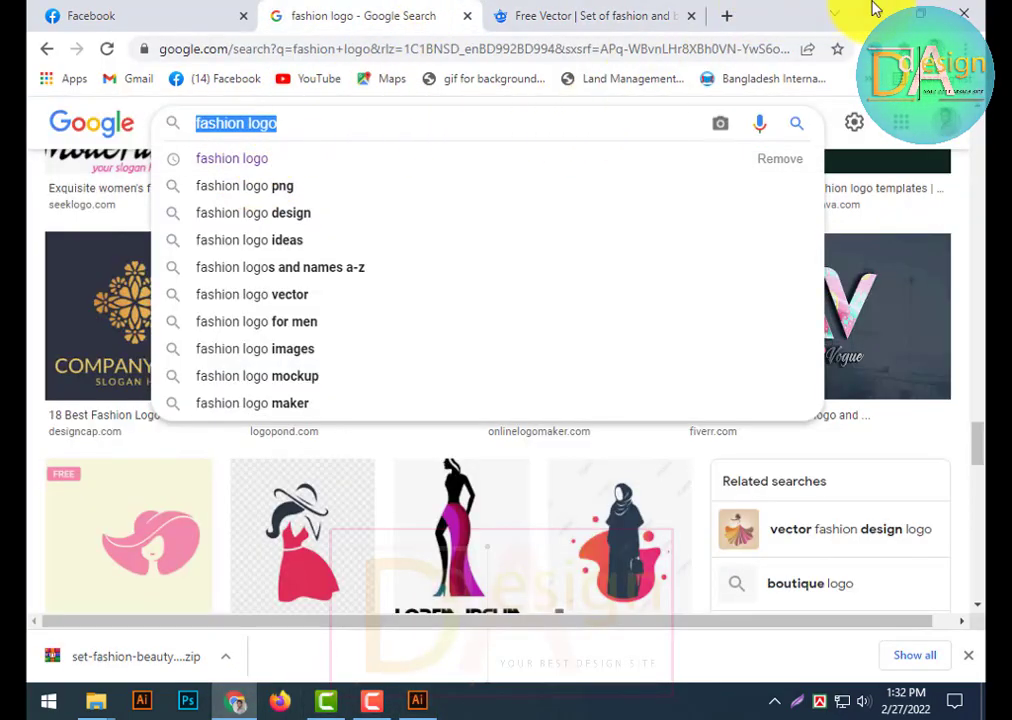
pyautogui.click(875, 12)
# Add the copied phrase as a text line beside the dress and edit it to read "Mariya fashion"
pyautogui.click(490, 384)
pyautogui.write('fashion logo')
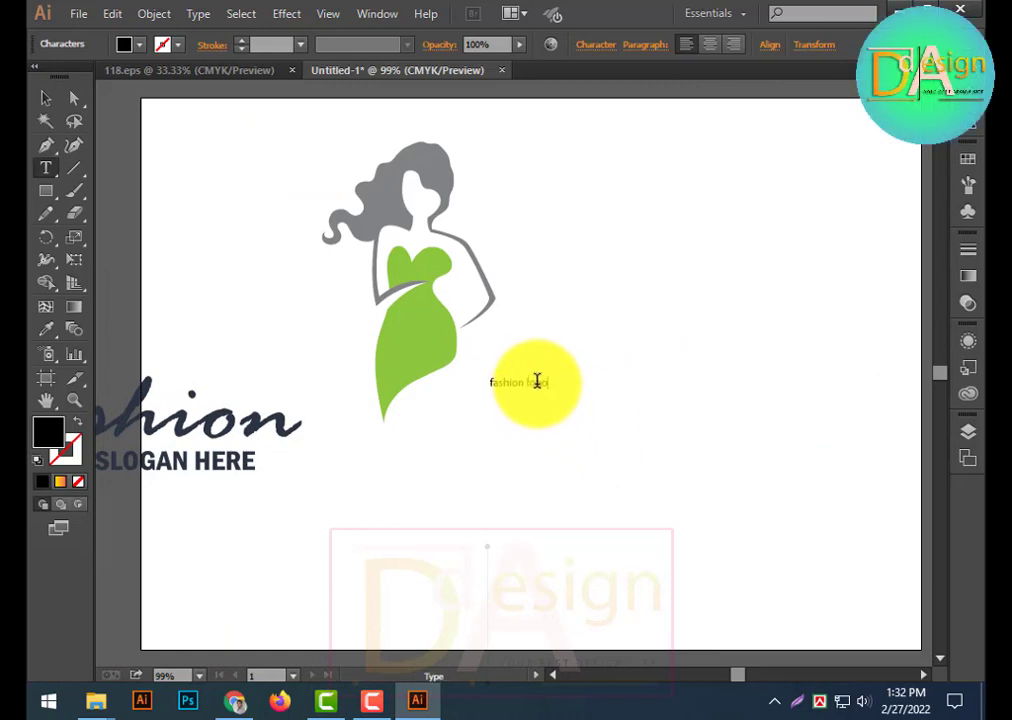
pyautogui.doubleClick(537, 381)
pyautogui.press('BackSpace')
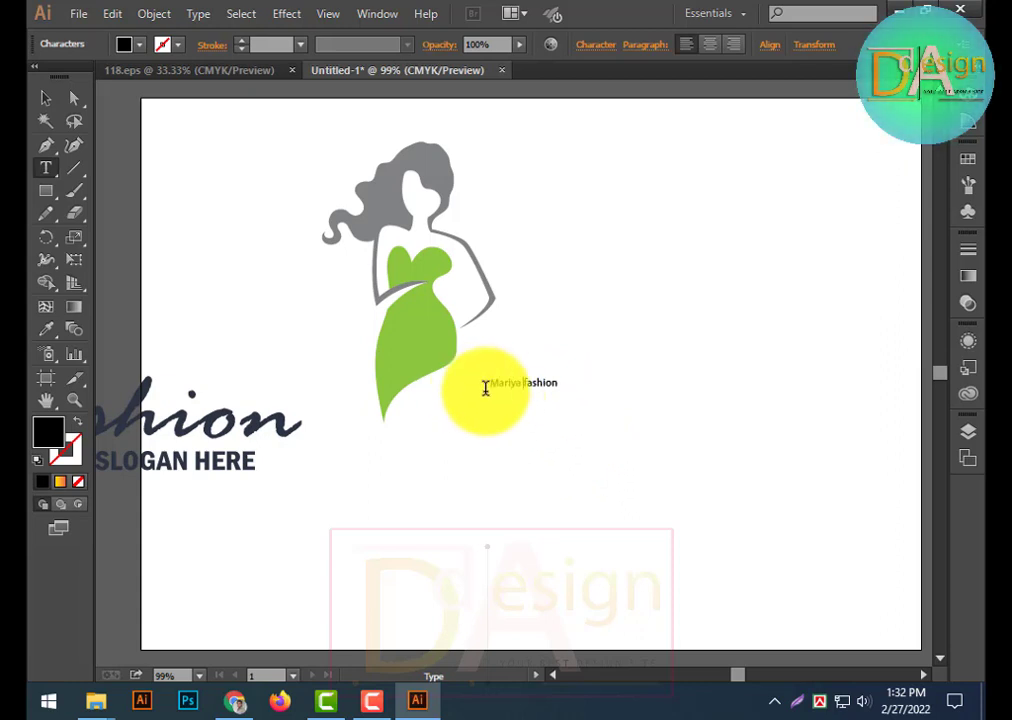
# Enlarge the "Mariya fashion" text into a large title and place it below the figure
pyautogui.click(45, 97)
pyautogui.moveTo(558, 393); pyautogui.dragTo(790, 479)
pyautogui.moveTo(491, 453); pyautogui.dragTo(271, 481)
# Delete the original Fashion and slogan lettering, and move the "Mariya fashion" title toward the artboard's left edge
pyautogui.click(189, 512)
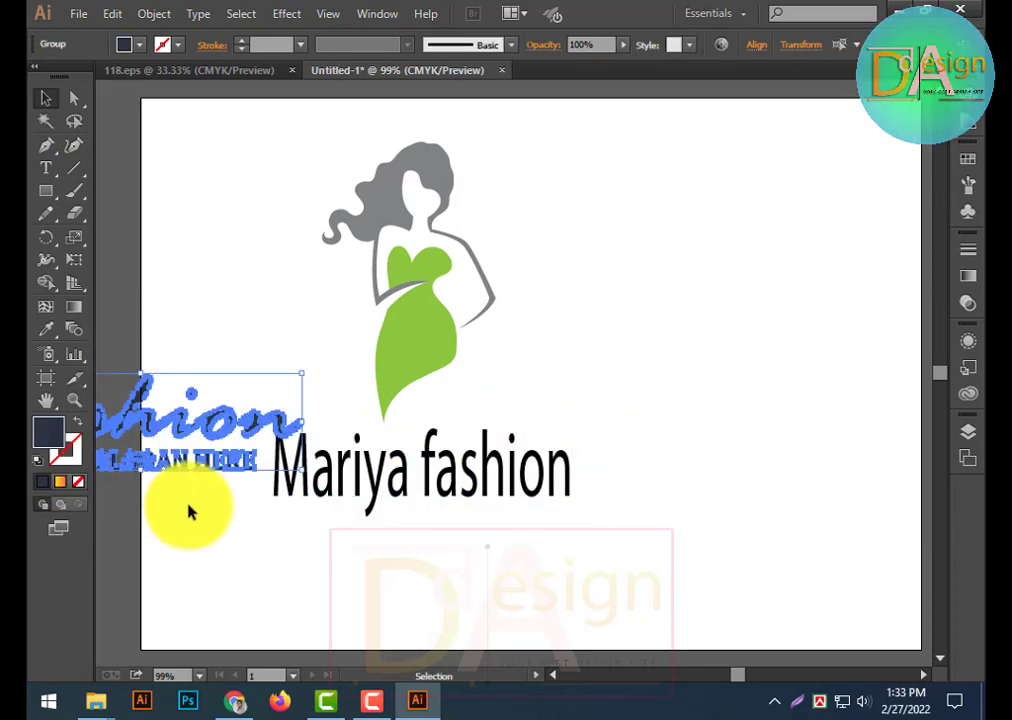
pyautogui.press('Delete')
pyautogui.moveTo(350, 481); pyautogui.dragTo(230, 446)
pyautogui.click(505, 512)
# Change the font of the "Mariya fashion" title to Pristina
pyautogui.click(355, 484)
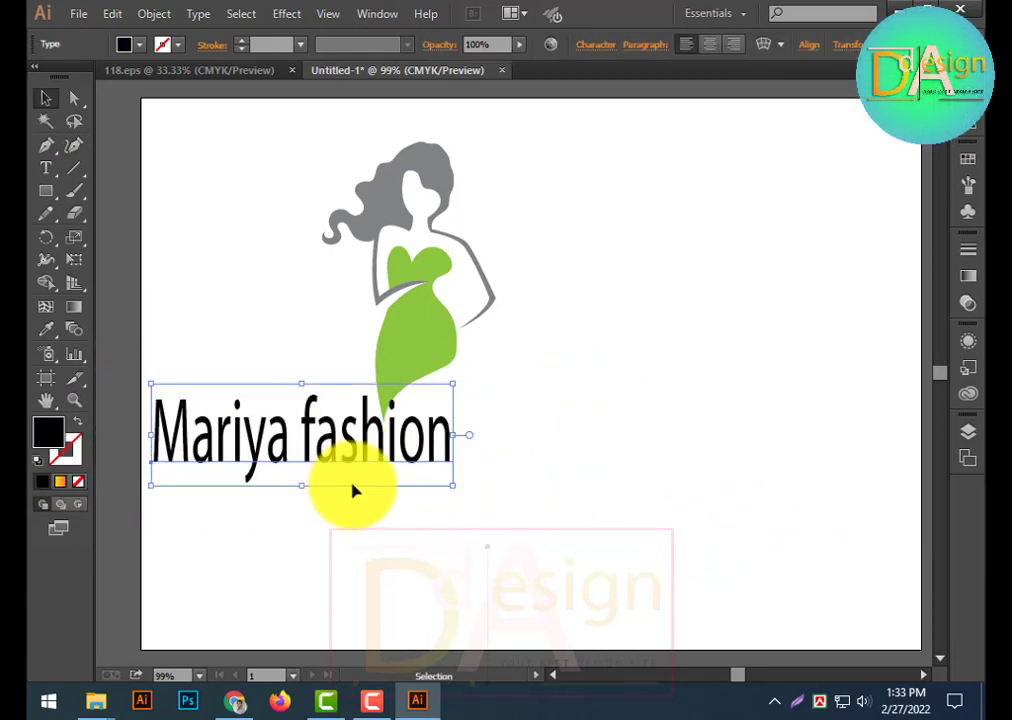
pyautogui.click(596, 45)
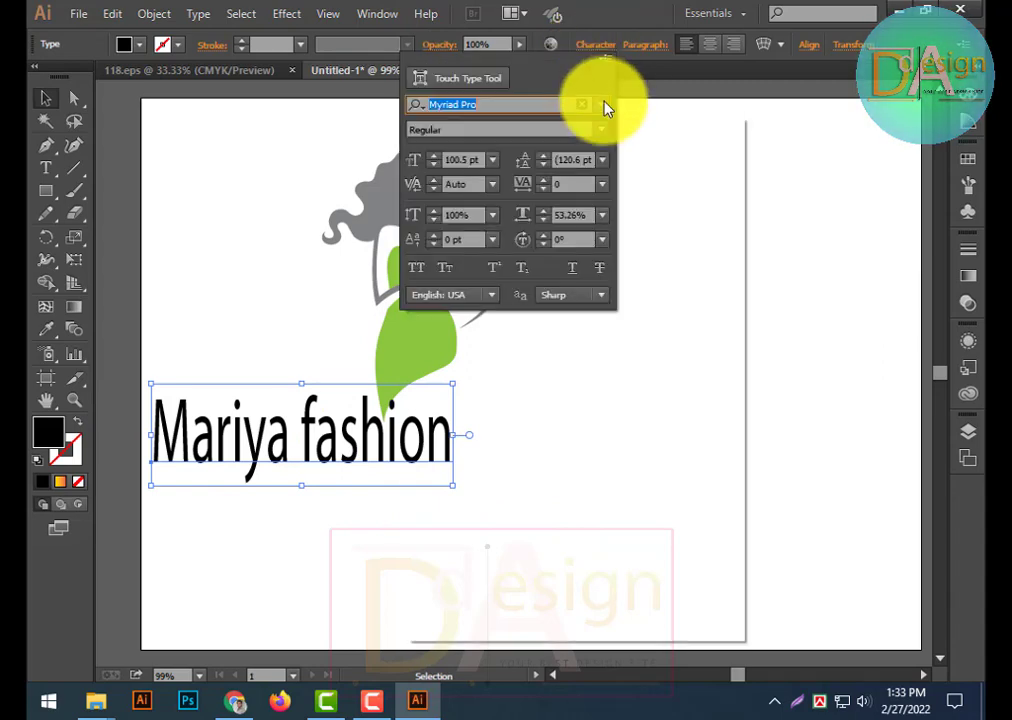
pyautogui.click(604, 103)
pyautogui.press('Down')
pyautogui.press('Down')
pyautogui.press('Down')
pyautogui.press('Down')
pyautogui.press('Down')
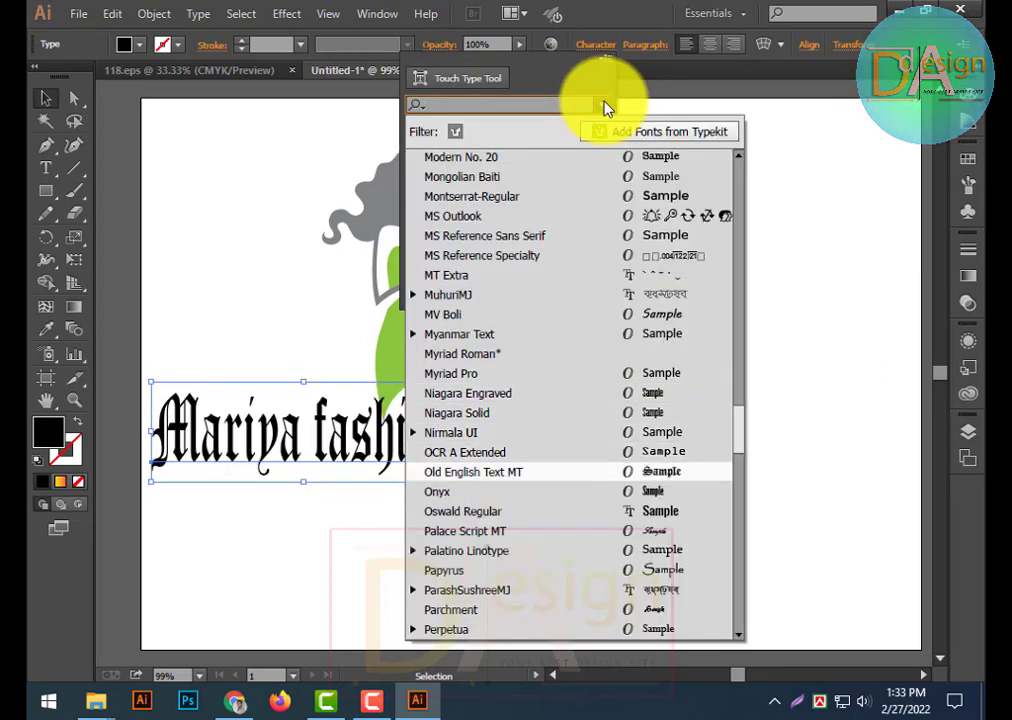
pyautogui.press('Up')
pyautogui.press('Down')
pyautogui.press('Down')
pyautogui.press('Down')
pyautogui.press('Down')
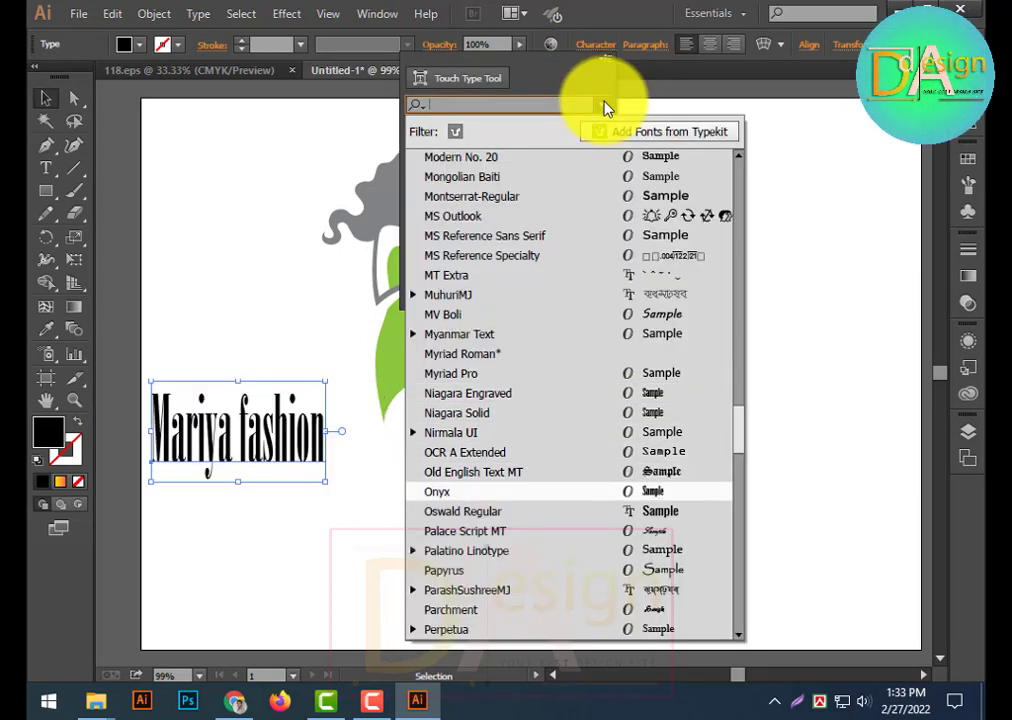
pyautogui.press('Down')
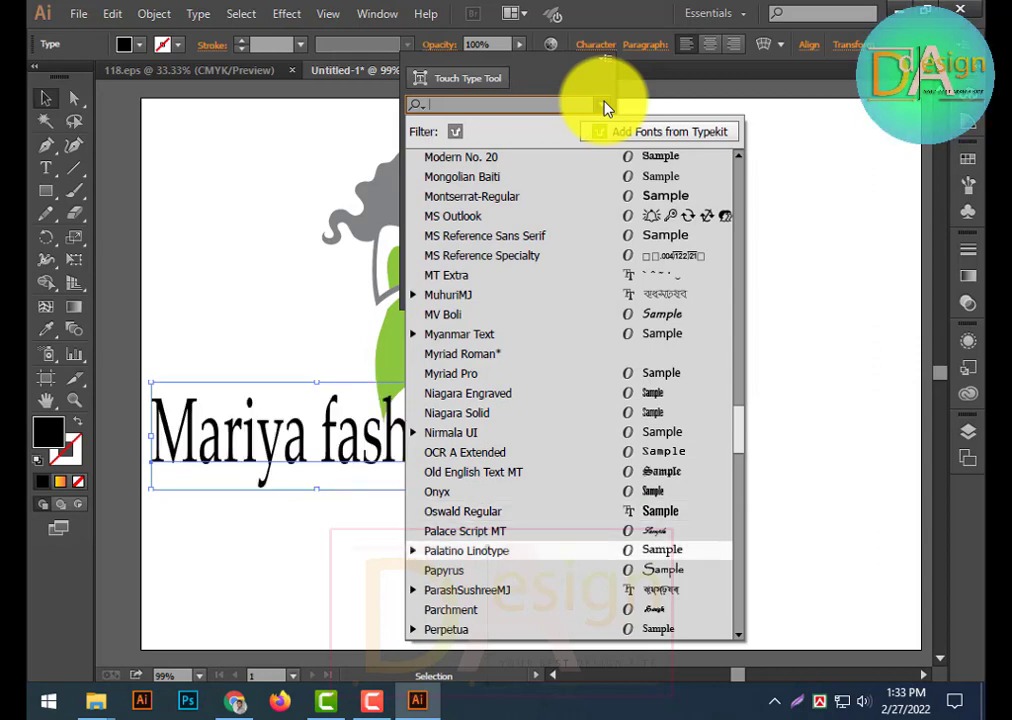
pyautogui.press('Down')
pyautogui.press('Down')
pyautogui.press('Down')
pyautogui.press('Down')
pyautogui.press('Down')
pyautogui.press('Down')
pyautogui.press('Down')
pyautogui.press('Down')
pyautogui.press('Down')
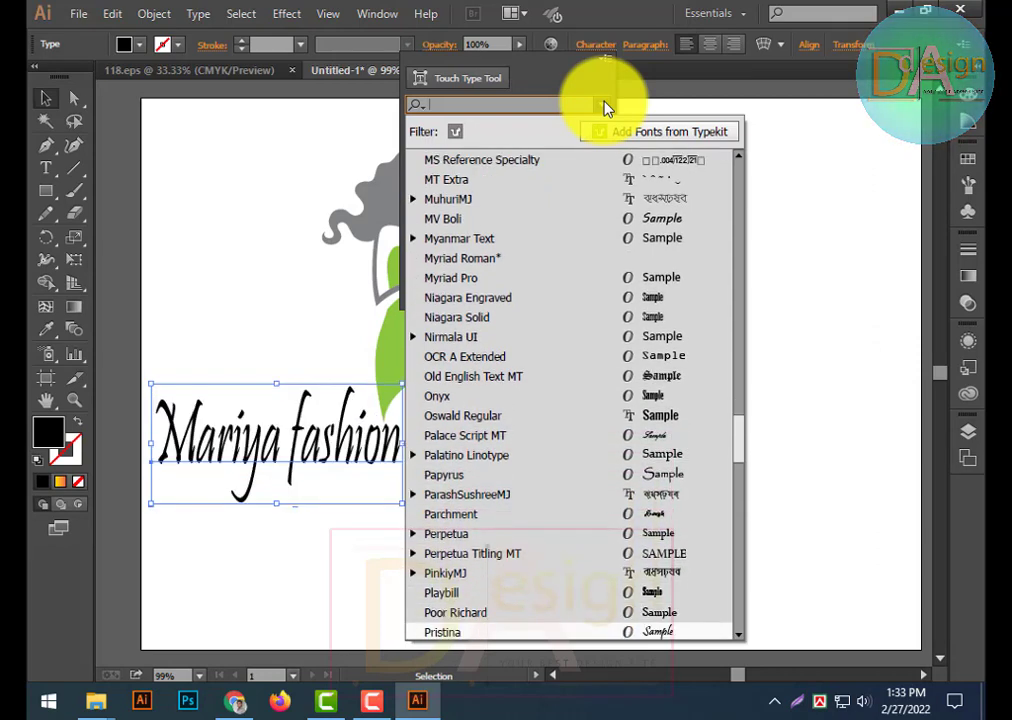
pyautogui.press('Down')
pyautogui.press('Up')
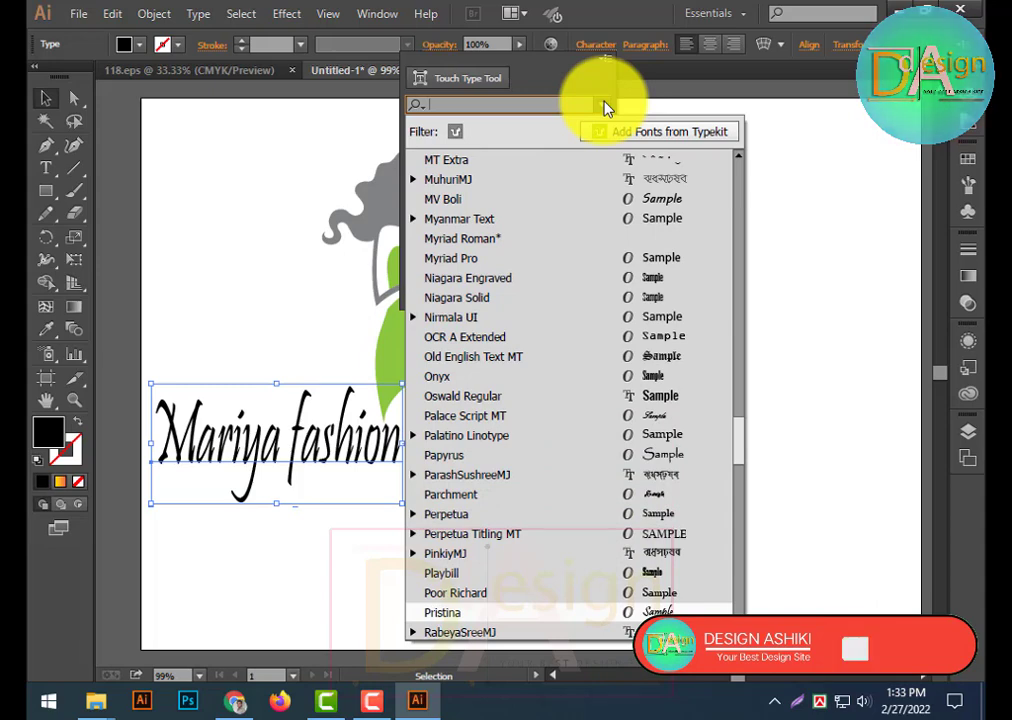
pyautogui.press('Return')
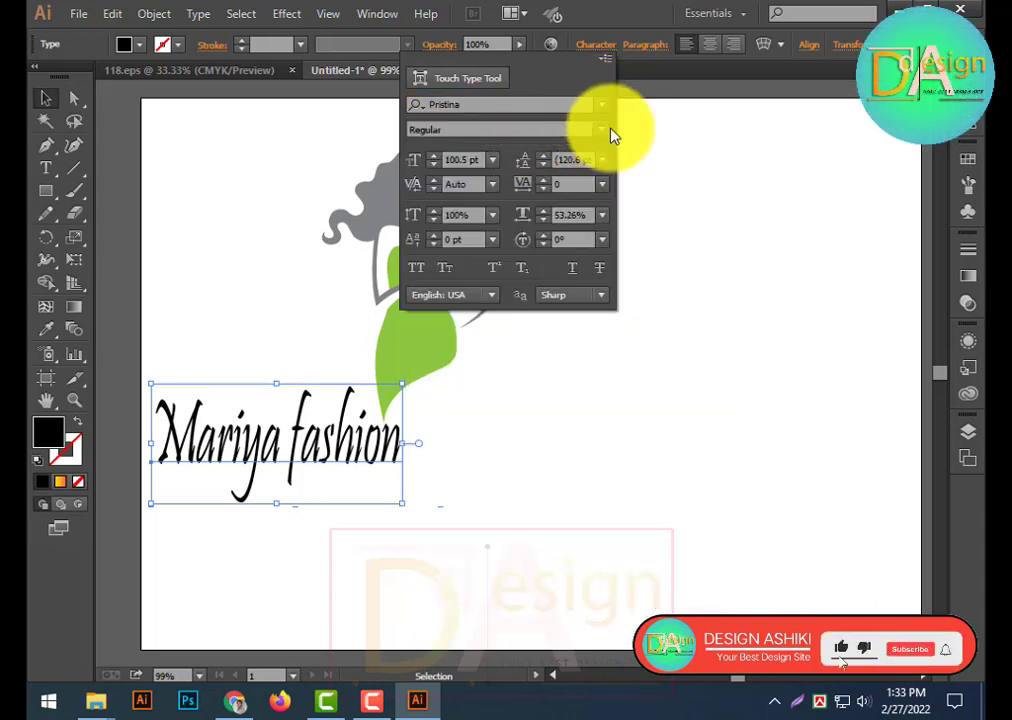
# Move the "Mariya fashion" title clear of the dress to the upper right of the figure and shrink it
pyautogui.click(610, 133)
pyautogui.click(520, 424)
pyautogui.moveTo(315, 443); pyautogui.dragTo(566, 445)
pyautogui.click(595, 553)
pyautogui.click(668, 510)
pyautogui.click(640, 439)
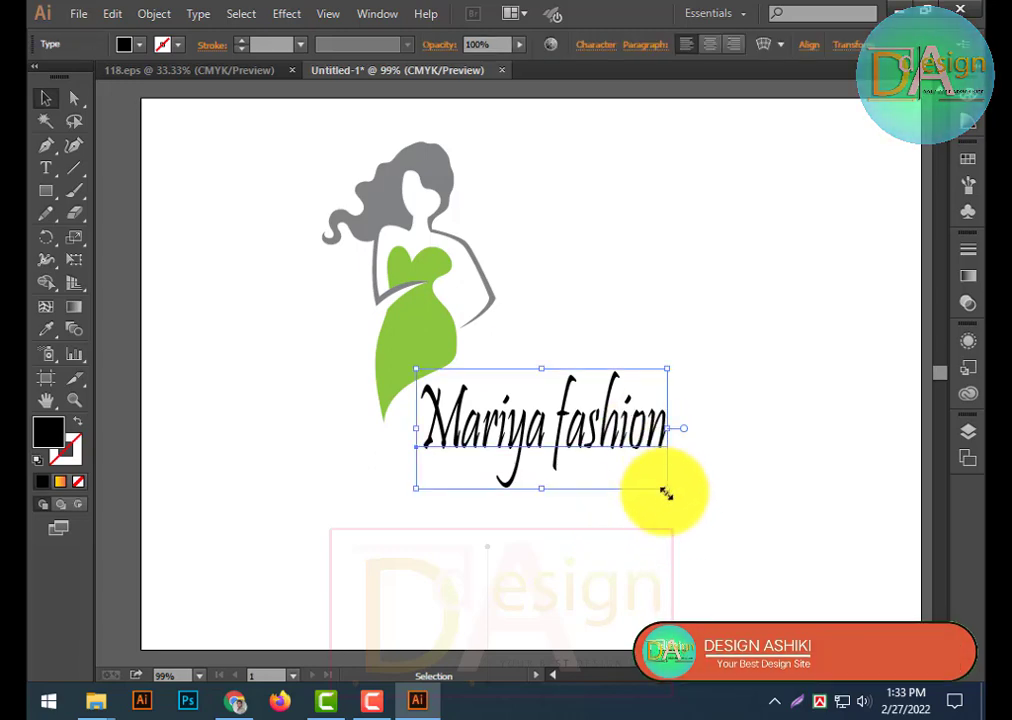
pyautogui.moveTo(667, 490); pyautogui.dragTo(603, 416)
pyautogui.moveTo(512, 396); pyautogui.dragTo(603, 265)
# Shift the woman figure toward the artboard's left edge and place the title, enlarged again, beside her arm
pyautogui.moveTo(431, 314); pyautogui.dragTo(305, 358)
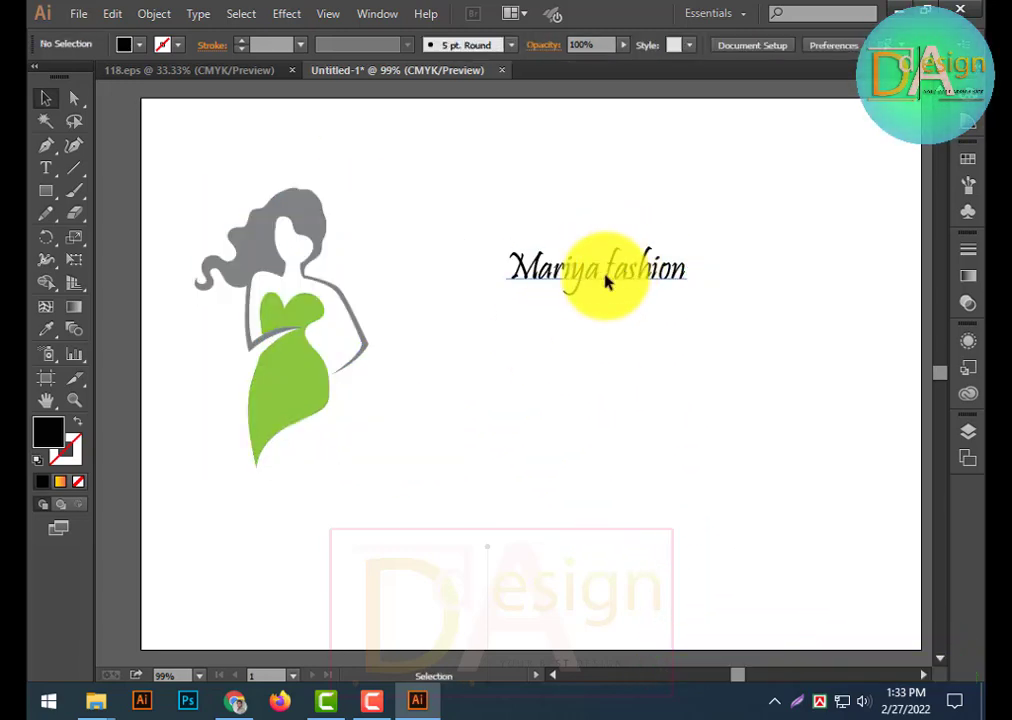
pyautogui.moveTo(614, 272); pyautogui.dragTo(478, 291)
pyautogui.moveTo(553, 322); pyautogui.dragTo(641, 352)
pyautogui.click(587, 398)
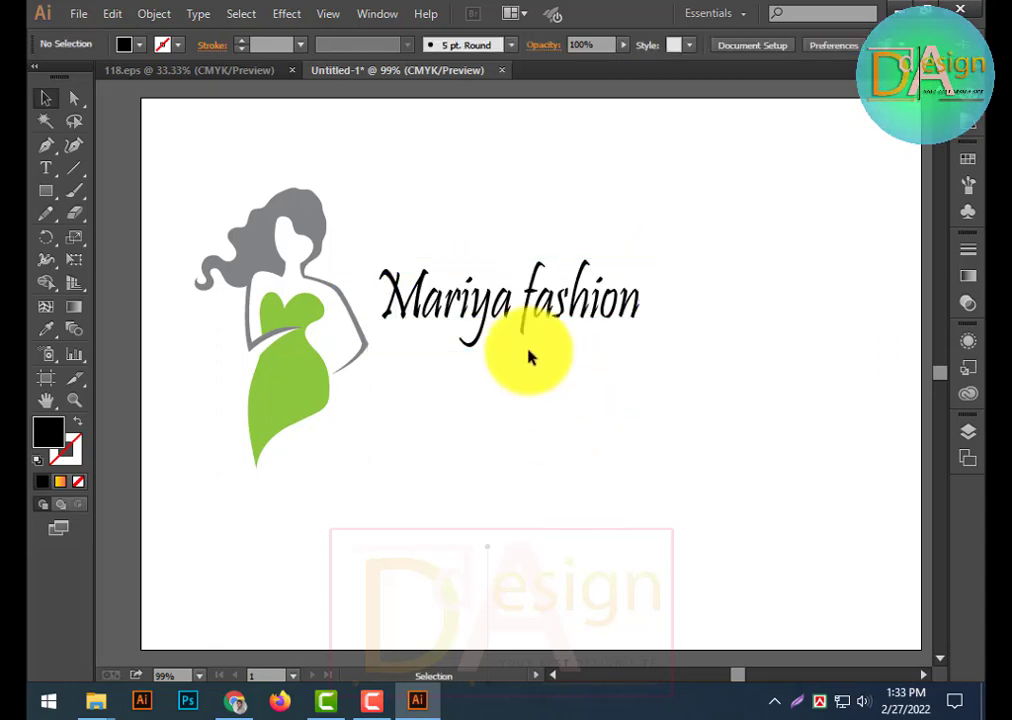
# Add the tagline "The Best Fashion Site" below the title and enlarge it to about 28 pt
pyautogui.click(46, 168)
pyautogui.click(489, 457)
pyautogui.write('The Best Fashion Site')
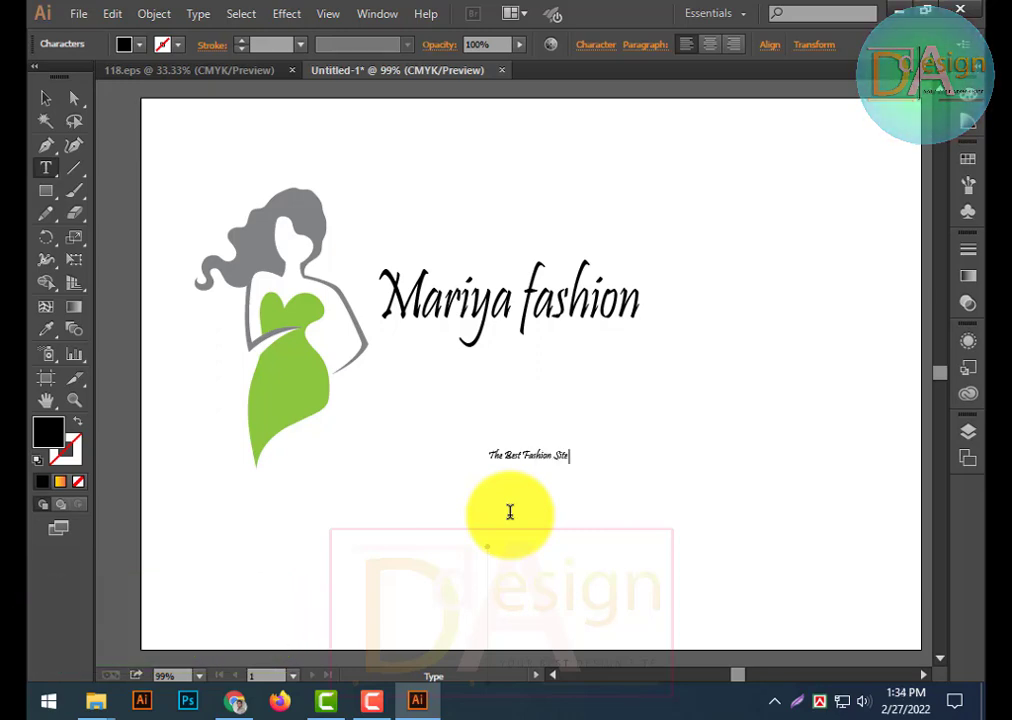
pyautogui.click(46, 98)
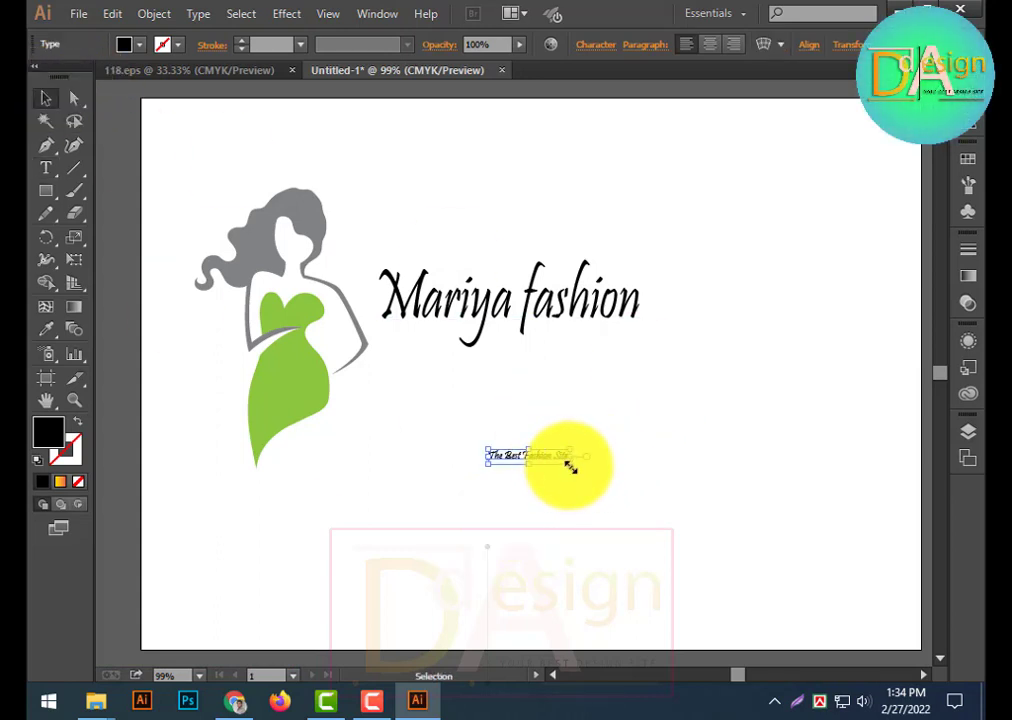
pyautogui.moveTo(570, 467); pyautogui.dragTo(636, 514)
pyautogui.press('Return')
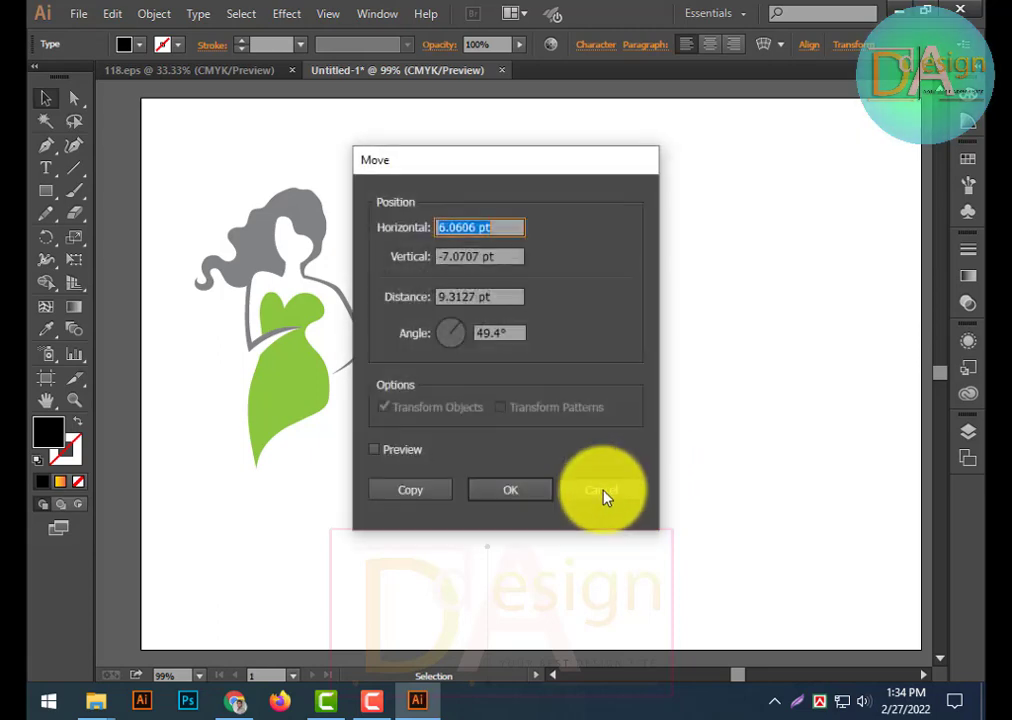
pyautogui.click(603, 492)
# Reposition the tagline in the free space below the title and set its tracking to 200
pyautogui.moveTo(577, 458); pyautogui.dragTo(603, 376)
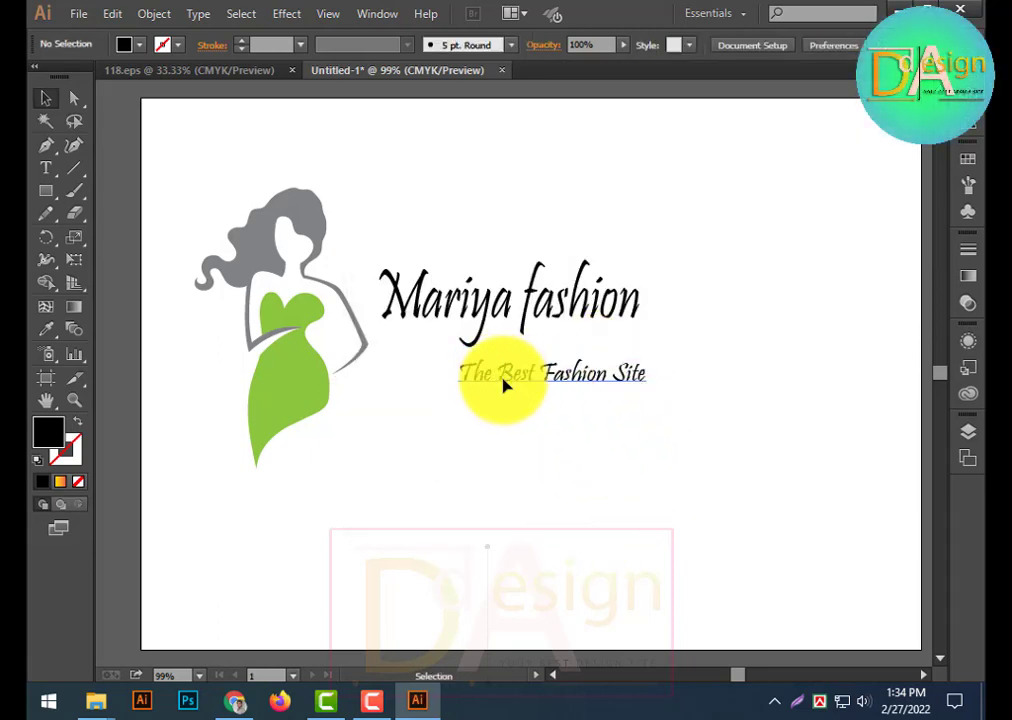
pyautogui.moveTo(501, 384); pyautogui.dragTo(476, 462)
pyautogui.click(503, 451)
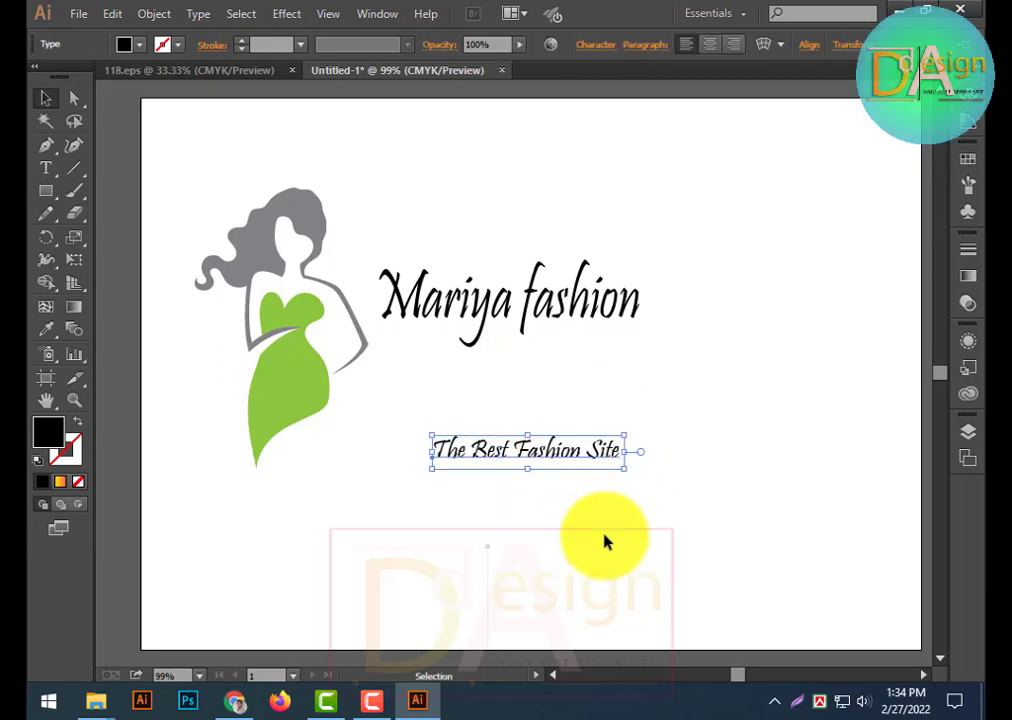
pyautogui.click(605, 540)
pyautogui.click(549, 452)
pyautogui.click(613, 45)
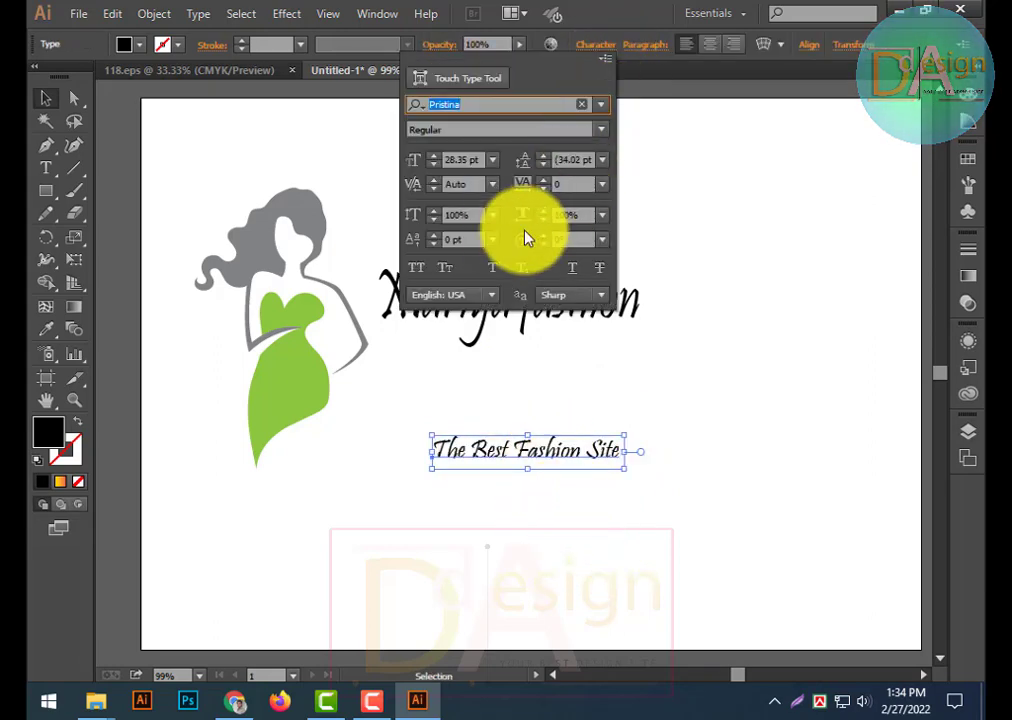
pyautogui.click(603, 185)
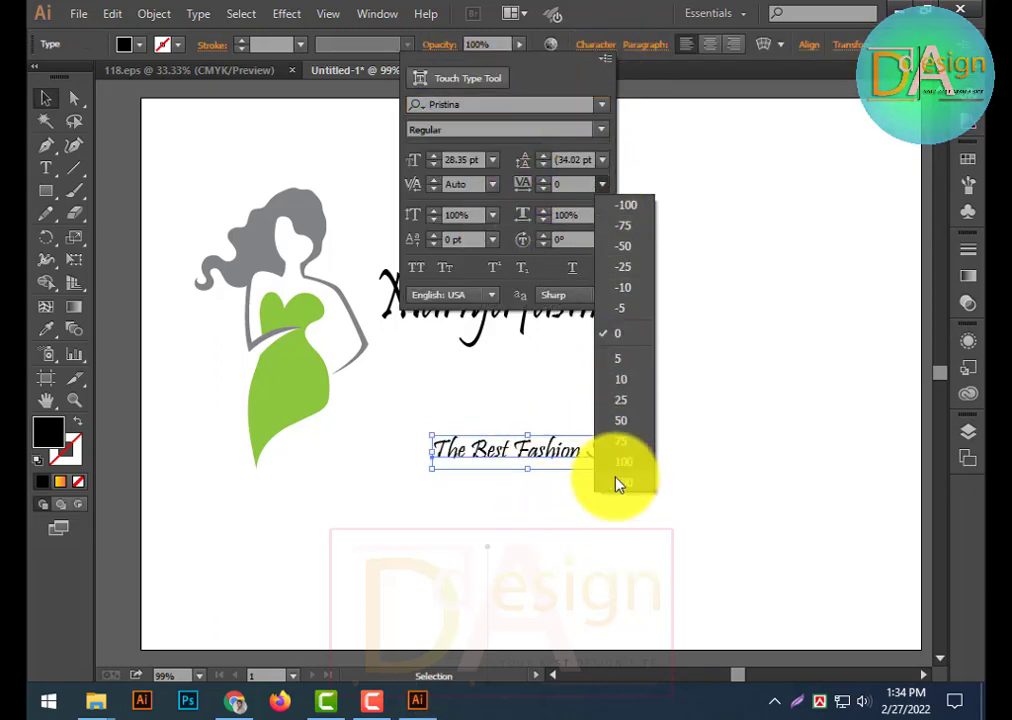
pyautogui.click(617, 481)
# Move the spaced-out tagline up under the title and narrow it to roughly the title's width
pyautogui.moveTo(676, 457); pyautogui.dragTo(630, 389)
pyautogui.moveTo(693, 383); pyautogui.dragTo(640, 384)
pyautogui.click(678, 501)
# Select the title and the tagline together and align them with each other
pyautogui.moveTo(486, 248); pyautogui.dragTo(545, 428)
pyautogui.click(596, 44)
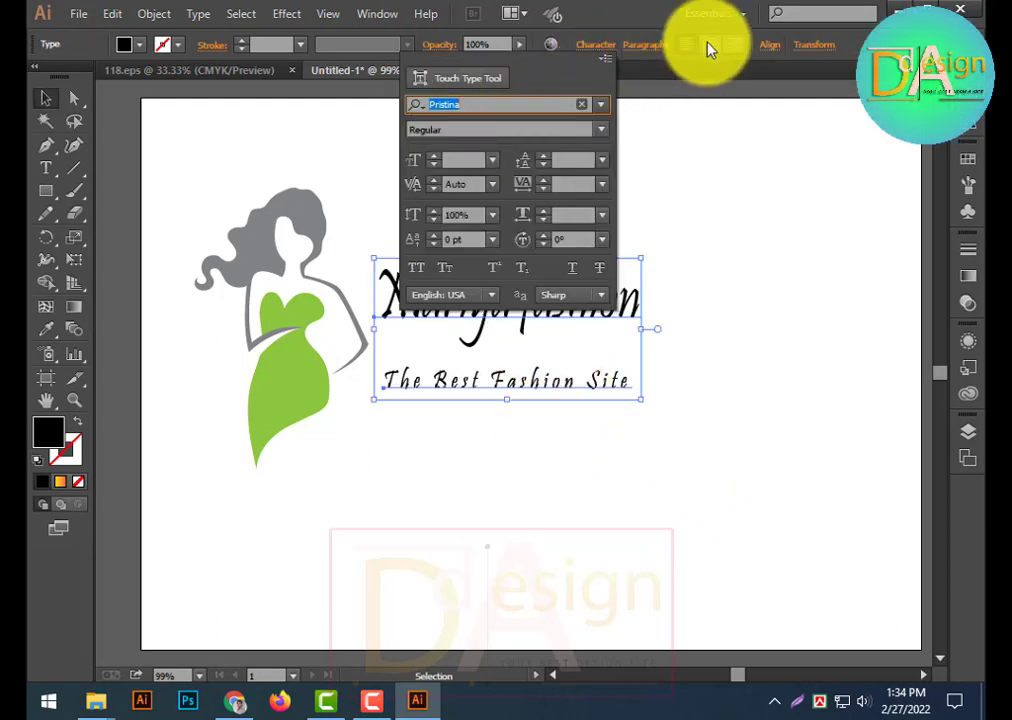
pyautogui.click(771, 48)
pyautogui.click(684, 440)
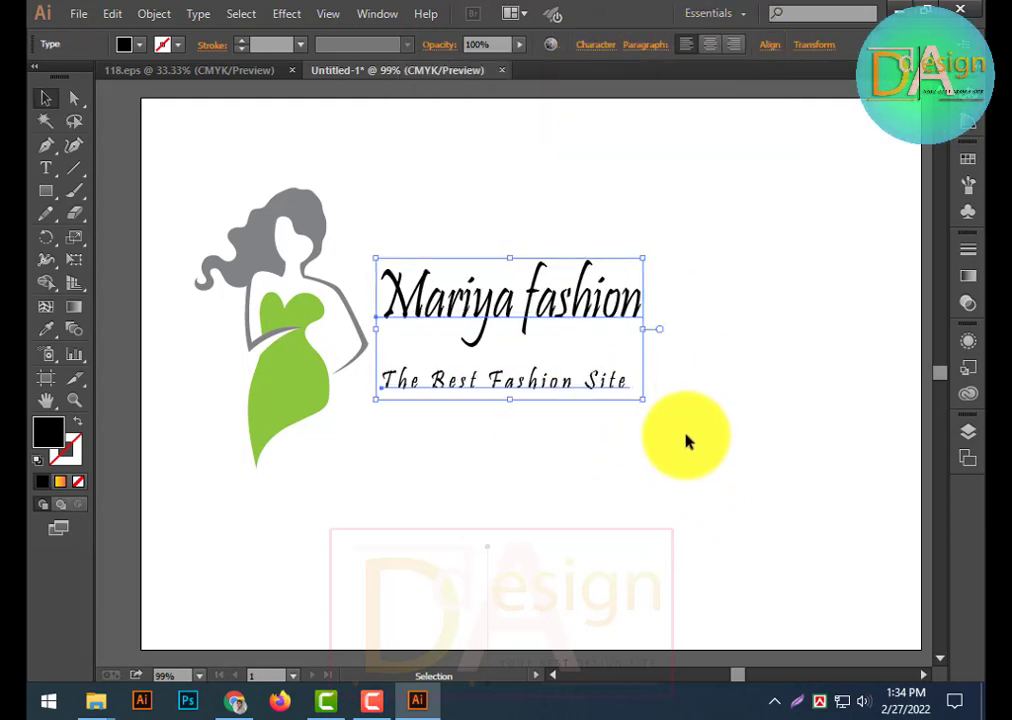
pyautogui.click(686, 438)
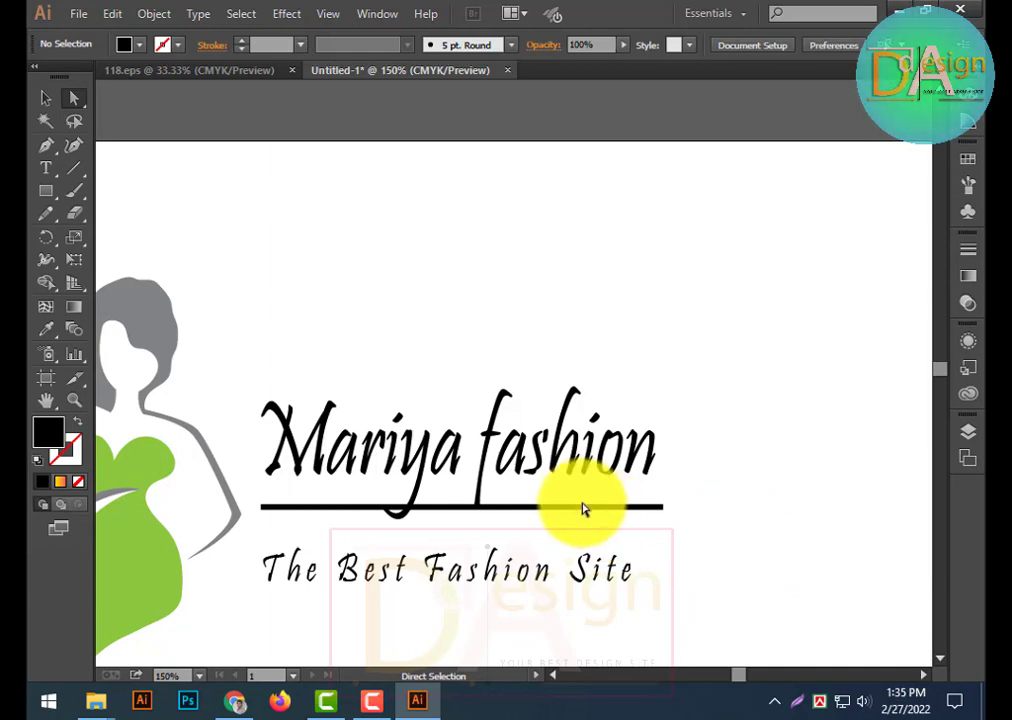
# Expand the fill and stroke of the horizontal line beneath the title
pyautogui.click(585, 508)
pyautogui.click(199, 14)
pyautogui.click(199, 14)
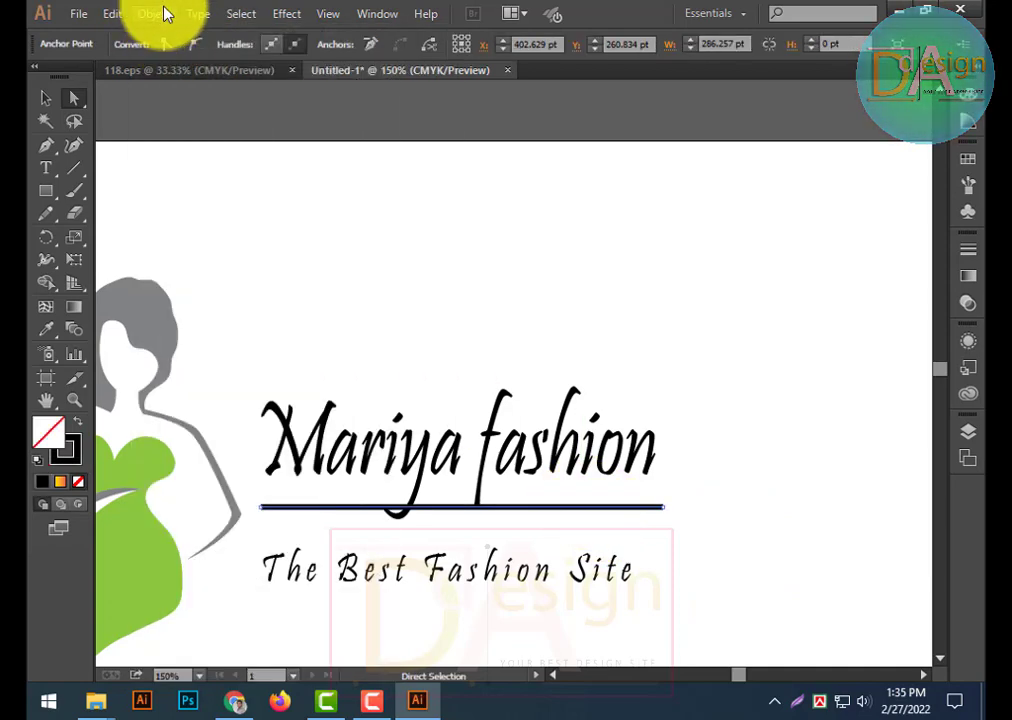
pyautogui.click(158, 14)
pyautogui.click(201, 220)
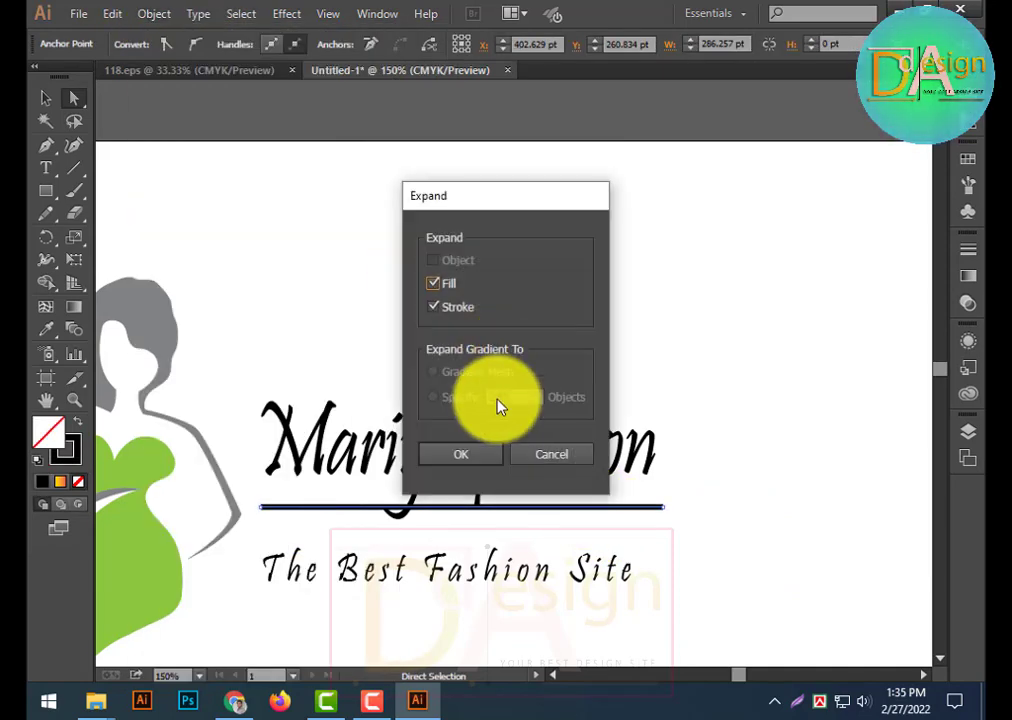
pyautogui.click(461, 454)
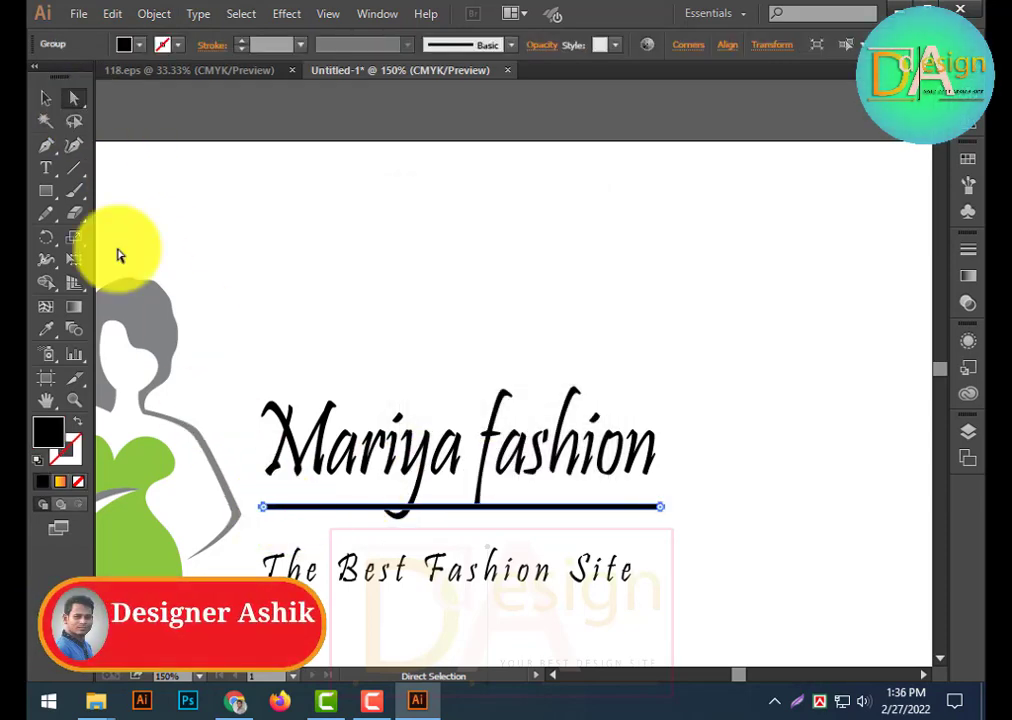
pyautogui.click(47, 99)
pyautogui.click(413, 244)
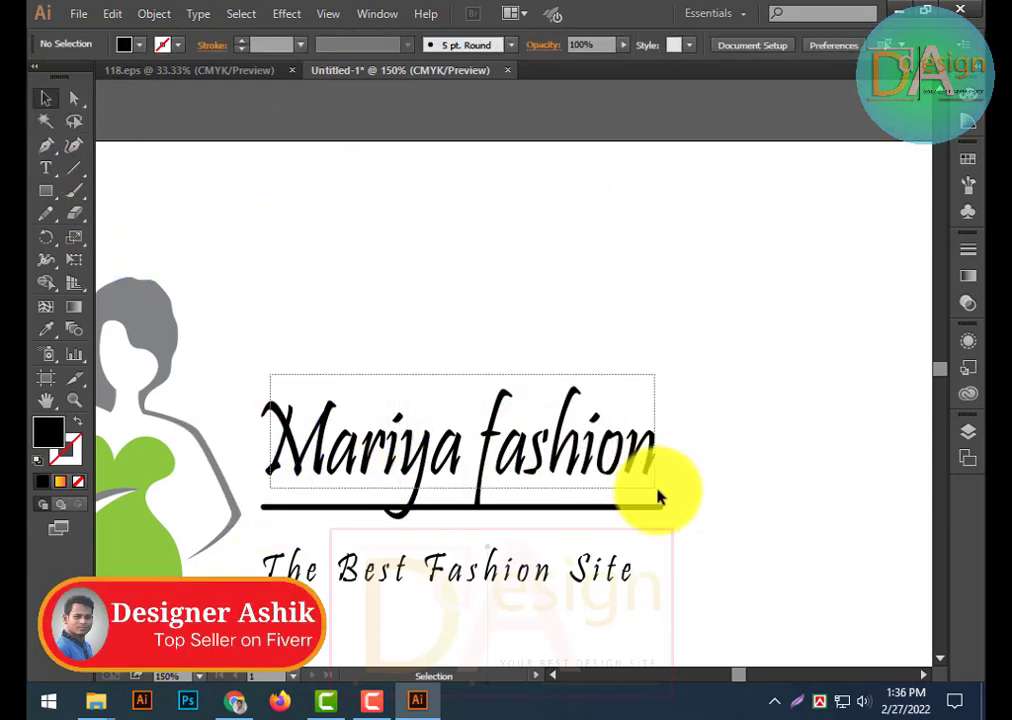
# Group the outlined title letters with the horizontal line beneath them
pyautogui.moveTo(658, 497); pyautogui.dragTo(682, 533)
pyautogui.rightClick(577, 466)
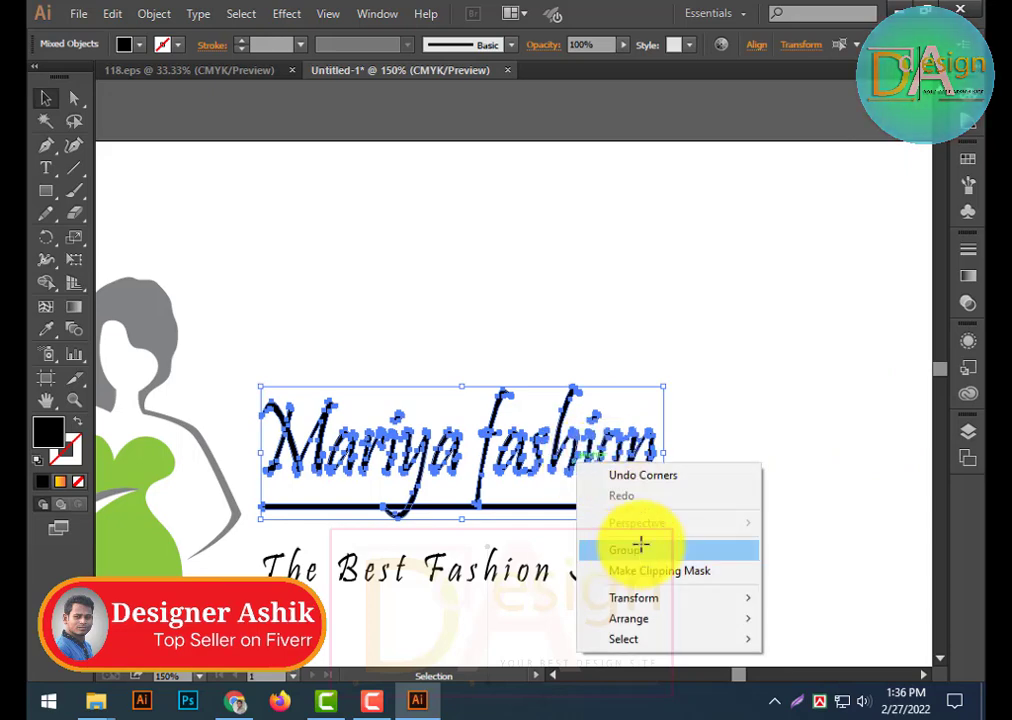
pyautogui.click(640, 545)
# Move the tagline up close beneath the line and stretch both its ends to the line's width
pyautogui.scroll(-2, 575, 490)
pyautogui.moveTo(502, 500); pyautogui.dragTo(533, 480)
pyautogui.moveTo(288, 481); pyautogui.dragTo(262, 480)
pyautogui.moveTo(678, 483)
pyautogui.mouseDown()
pyautogui.moveTo(689, 484)
pyautogui.moveTo(666, 478)
pyautogui.mouseUp()
# Convert the "The Best Fashion Site" tagline to outlines
pyautogui.rightClick(632, 485)
pyautogui.click(694, 400)
pyautogui.click(648, 490)
pyautogui.click(670, 477)
pyautogui.click(671, 454)
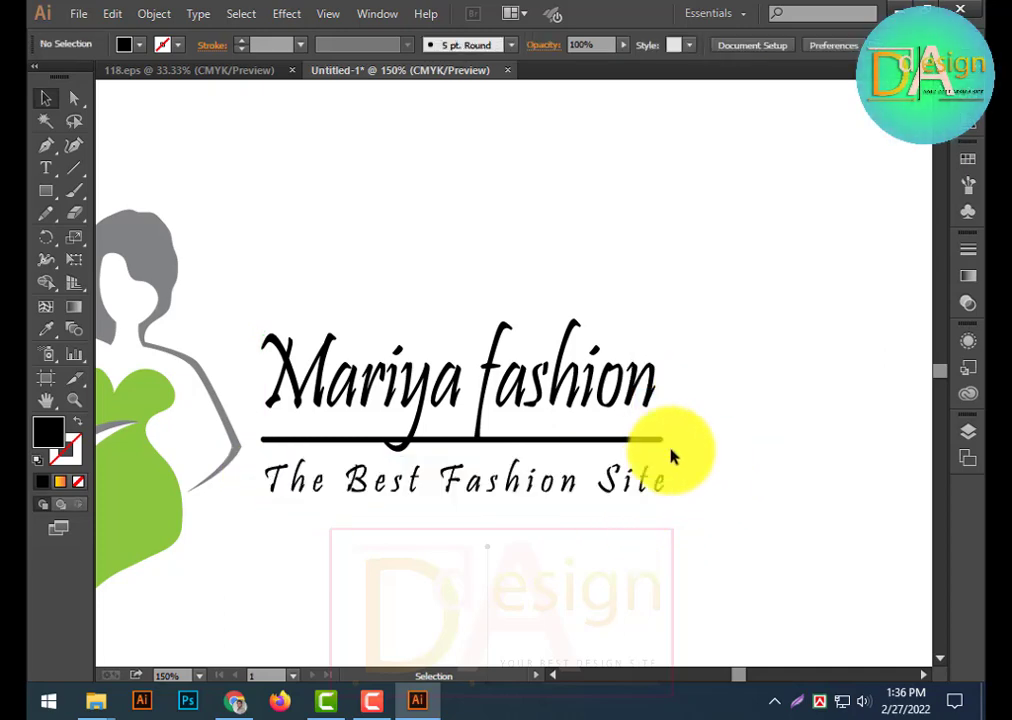
# Ungroup the title lettering and the line beneath it
pyautogui.click(668, 446)
pyautogui.rightClick(609, 440)
pyautogui.click(665, 547)
# Narrow the line to about 283 pt and the tagline to about 282 pt, ending near the title's last letter
pyautogui.click(660, 456)
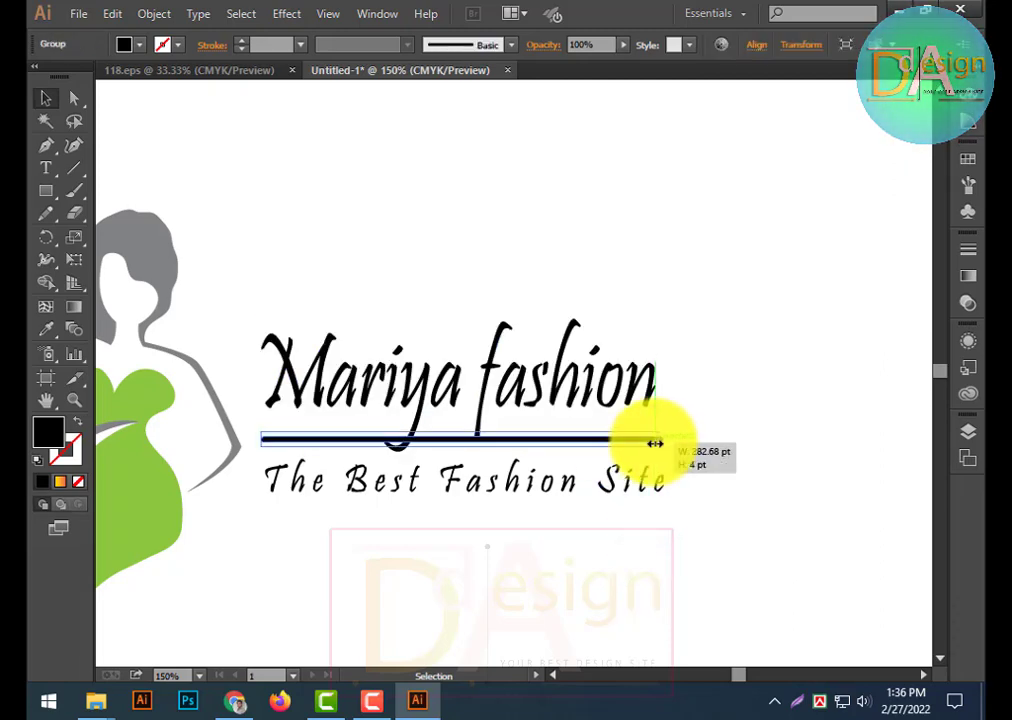
pyautogui.moveTo(655, 443); pyautogui.dragTo(657, 479)
pyautogui.click(665, 490)
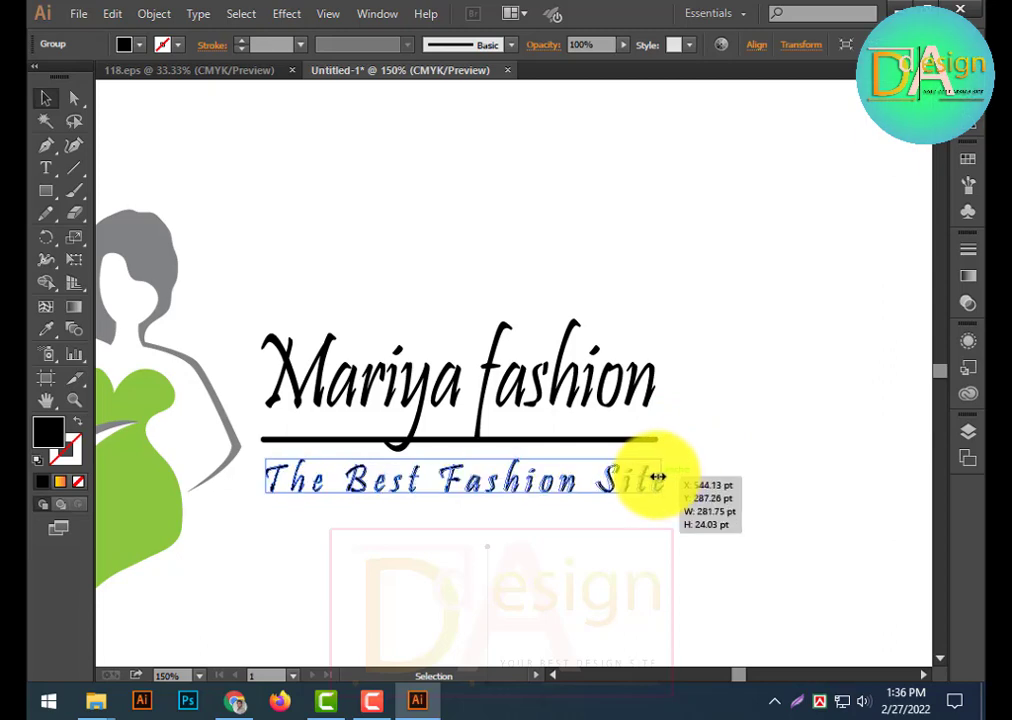
pyautogui.click(504, 531)
# Select the letters of "Mariya", the "f", the line and the tagline, and group them
pyautogui.moveTo(354, 305); pyautogui.dragTo(555, 545)
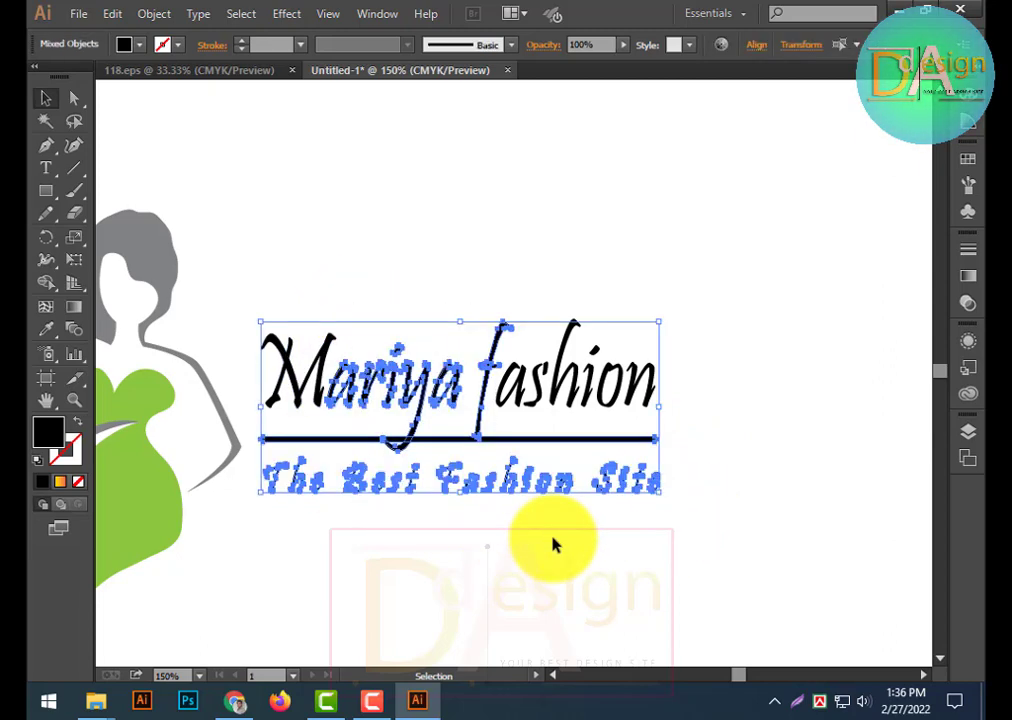
pyautogui.click(560, 518)
pyautogui.scroll(-3, 560, 518)
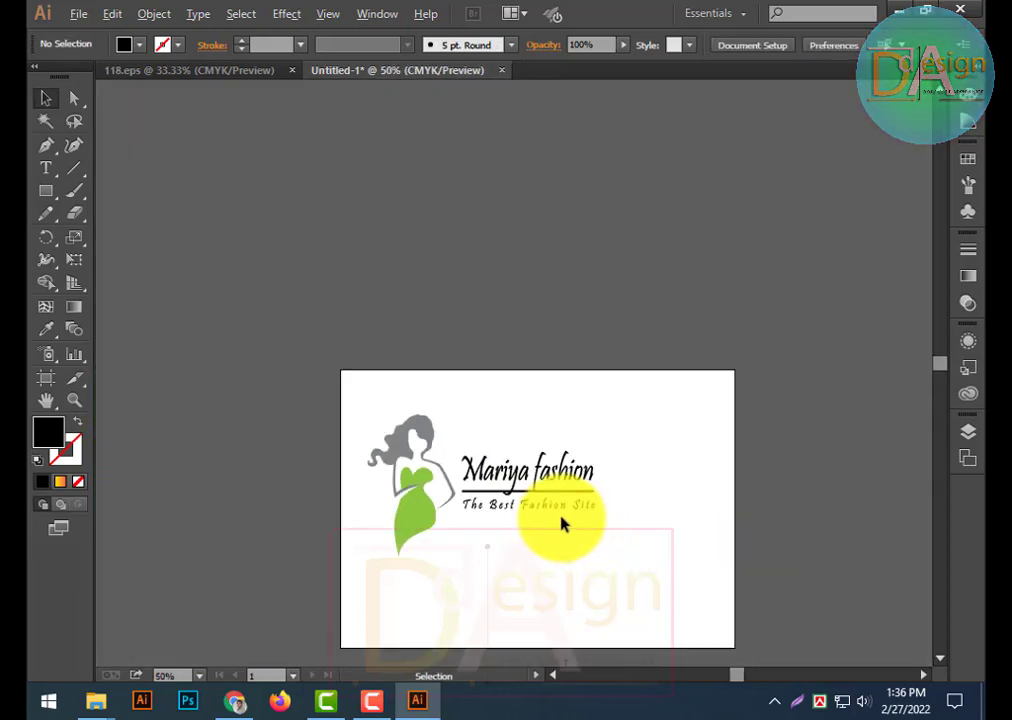
pyautogui.scroll(1, 560, 518)
pyautogui.moveTo(524, 578); pyautogui.dragTo(532, 506)
pyautogui.scroll(1, 532, 506)
pyautogui.click(517, 389)
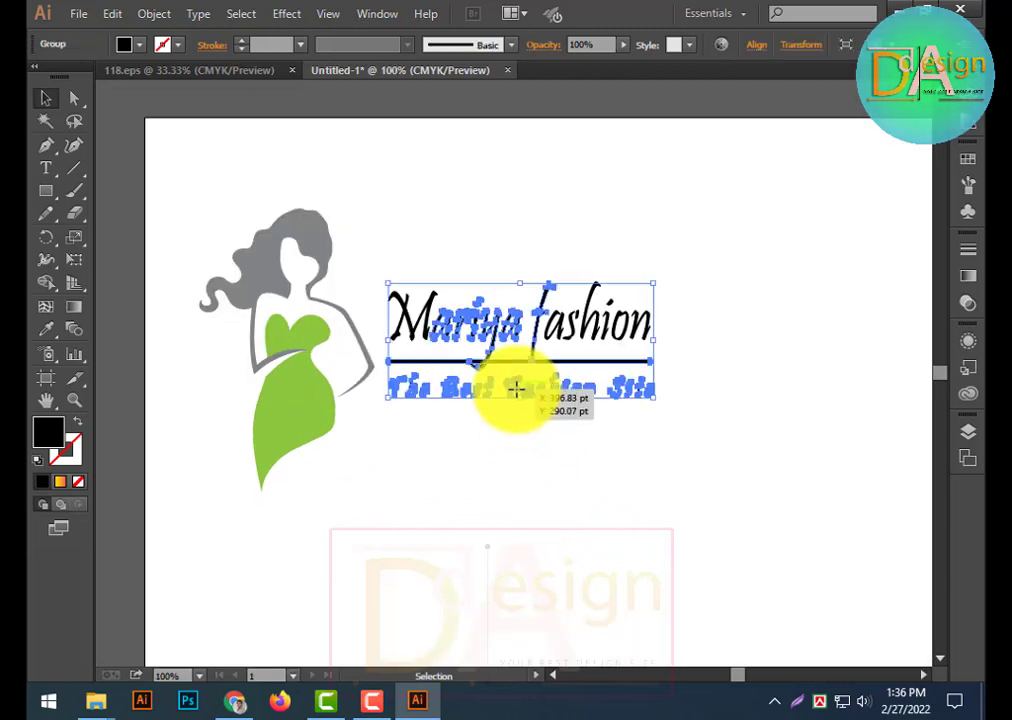
pyautogui.rightClick(518, 392)
pyautogui.click(587, 562)
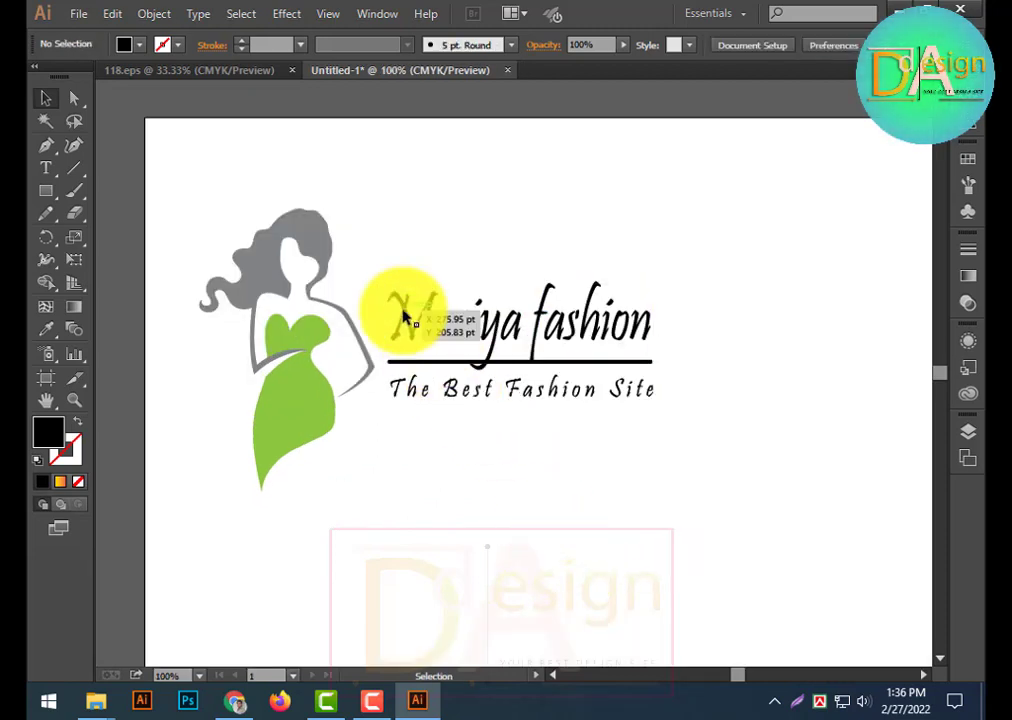
pyautogui.moveTo(382, 261); pyautogui.dragTo(669, 367)
pyautogui.click(671, 496)
pyautogui.hscroll(-3, 465, 396)
pyautogui.hscroll(2, 465, 396)
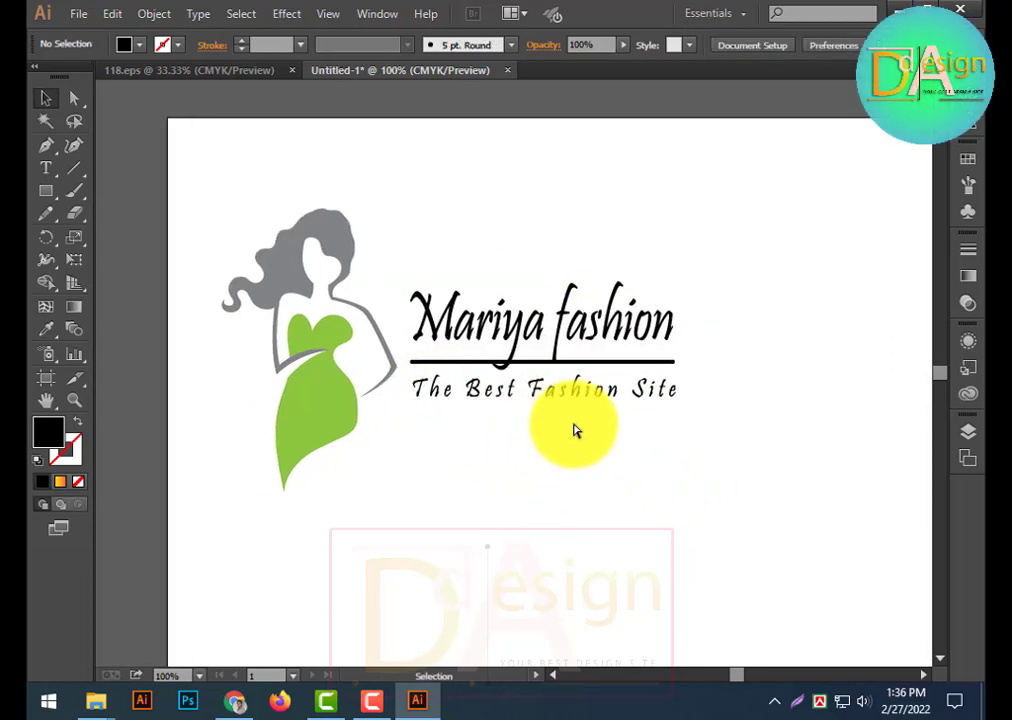
pyautogui.scroll(2, 574, 429)
pyautogui.scroll(3, 590, 560)
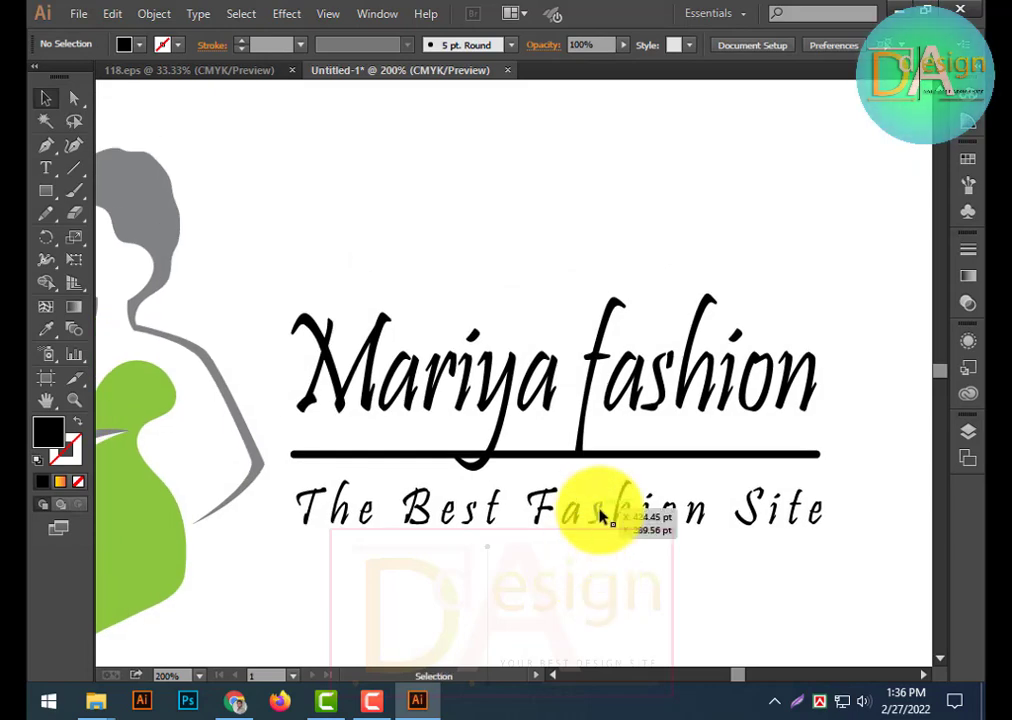
# Select the "y" and the "f" of the title and unite them with the Pathfinder
pyautogui.scroll(1, 600, 515)
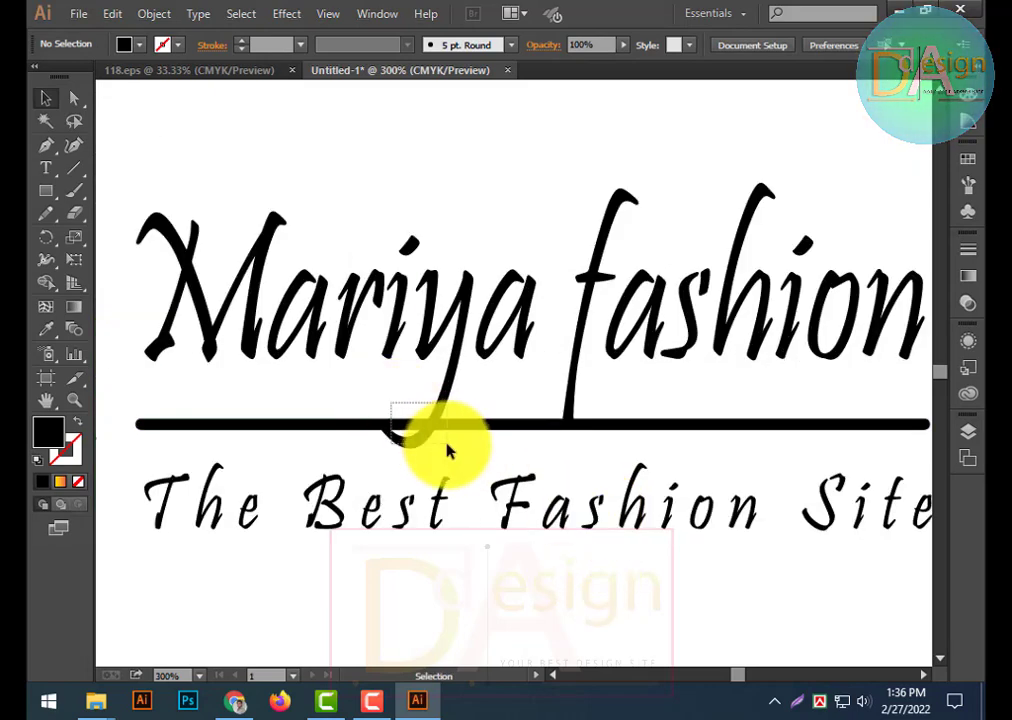
pyautogui.moveTo(447, 443); pyautogui.dragTo(450, 445)
pyautogui.keyDown('shift'); pyautogui.moveTo(535, 404); pyautogui.dragTo(583, 443); pyautogui.keyUp('shift')
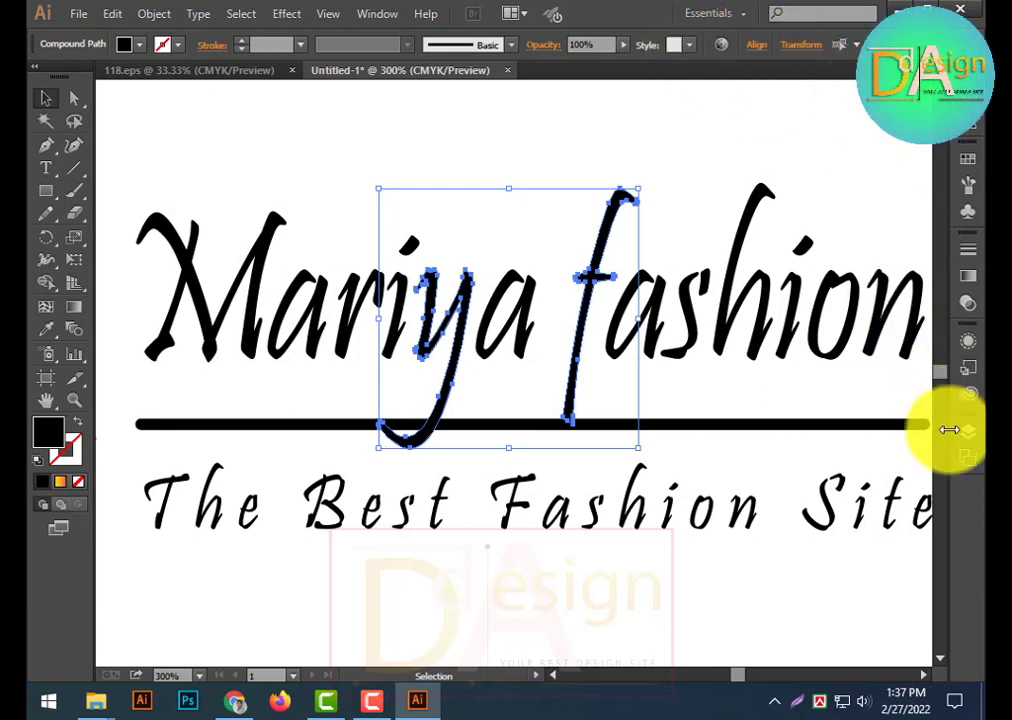
pyautogui.click(386, 15)
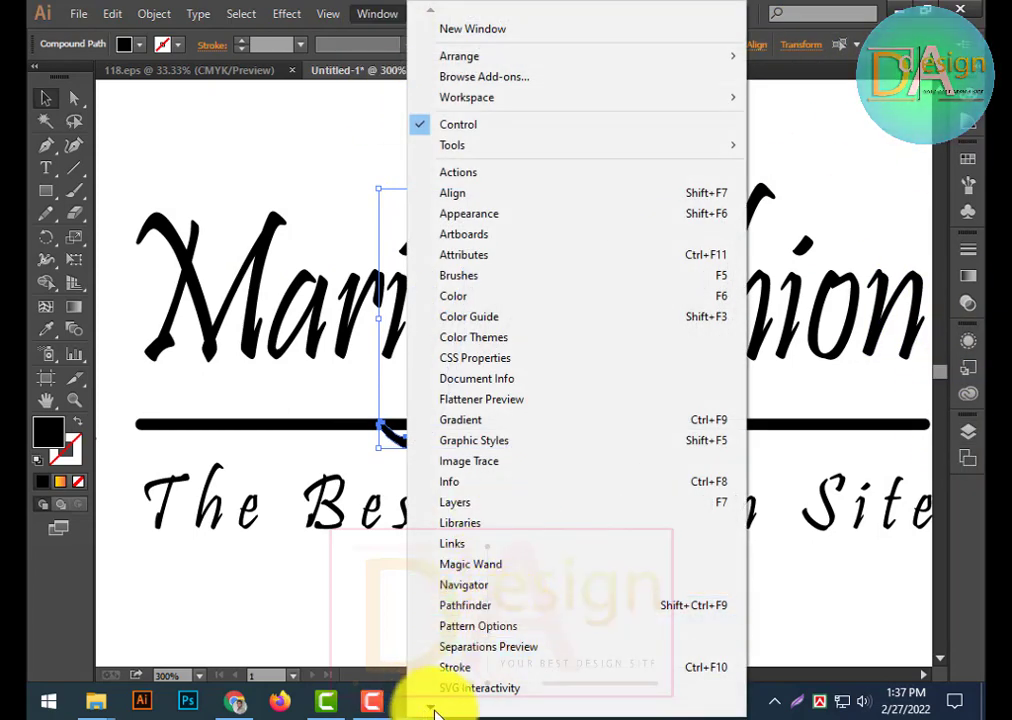
pyautogui.click(462, 470)
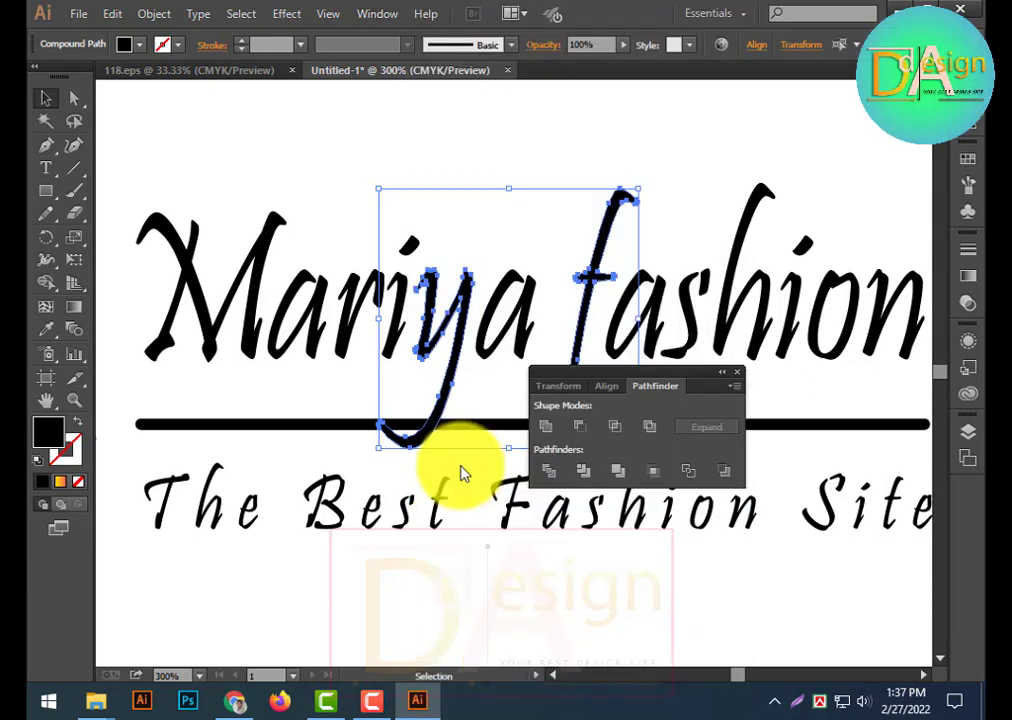
pyautogui.moveTo(639, 384); pyautogui.dragTo(808, 138)
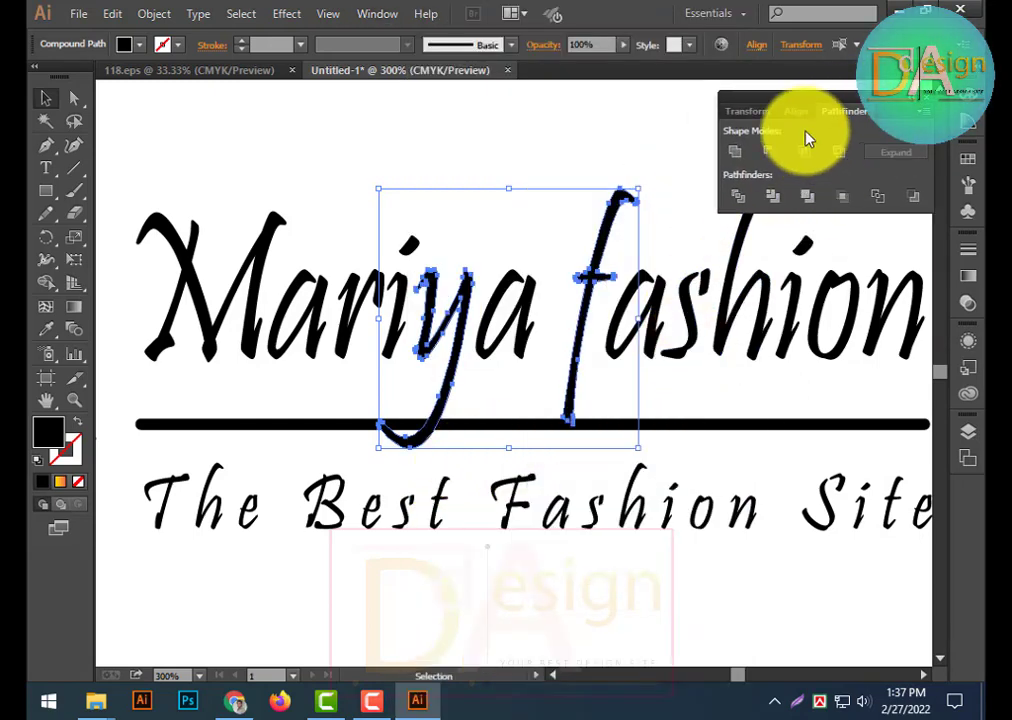
pyautogui.click(743, 154)
pyautogui.click(578, 160)
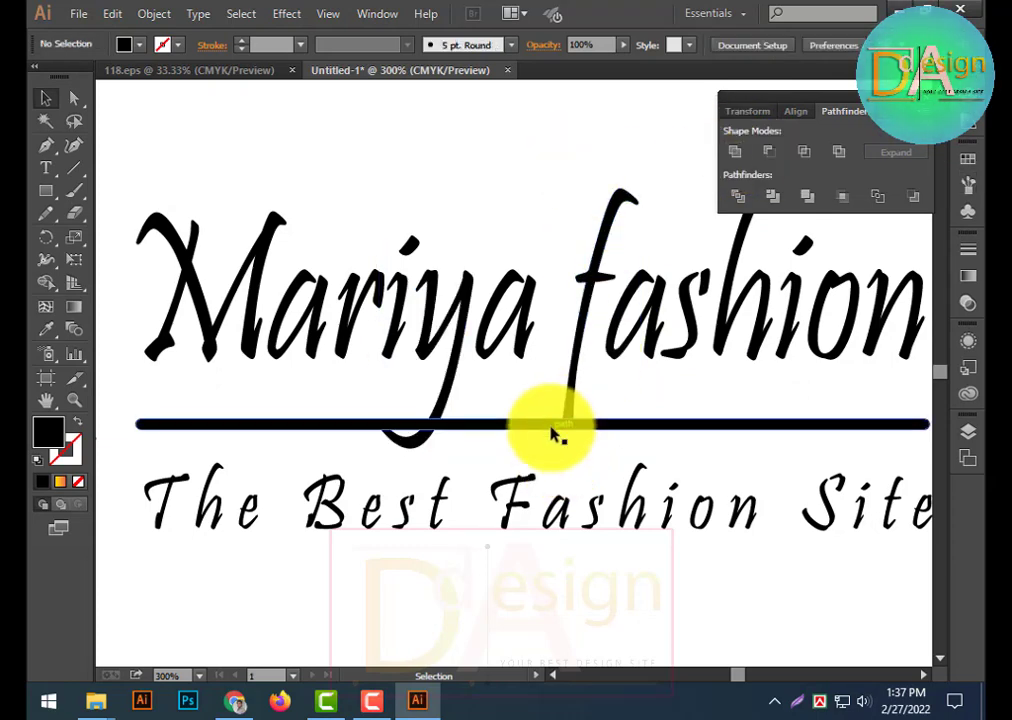
# Merge the tails of the "y" and "f" with the divider line using the Shape Builder
pyautogui.click(562, 415)
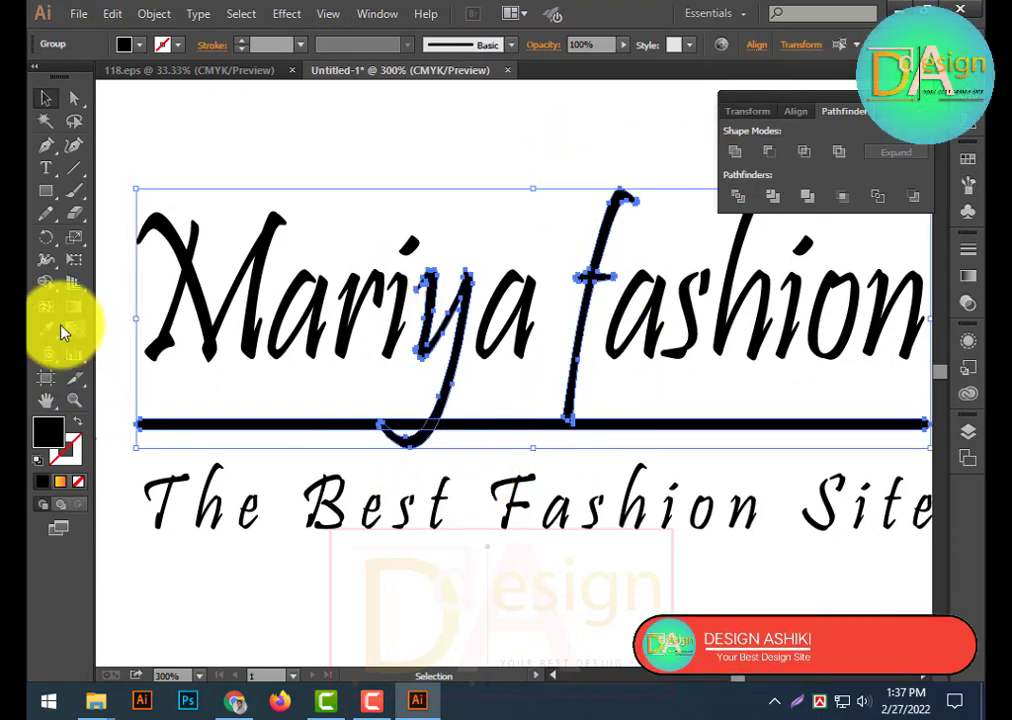
pyautogui.click(46, 283)
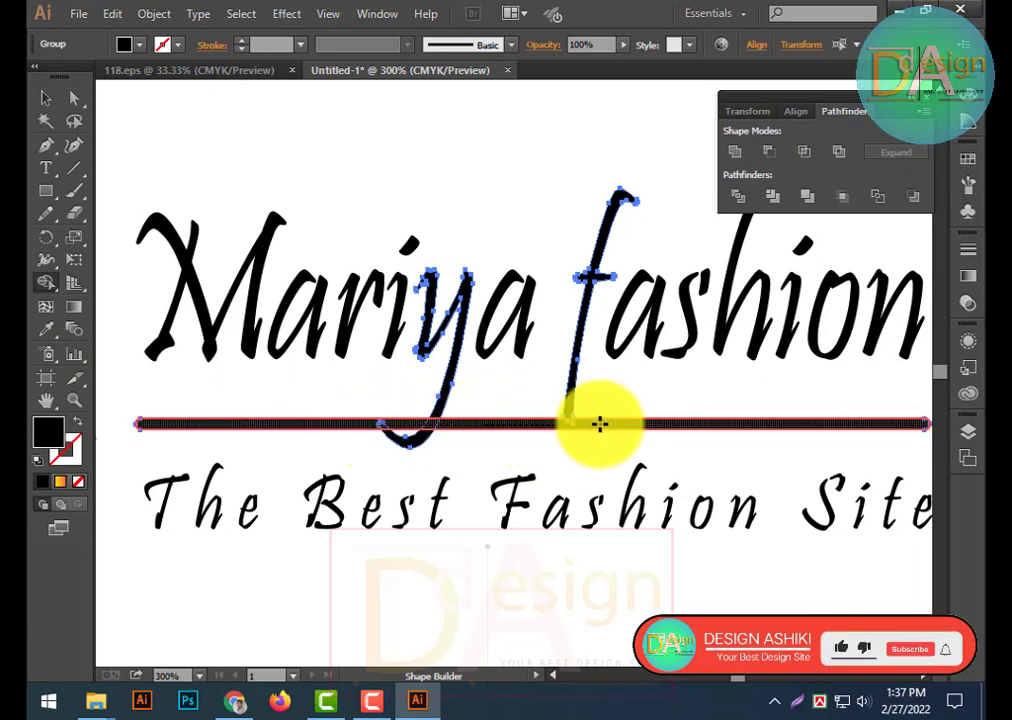
pyautogui.moveTo(567, 425)
pyautogui.mouseDown()
pyautogui.moveTo(425, 433)
pyautogui.moveTo(440, 413)
pyautogui.moveTo(428, 430)
pyautogui.moveTo(431, 481)
pyautogui.mouseUp()
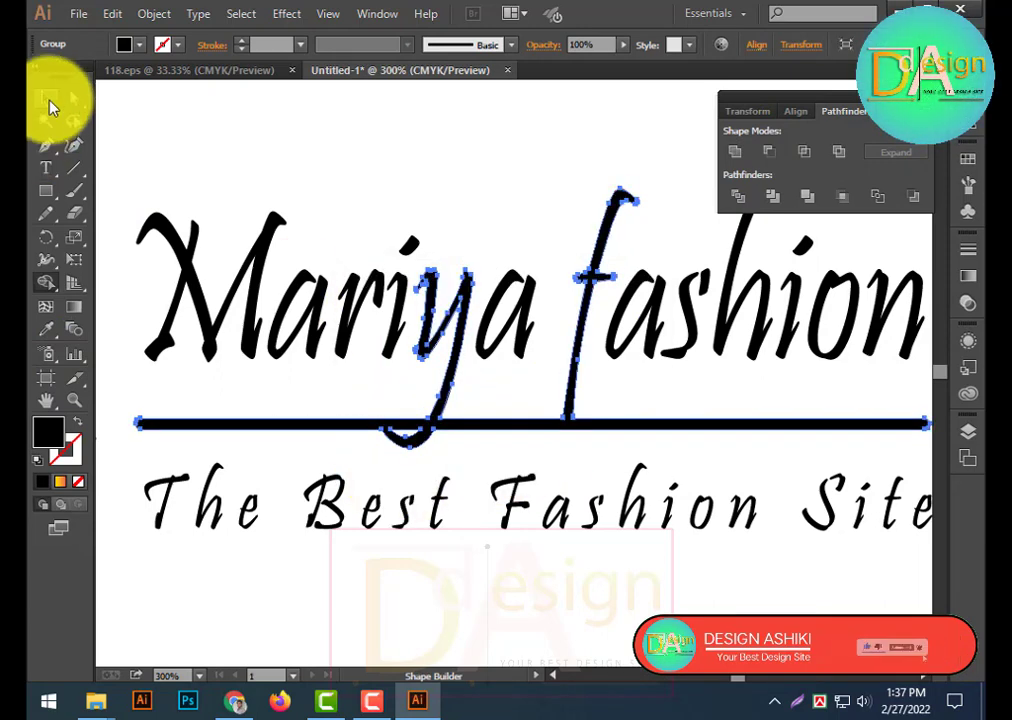
pyautogui.click(46, 97)
pyautogui.click(395, 149)
pyautogui.press('super')
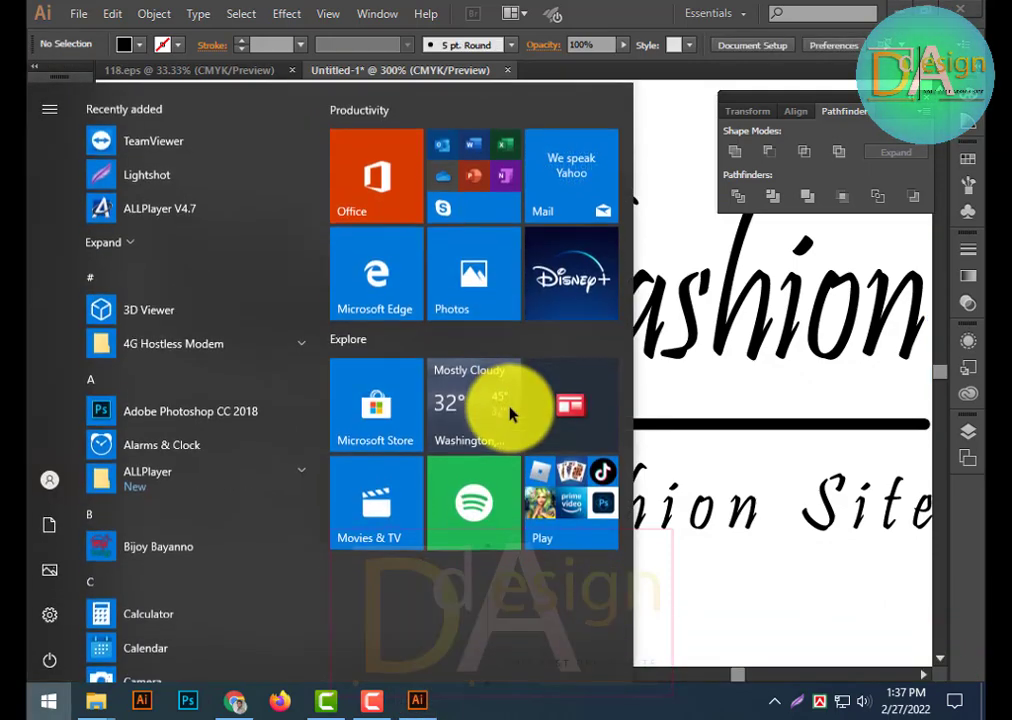
pyautogui.press('super')
# Recolour the joined "y", "f" and divider line with the dress's green using the Eyedropper
pyautogui.scroll(-3, 509, 413)
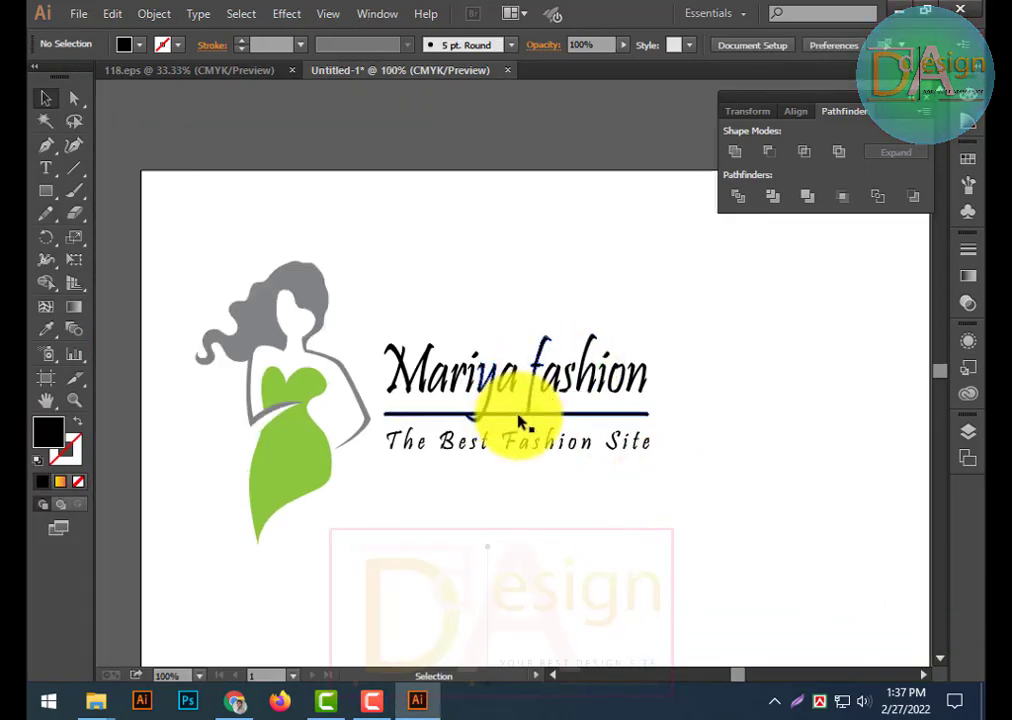
pyautogui.click(508, 562)
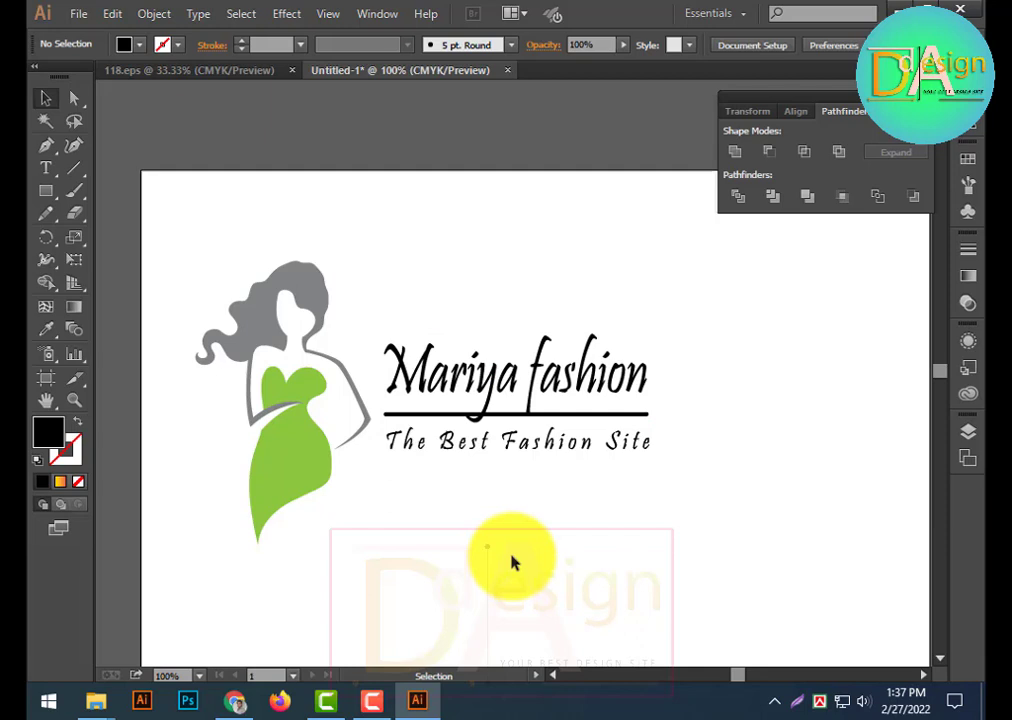
pyautogui.click(549, 421)
pyautogui.click(46, 329)
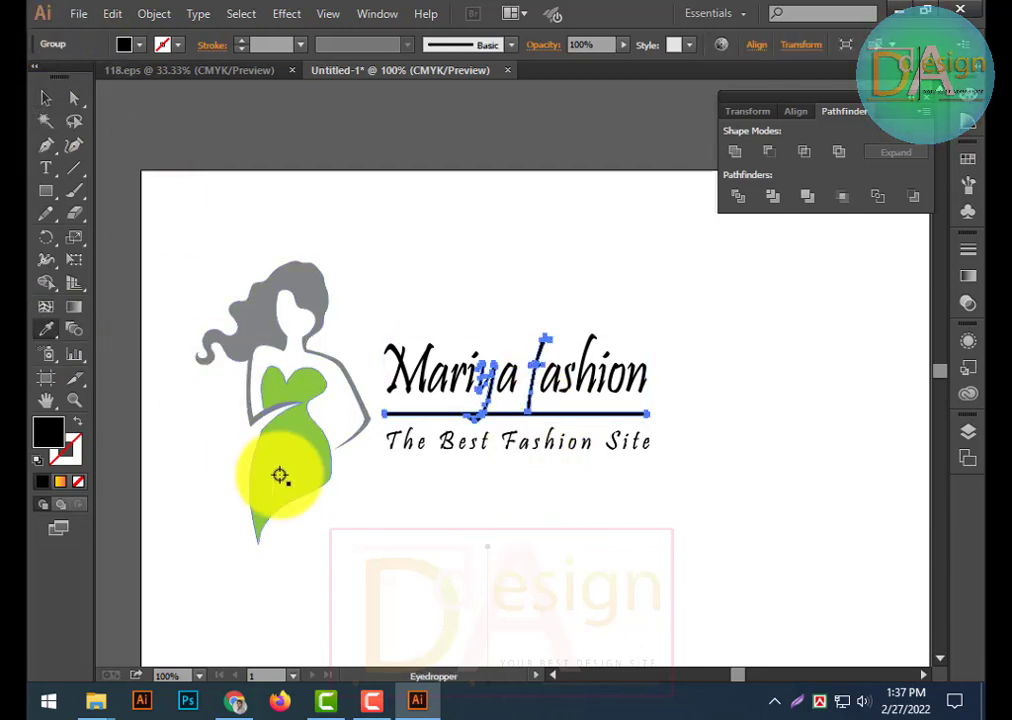
pyautogui.click(280, 476)
pyautogui.click(45, 99)
pyautogui.click(605, 272)
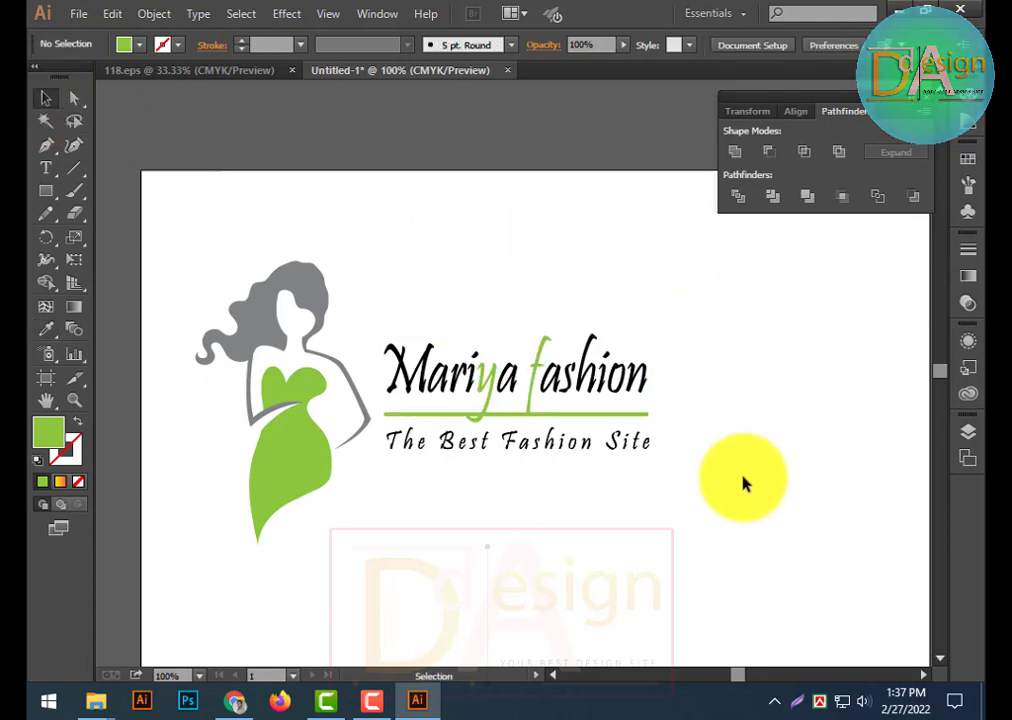
# Recolour the title's "M" with the green sampled from the dress
pyautogui.click(400, 369)
pyautogui.click(46, 329)
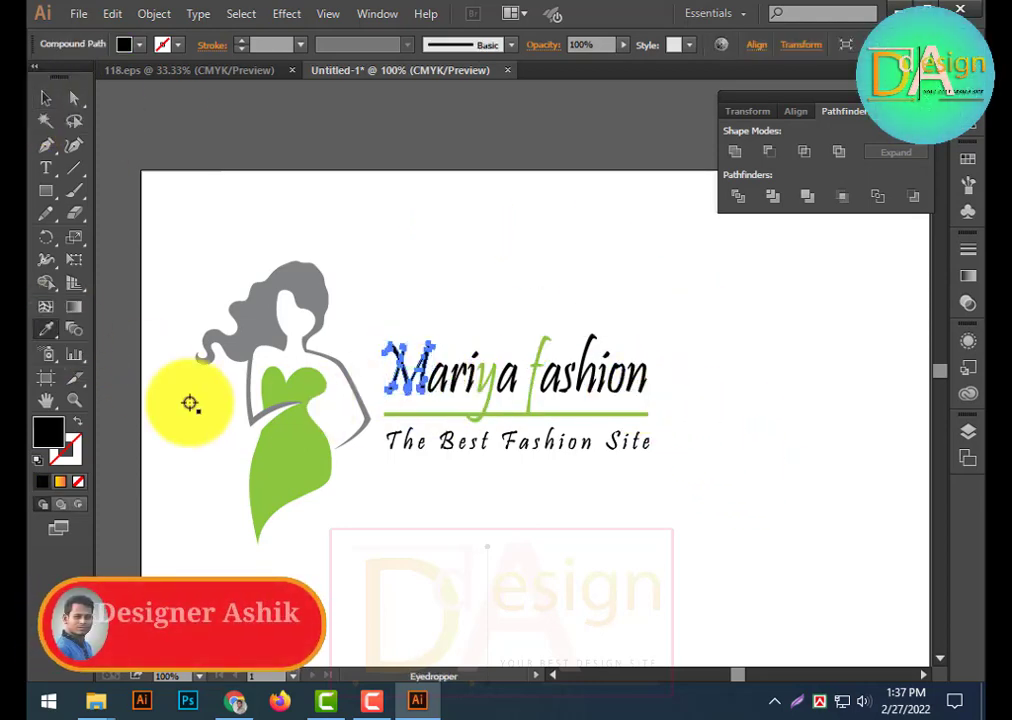
pyautogui.click(270, 410)
pyautogui.click(45, 99)
pyautogui.click(560, 300)
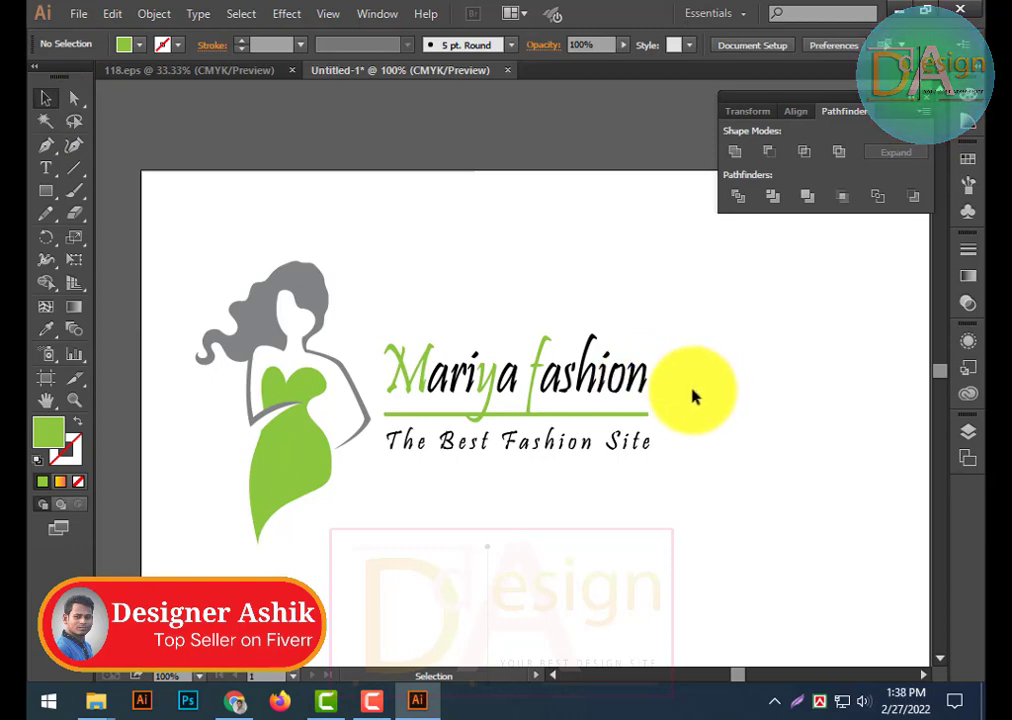
# Recolour the final "n" of "fashion" with the green sampled from the dress
pyautogui.click(640, 385)
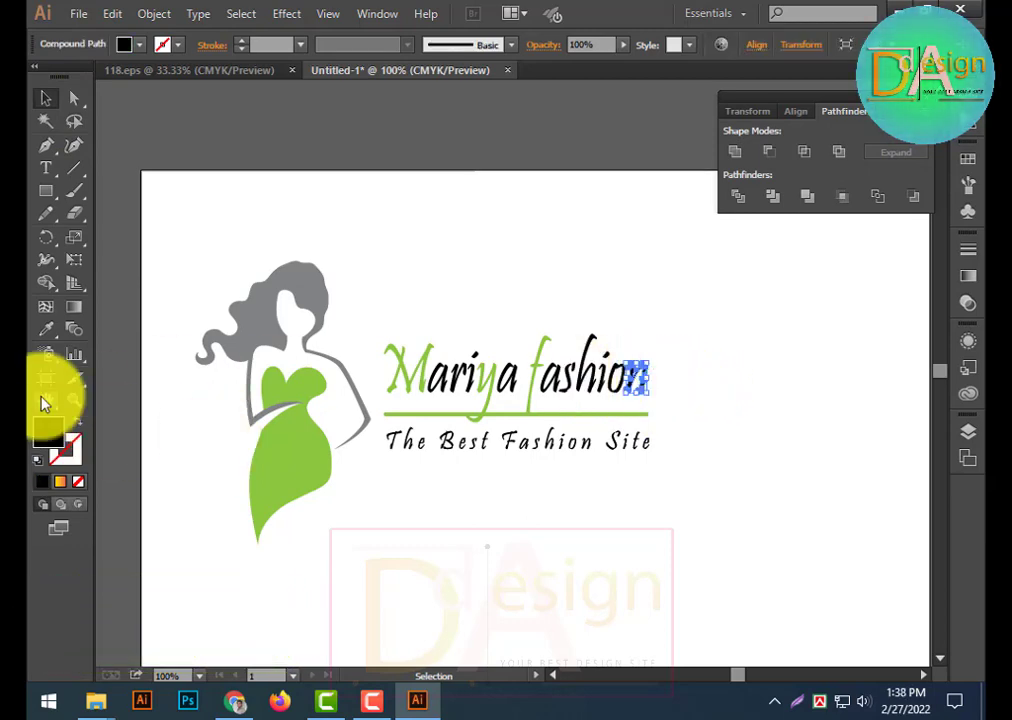
pyautogui.click(46, 329)
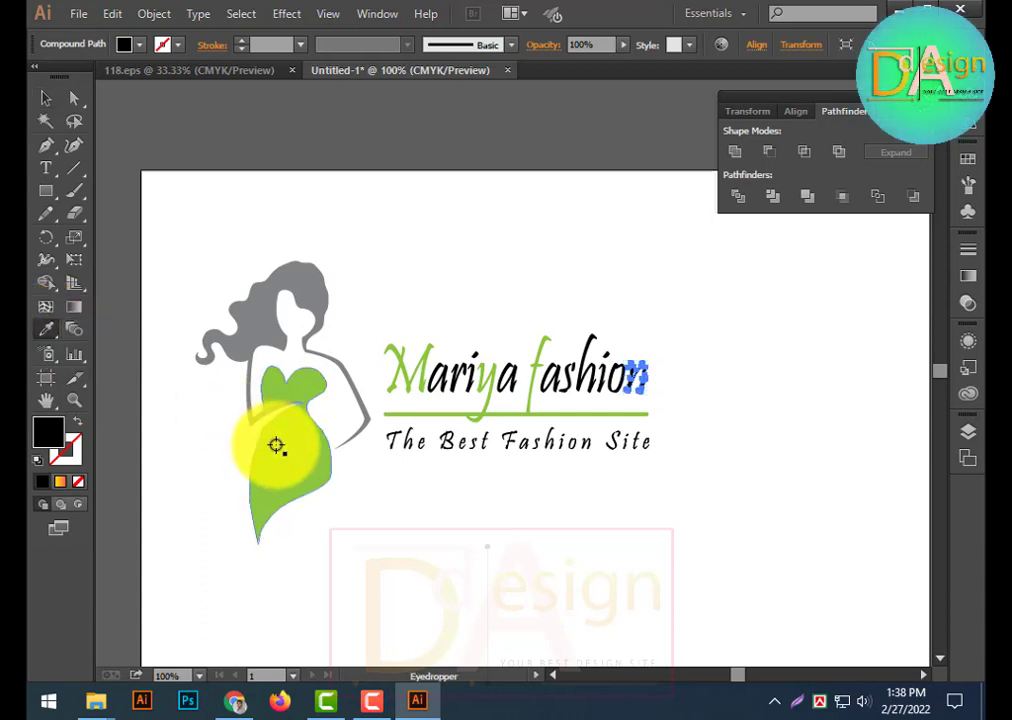
pyautogui.click(276, 443)
pyautogui.click(46, 98)
pyautogui.click(501, 226)
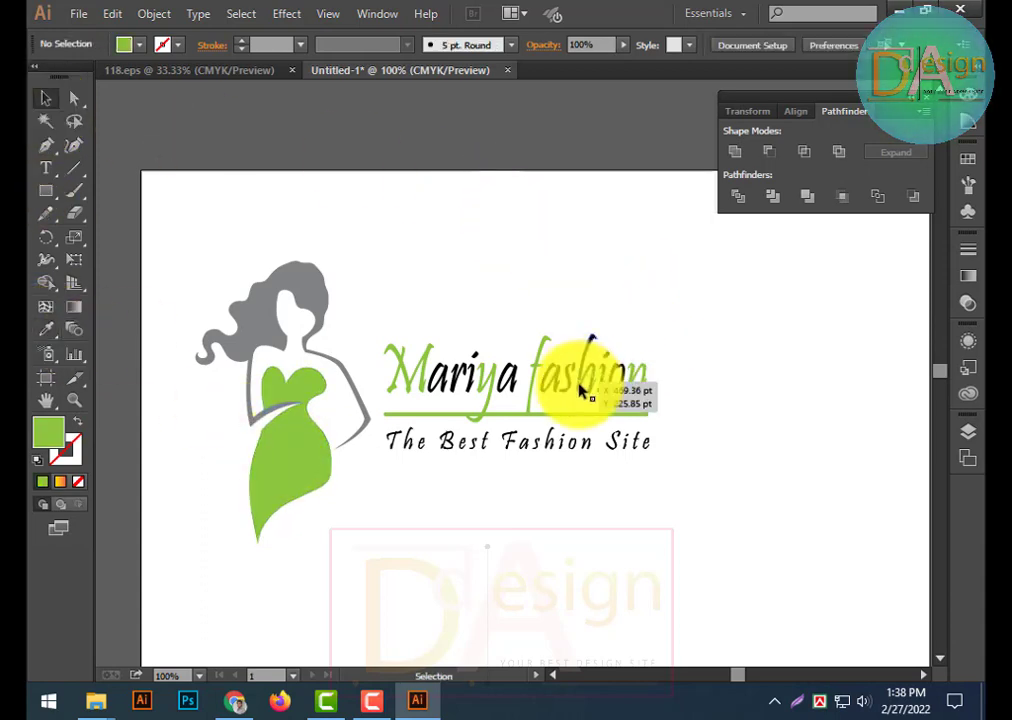
# Recolour the "The Best Fashion Site" tagline with the grey sampled from the woman's hair
pyautogui.click(434, 441)
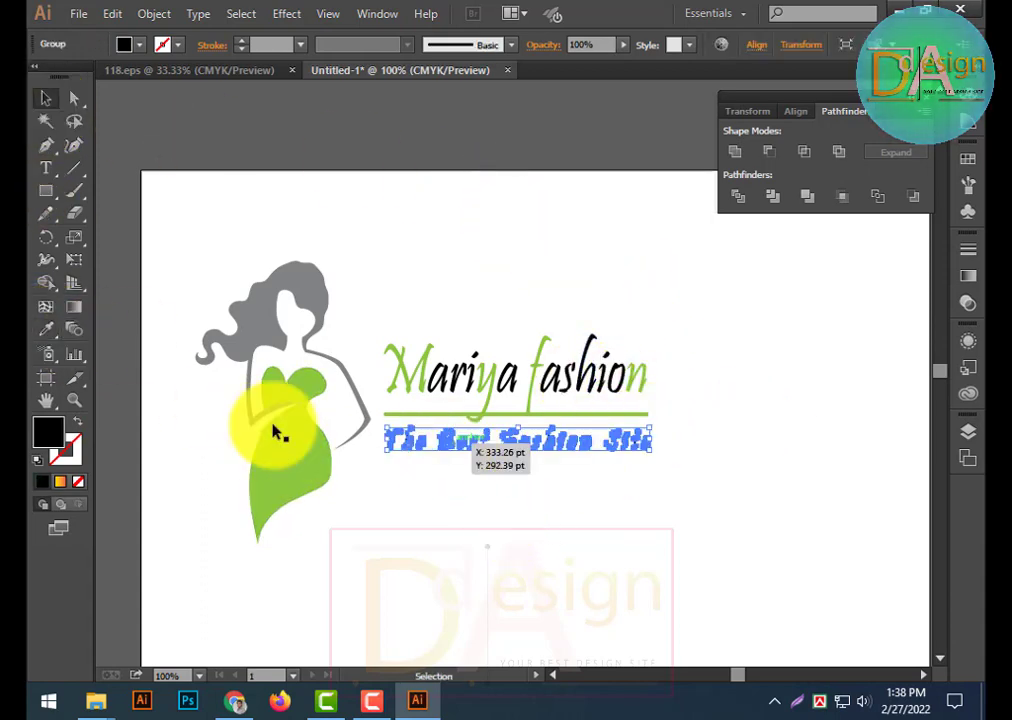
pyautogui.click(46, 329)
pyautogui.click(251, 320)
pyautogui.click(46, 98)
# Try to group the title lettering and tagline, and collapse the floating Pathfinder panel out of the way
pyautogui.moveTo(455, 202); pyautogui.dragTo(568, 470)
pyautogui.rightClick(526, 384)
pyautogui.click(594, 478)
pyautogui.click(346, 334)
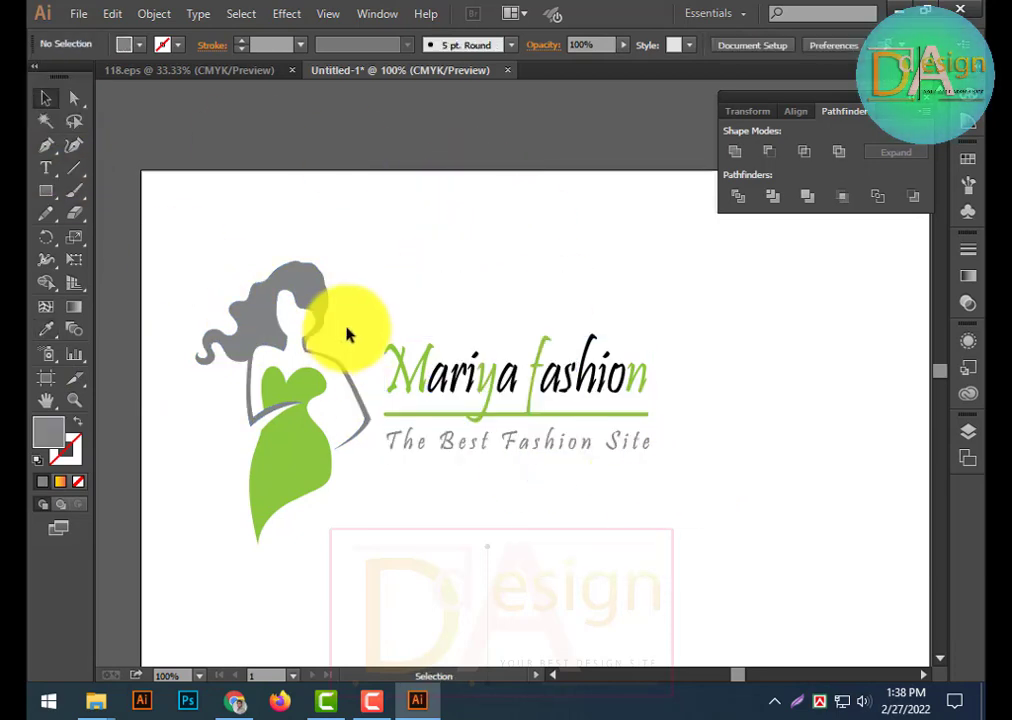
pyautogui.click(910, 97)
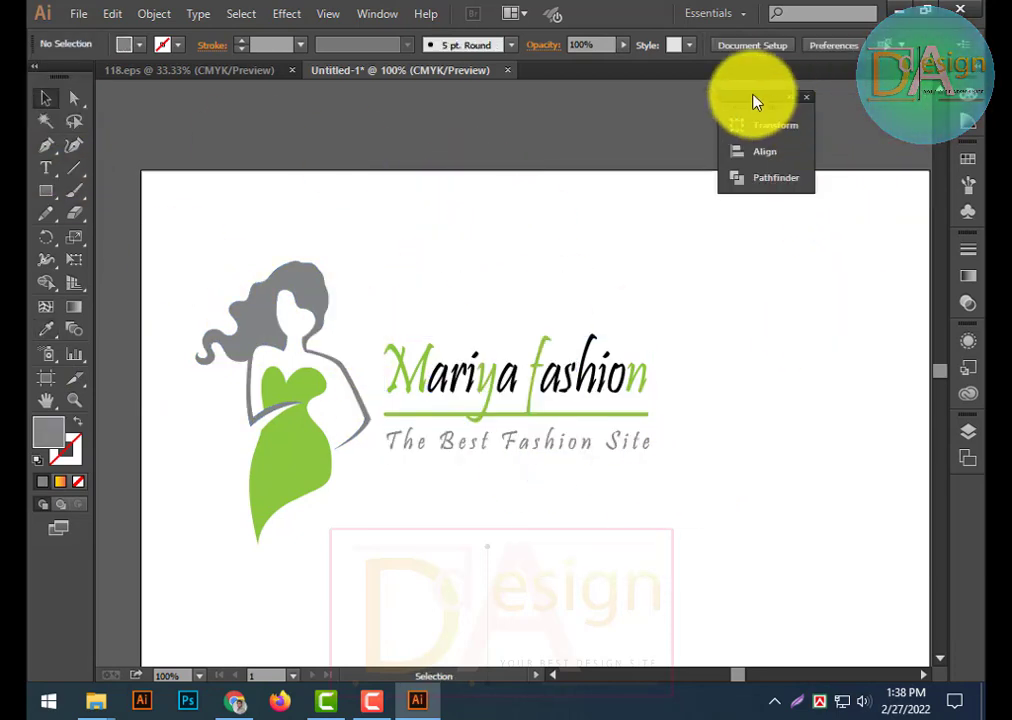
pyautogui.moveTo(754, 100); pyautogui.dragTo(867, 93)
# Try centring all the artwork horizontally and aligning it to the left edge, undoing each alignment
pyautogui.hotkey('ctrl', 'a')
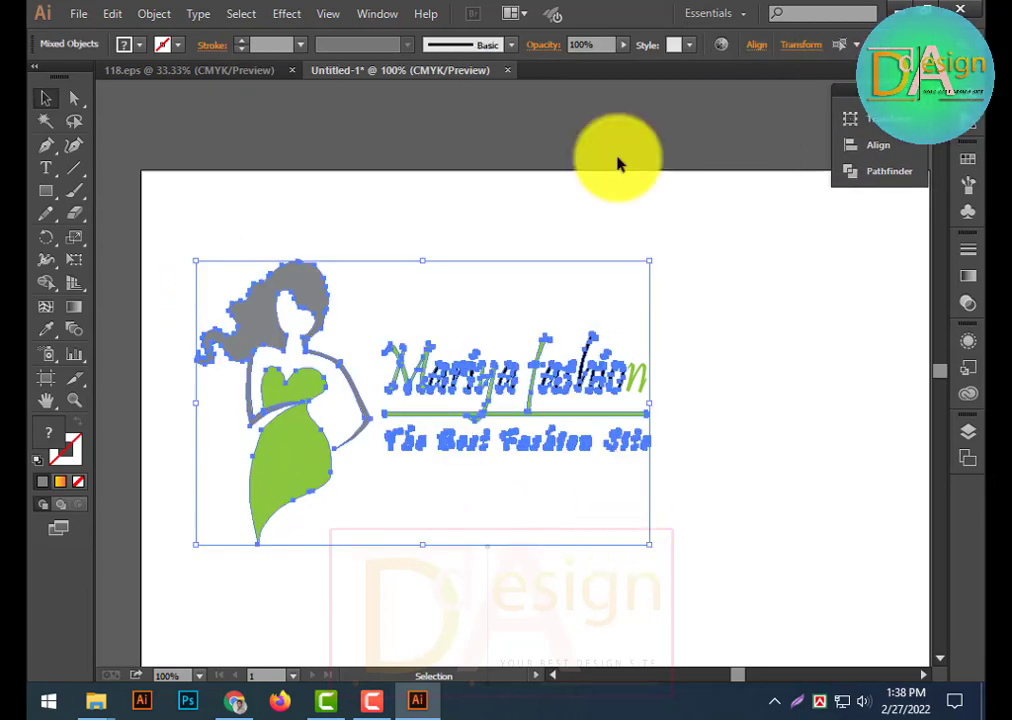
pyautogui.click(756, 45)
pyautogui.click(602, 95)
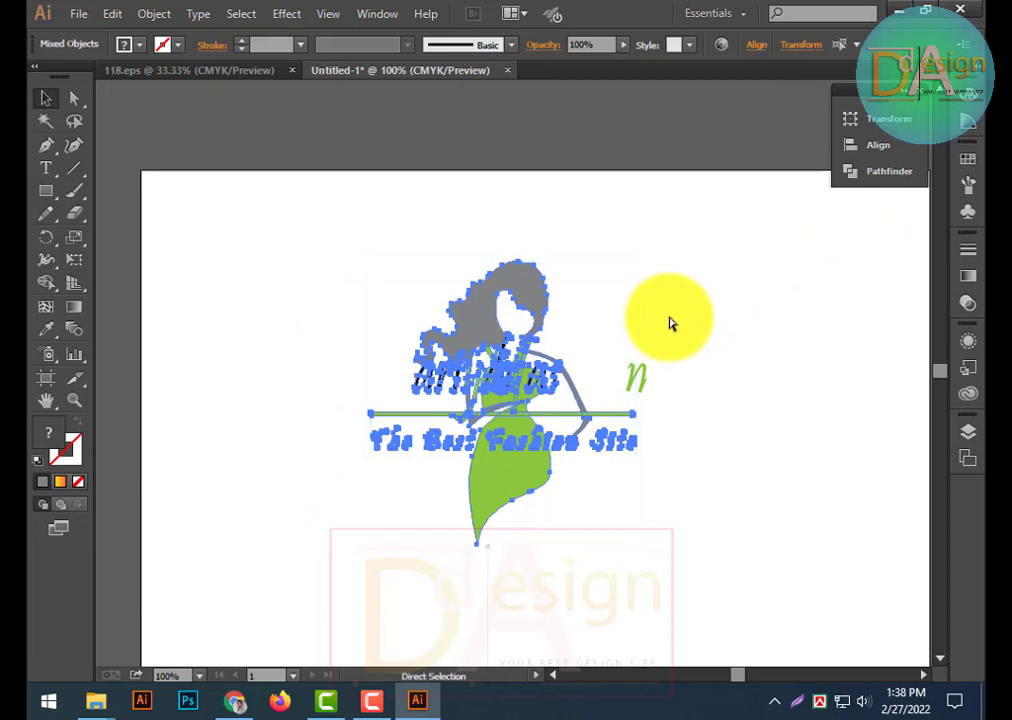
pyautogui.hotkey('ctrl', 'z')
pyautogui.click(757, 45)
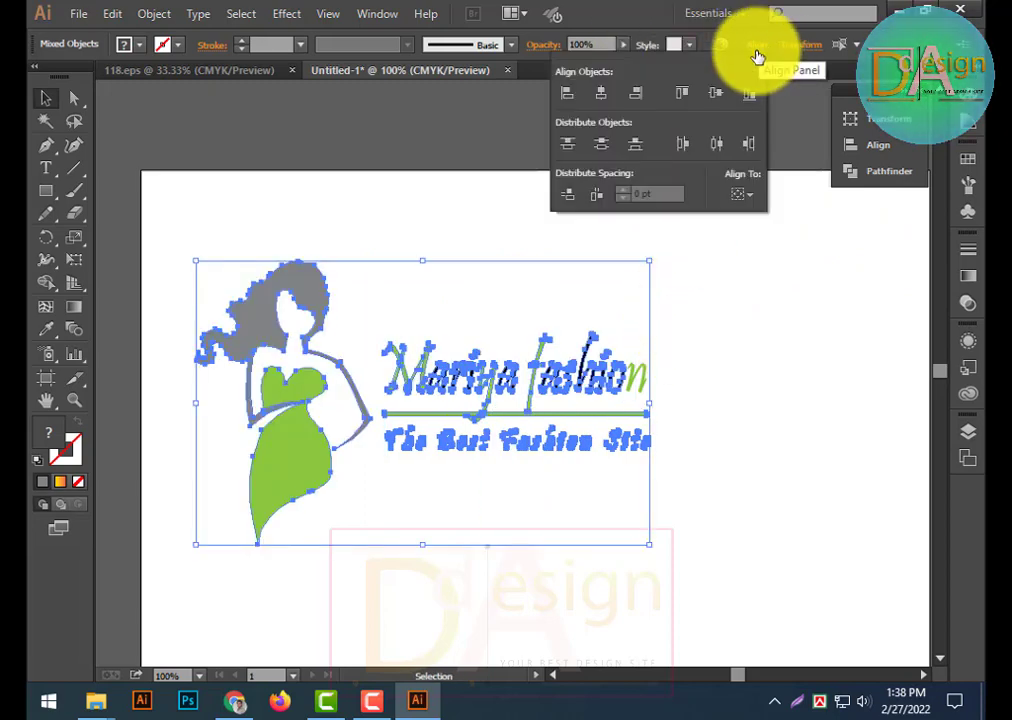
pyautogui.click(568, 93)
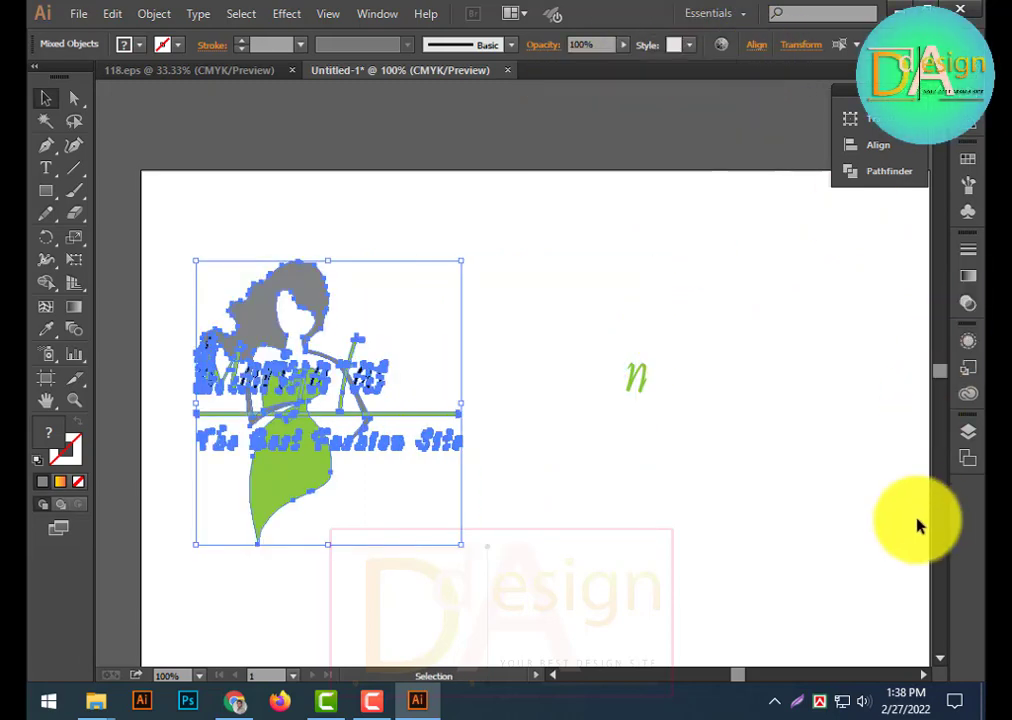
pyautogui.hotkey('ctrl', 'z')
pyautogui.click(847, 526)
# Group the whole "Mariya fashion" title with the divider line and the tagline
pyautogui.moveTo(383, 311); pyautogui.dragTo(678, 472)
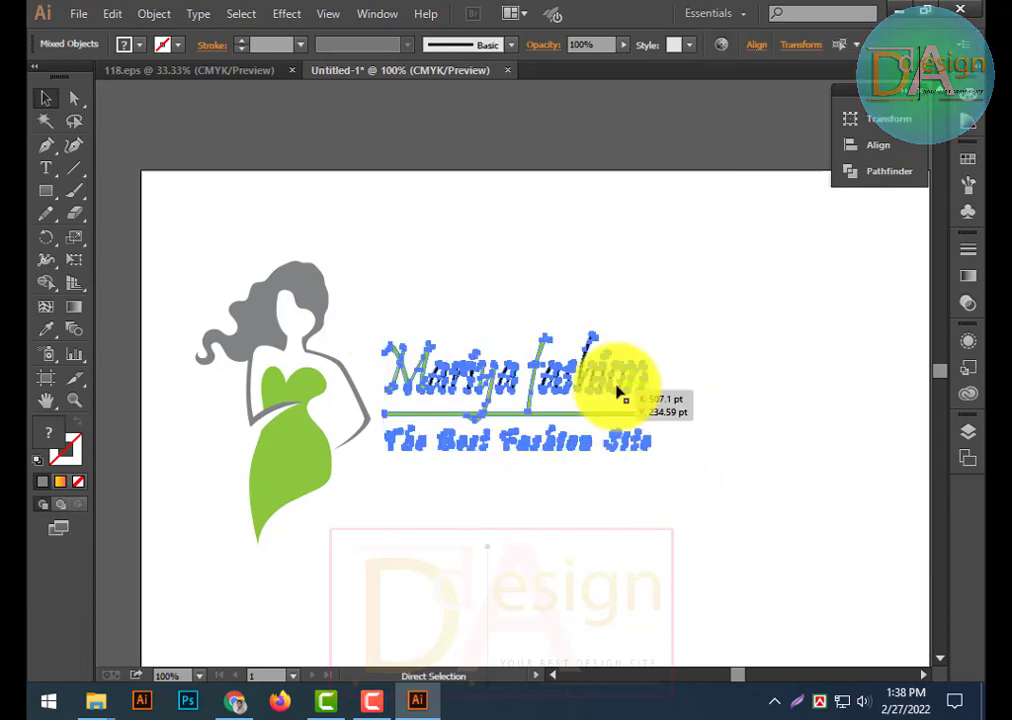
pyautogui.hotkey('ctrl', 'g')
pyautogui.click(628, 510)
pyautogui.click(463, 366)
pyautogui.click(615, 470)
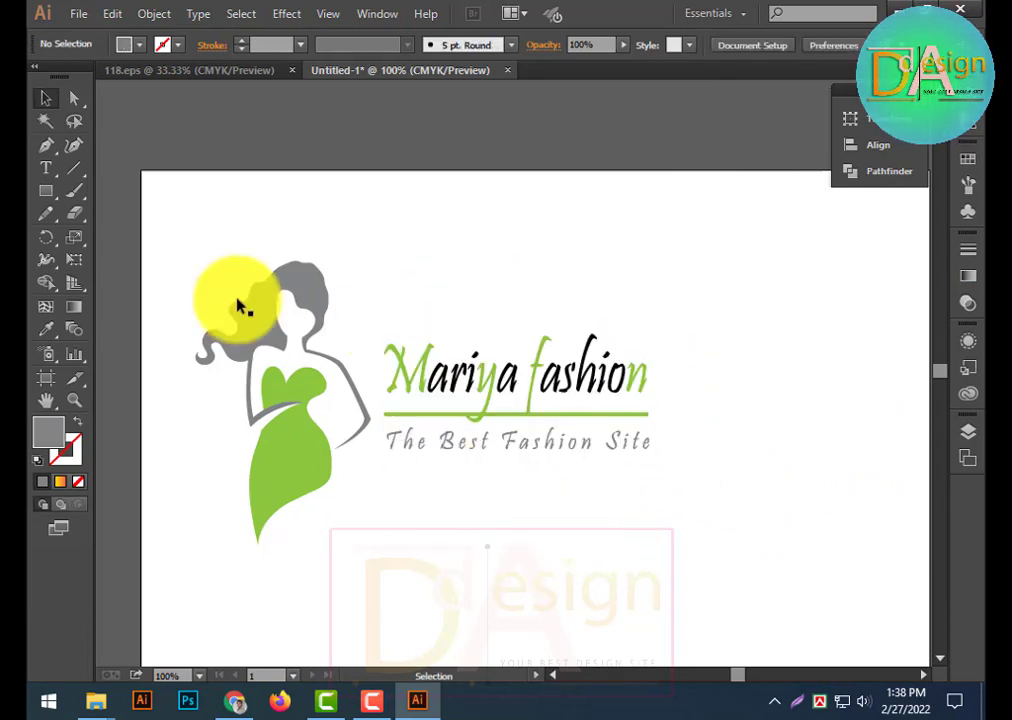
# Try aligning the woman and the text group to their right edges, and undo the alignment
pyautogui.moveTo(237, 305); pyautogui.dragTo(520, 497)
pyautogui.click(758, 46)
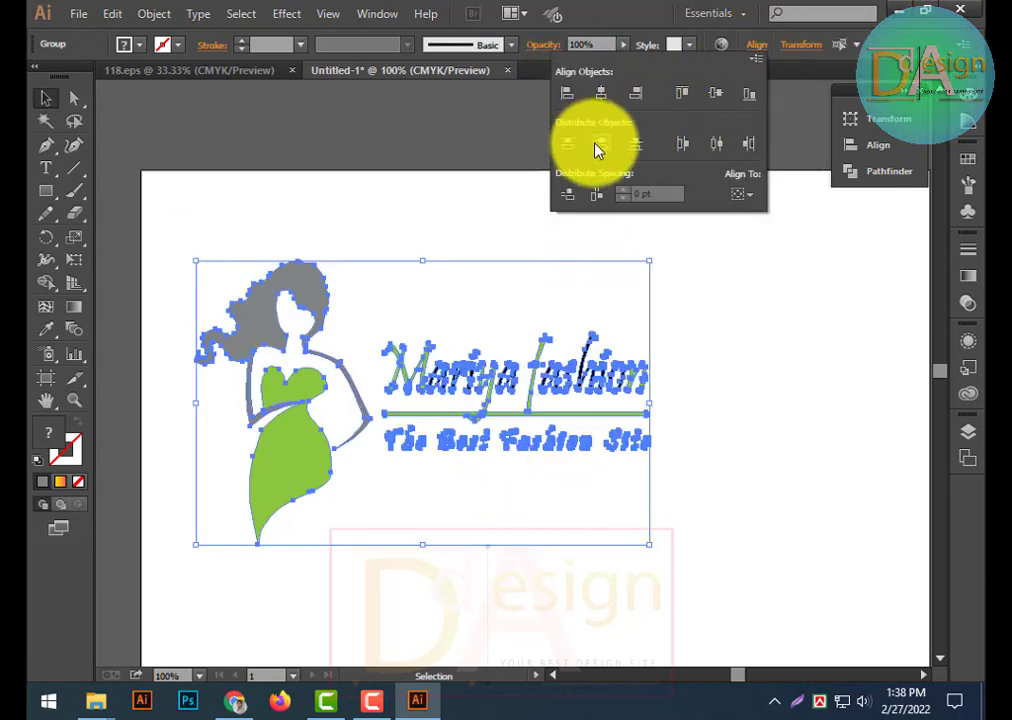
pyautogui.click(640, 103)
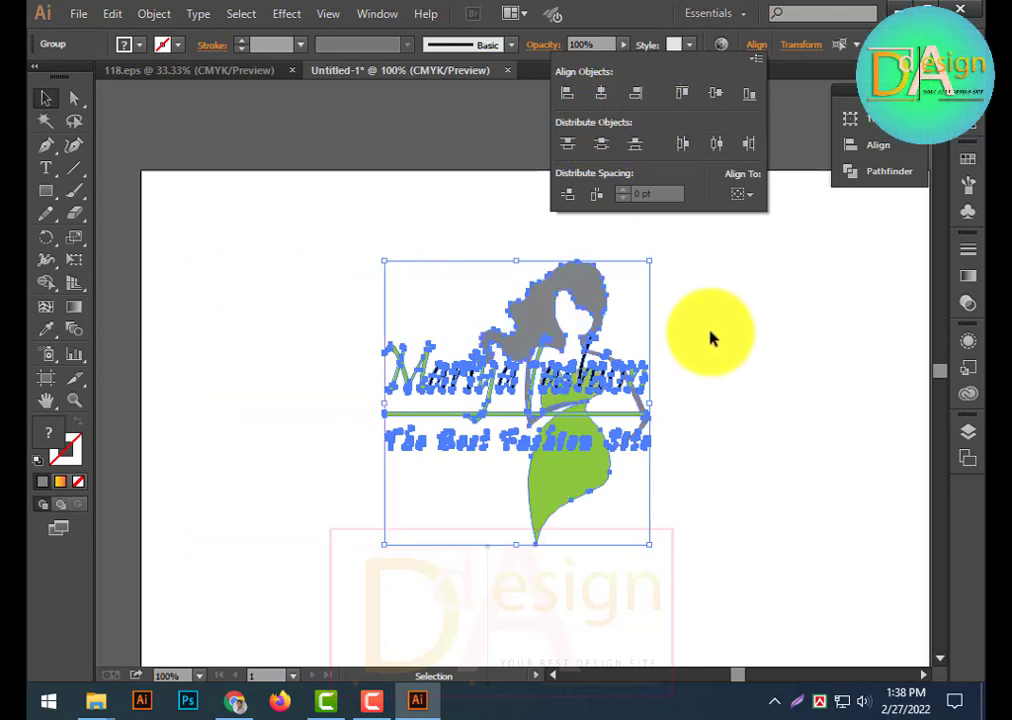
pyautogui.hotkey('ctrl', 'z')
pyautogui.click(724, 488)
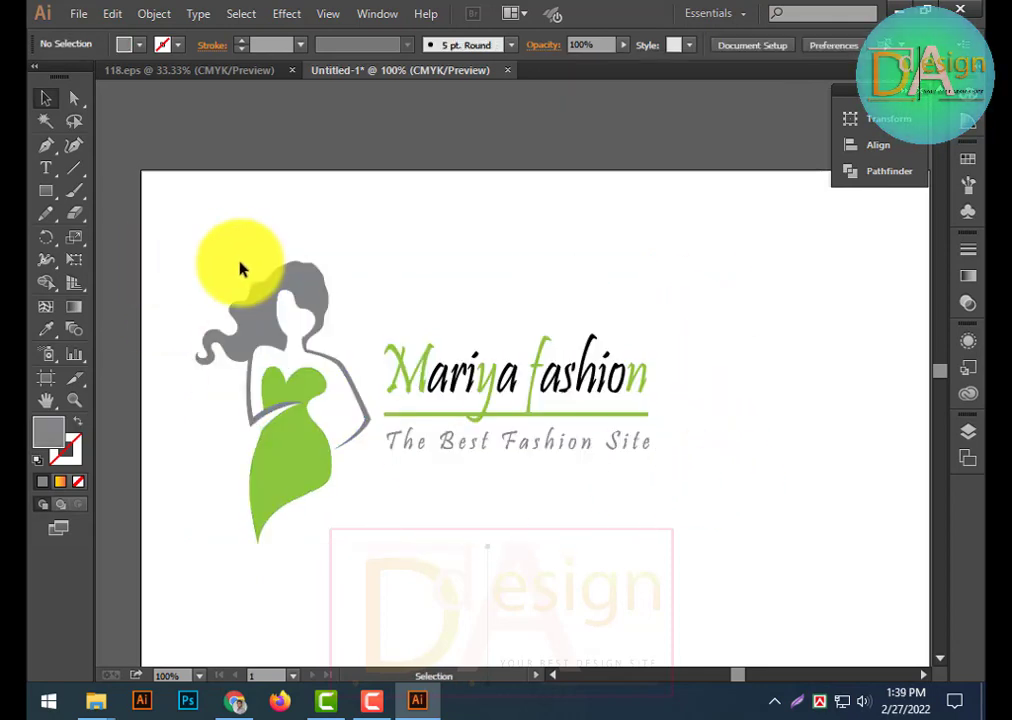
# Group the woman illustration with the text group into one logo
pyautogui.moveTo(240, 268); pyautogui.dragTo(580, 544)
pyautogui.rightClick(525, 390)
pyautogui.click(570, 477)
pyautogui.click(782, 481)
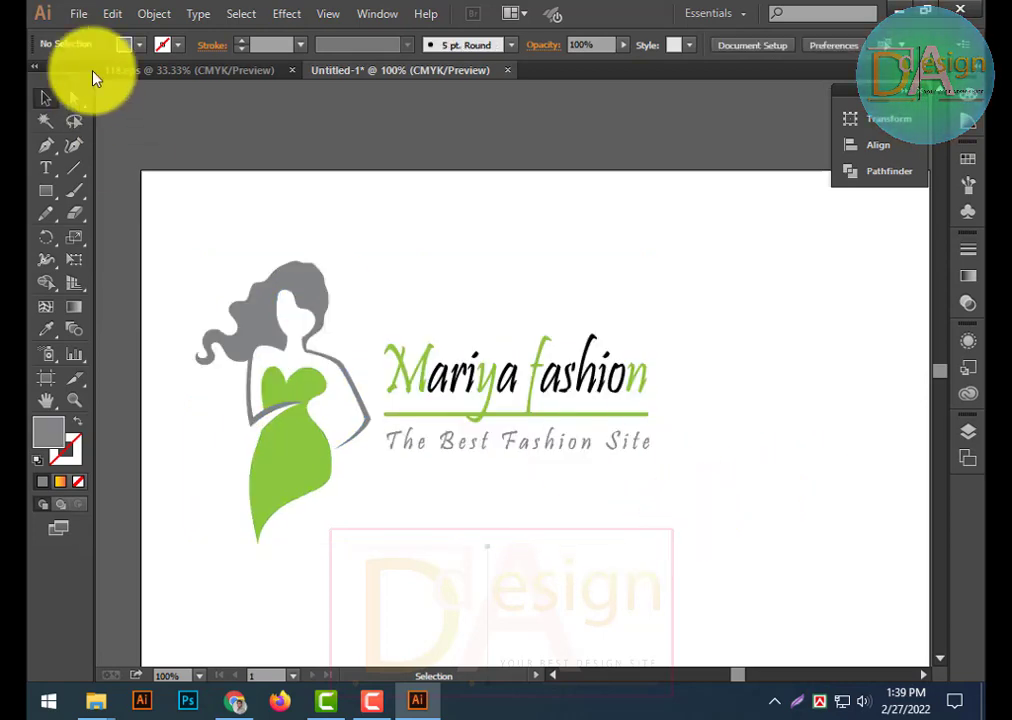
# Save the logo as the Adobe Illustrator file Untitled-1 in a new folder named FASHION DESIGN inside Logo Design
pyautogui.click(80, 18)
pyautogui.click(81, 153)
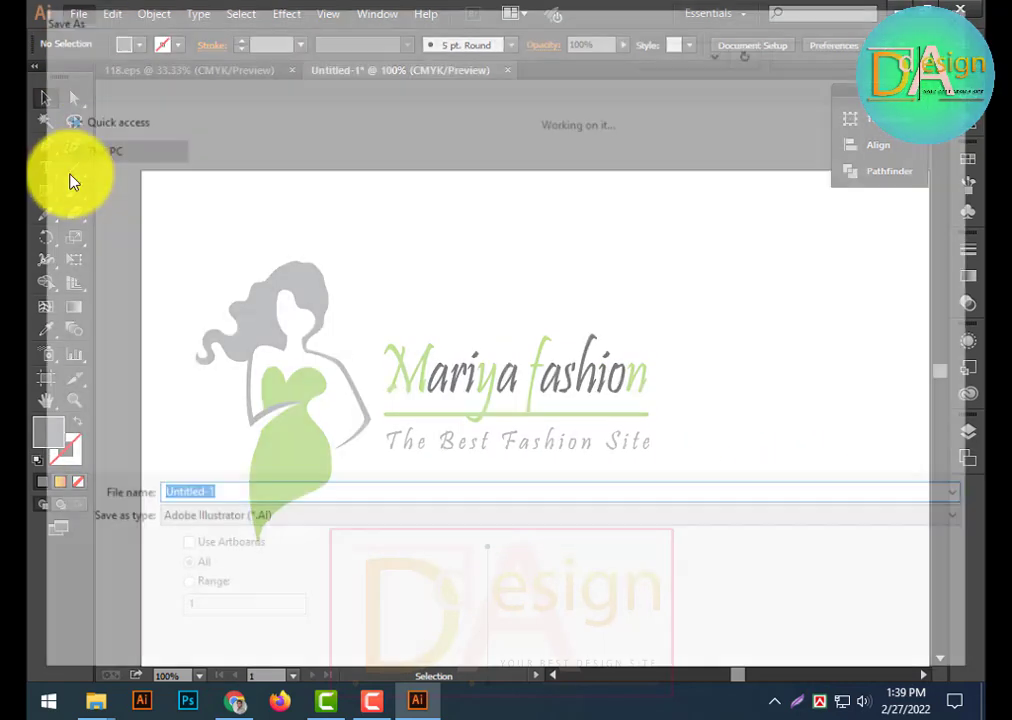
pyautogui.click(145, 84)
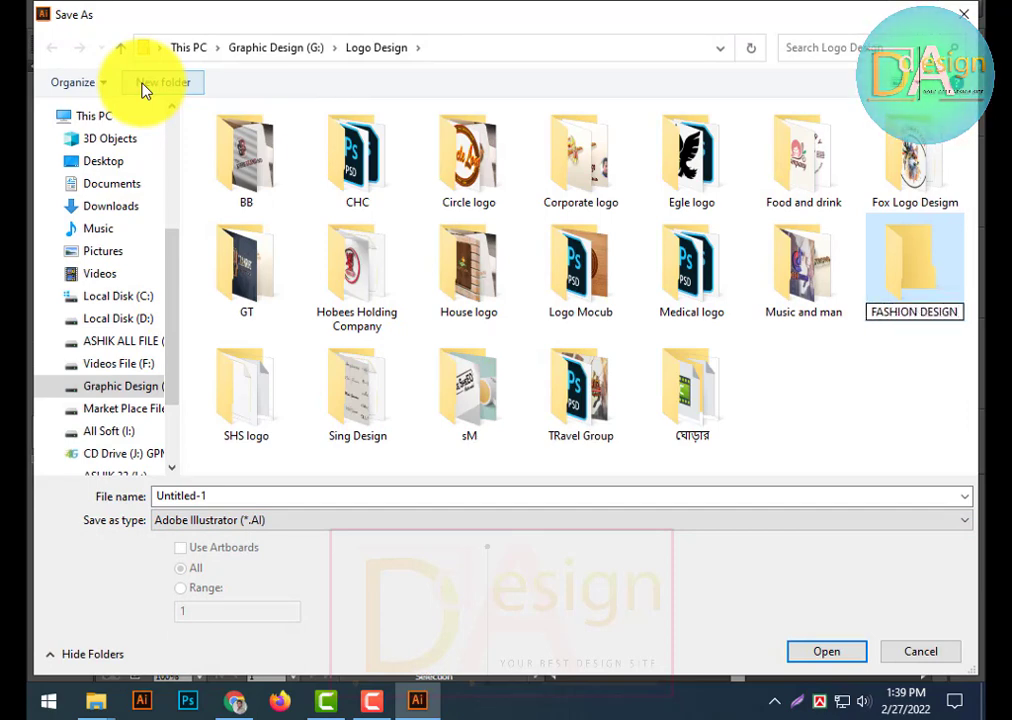
pyautogui.press('Return')
pyautogui.press('Return')
pyautogui.click(830, 652)
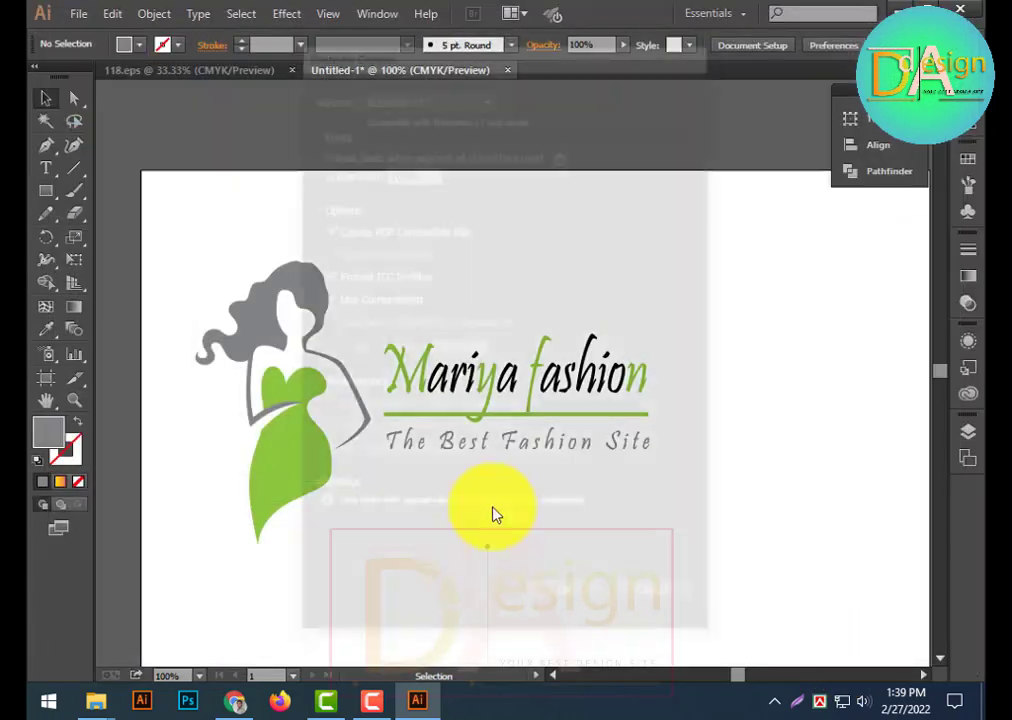
pyautogui.click(570, 598)
# Export the logo as a PNG to the FASHION DESIGN folder at High (300 ppi) with a transparent background
pyautogui.click(78, 13)
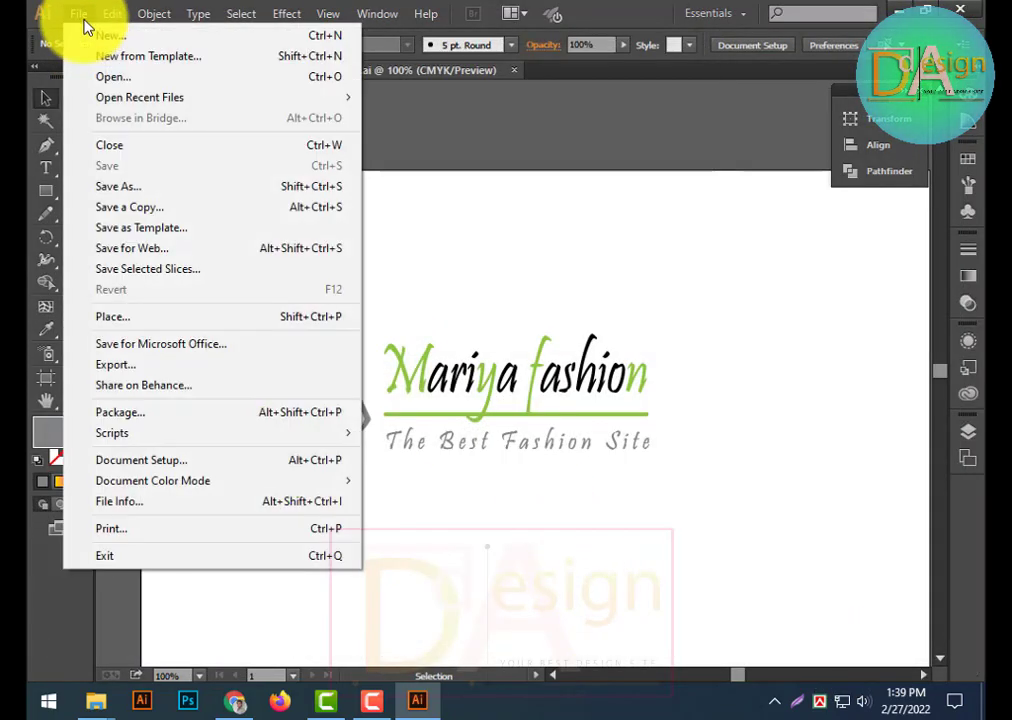
pyautogui.click(117, 366)
pyautogui.click(375, 519)
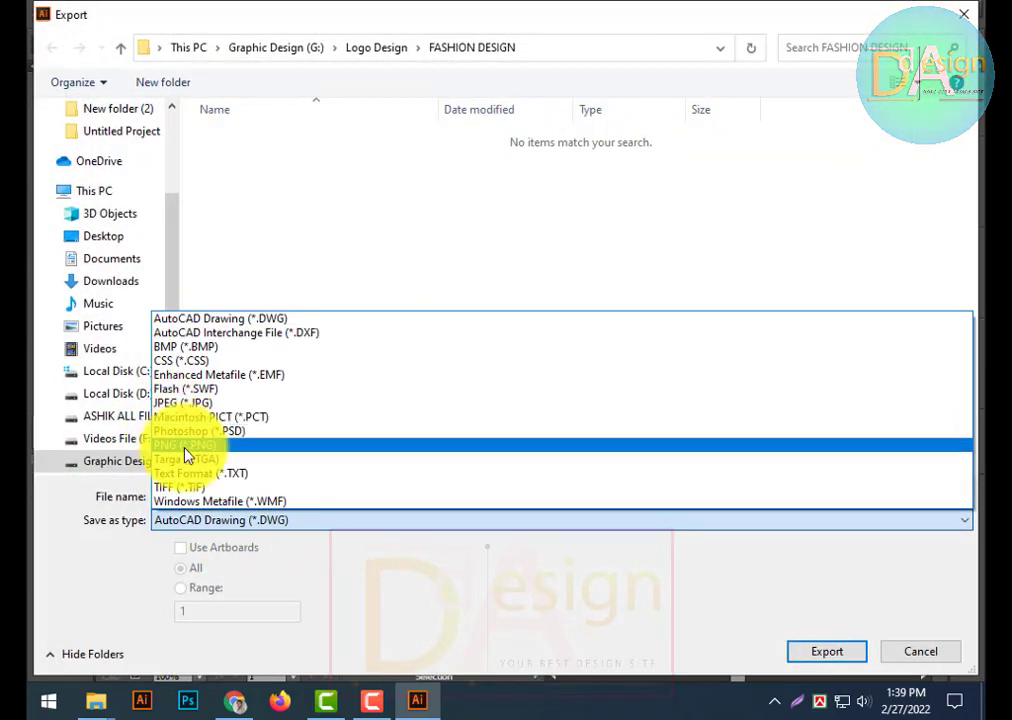
pyautogui.click(185, 444)
pyautogui.click(810, 652)
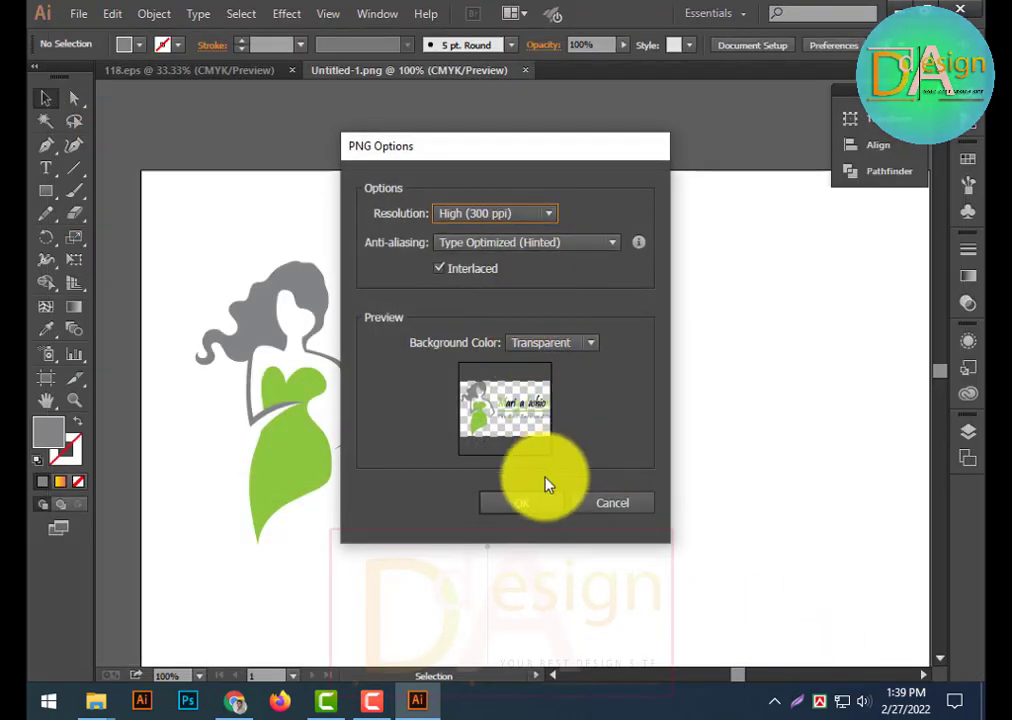
pyautogui.click(521, 502)
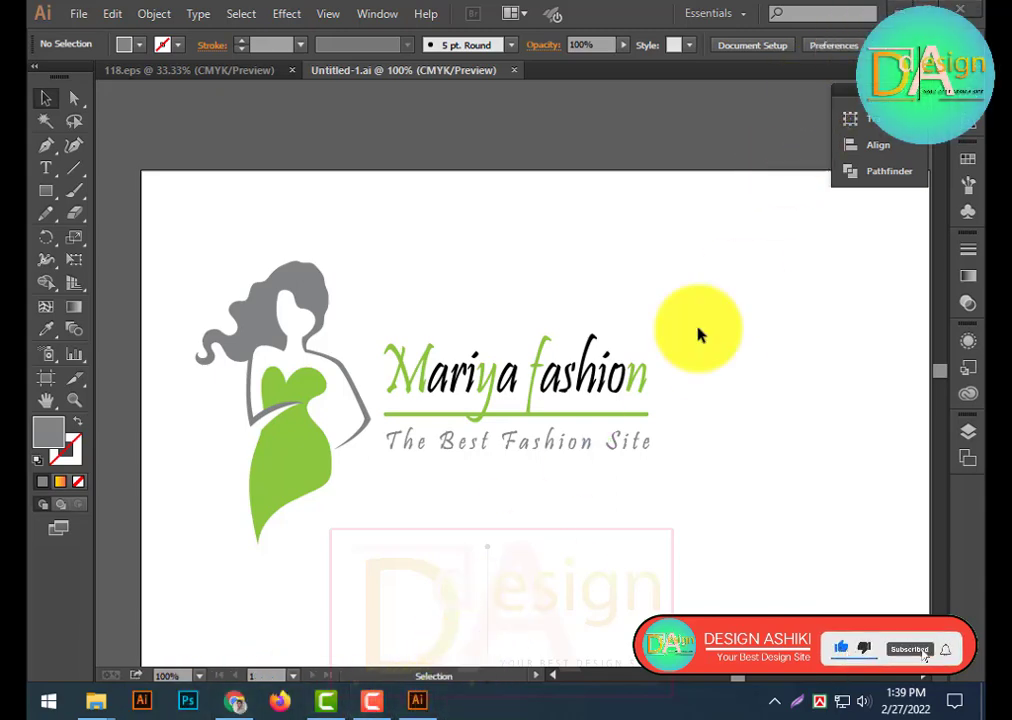
pyautogui.click(908, 8)
pyautogui.moveTo(410, 708)
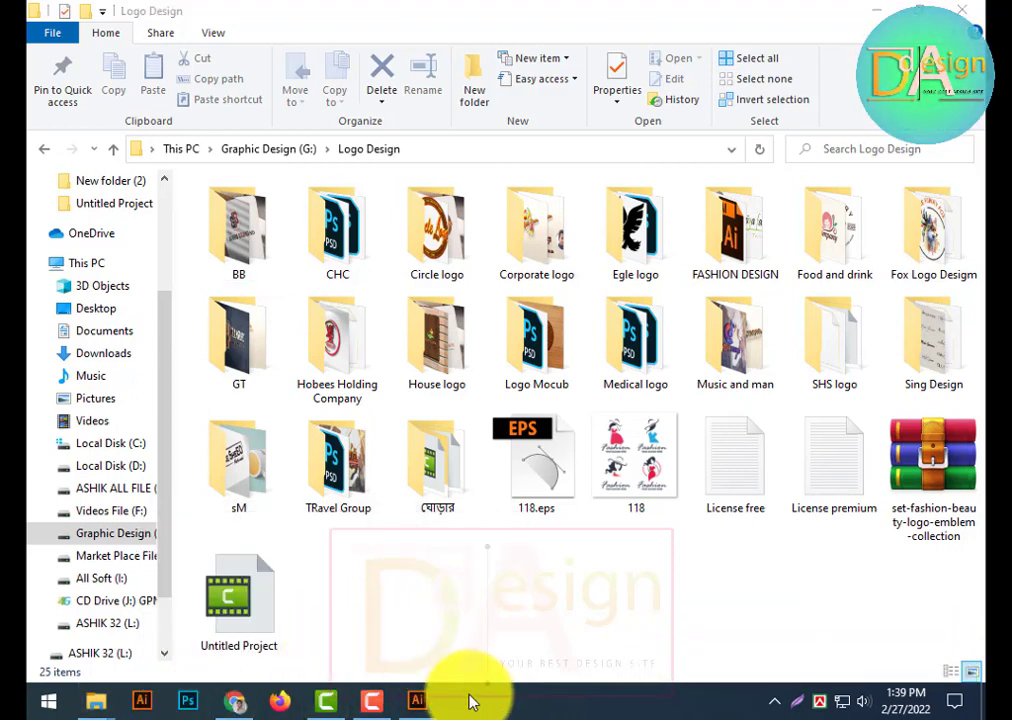
pyautogui.click(876, 10)
pyautogui.rightClick(494, 182)
pyautogui.click(532, 229)
pyautogui.rightClick(463, 183)
pyautogui.click(501, 228)
pyautogui.rightClick(453, 185)
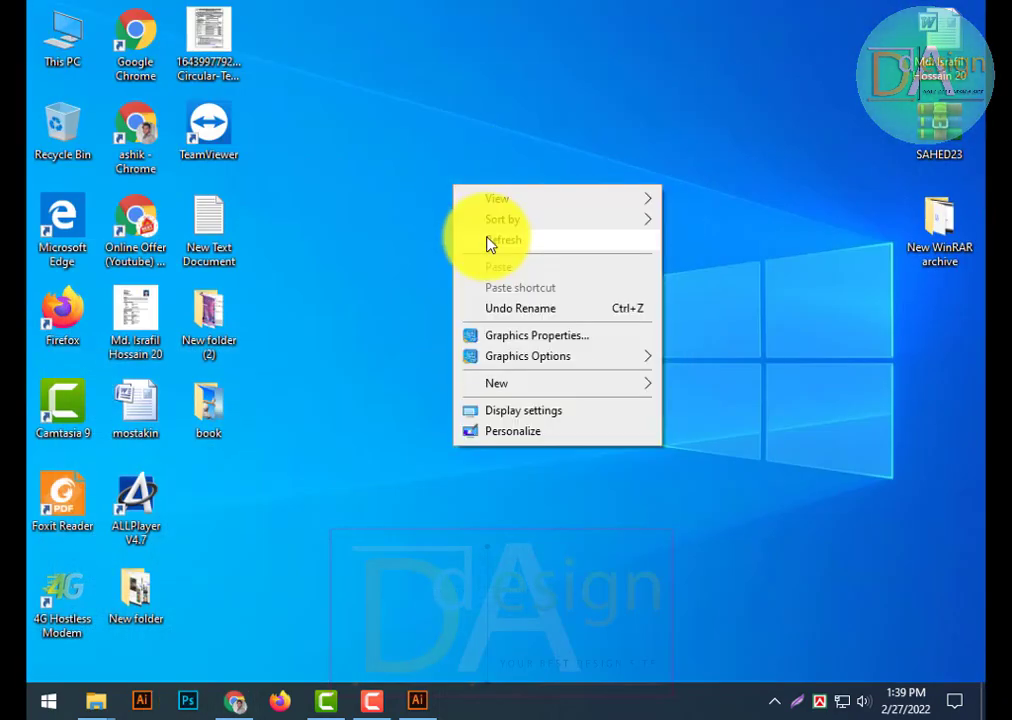
pyautogui.click(486, 236)
pyautogui.rightClick(446, 166)
pyautogui.click(500, 231)
pyautogui.rightClick(457, 145)
pyautogui.click(532, 210)
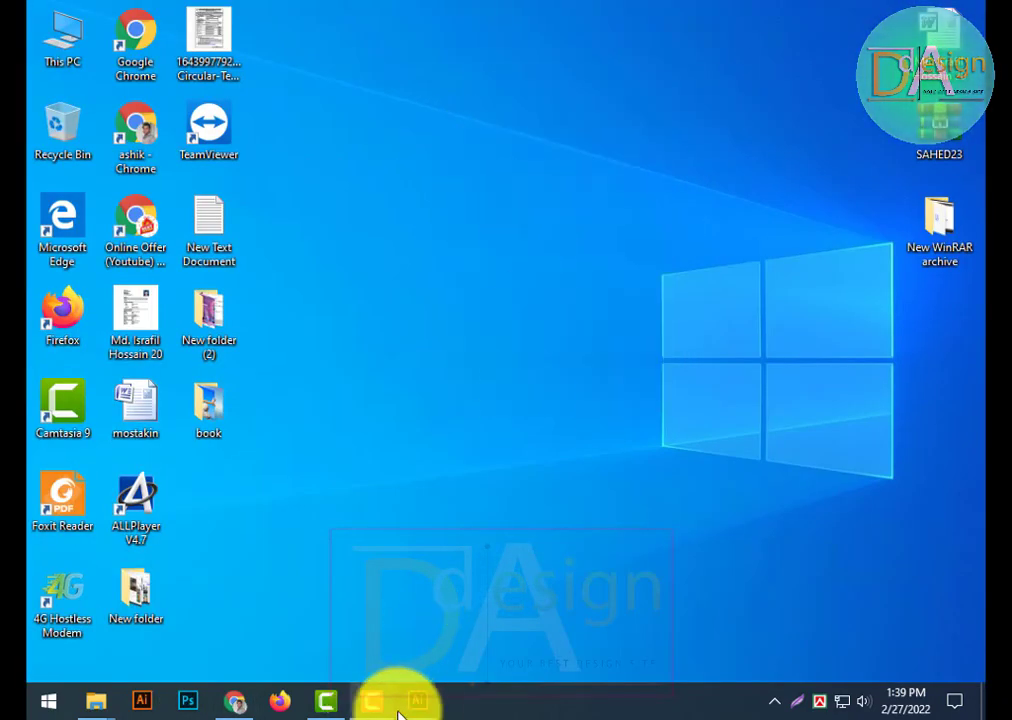
pyautogui.click(372, 702)
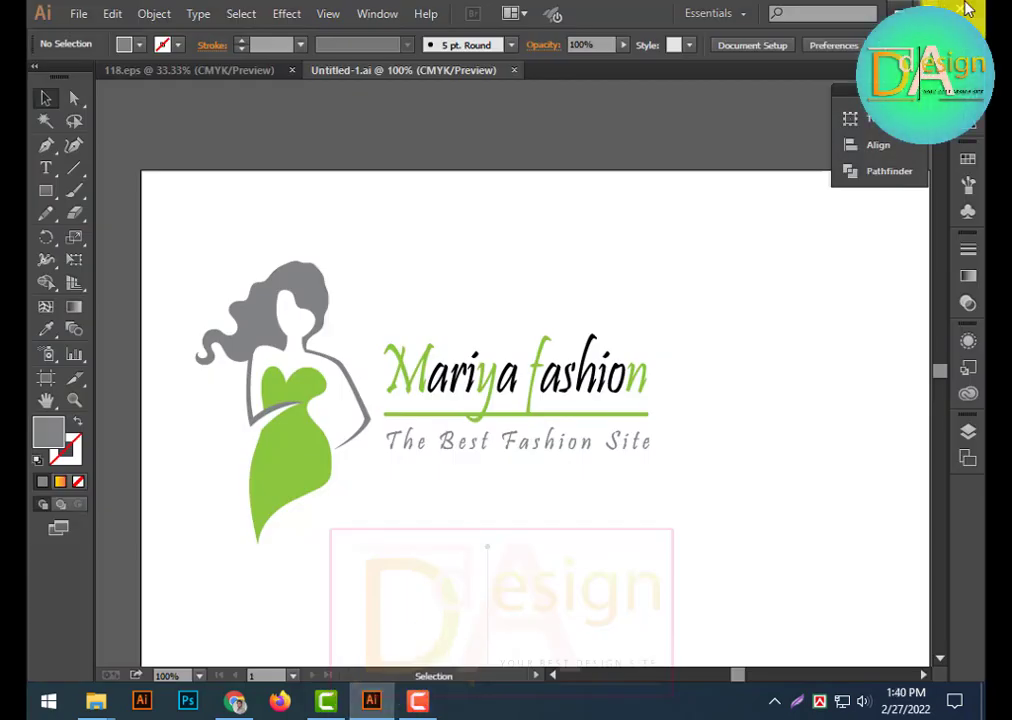
pyautogui.click(905, 12)
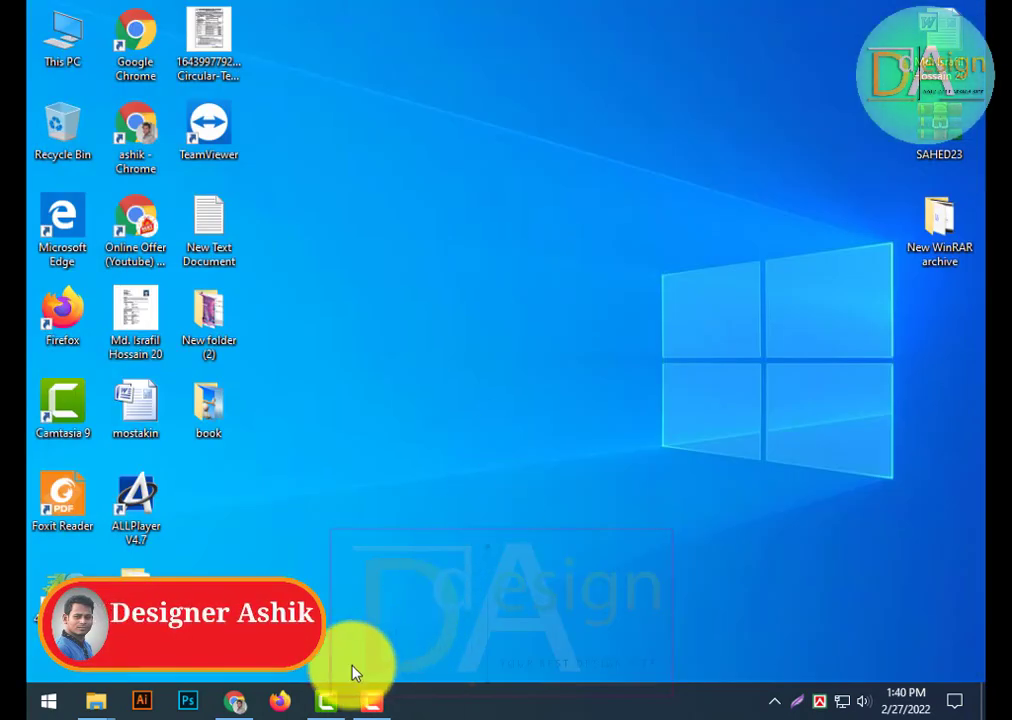
pyautogui.rightClick(592, 163)
pyautogui.click(668, 212)
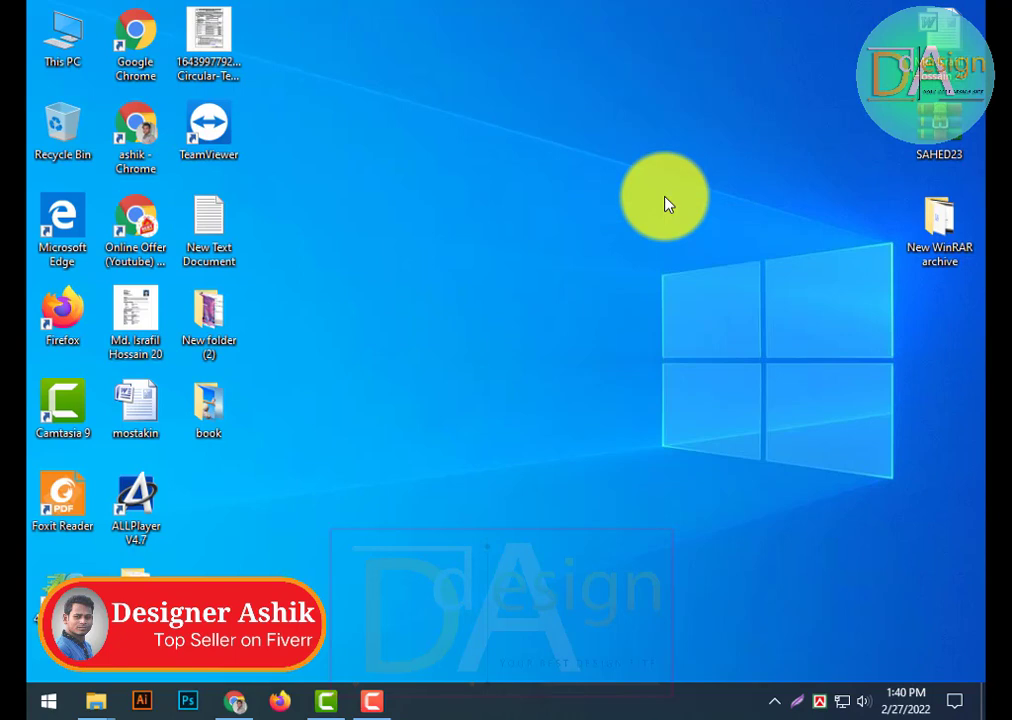
# Launch Photoshop, dismiss the startup notice, and browse for a file to open in the Logo Mocub folder inside Logo Design
pyautogui.click(187, 703)
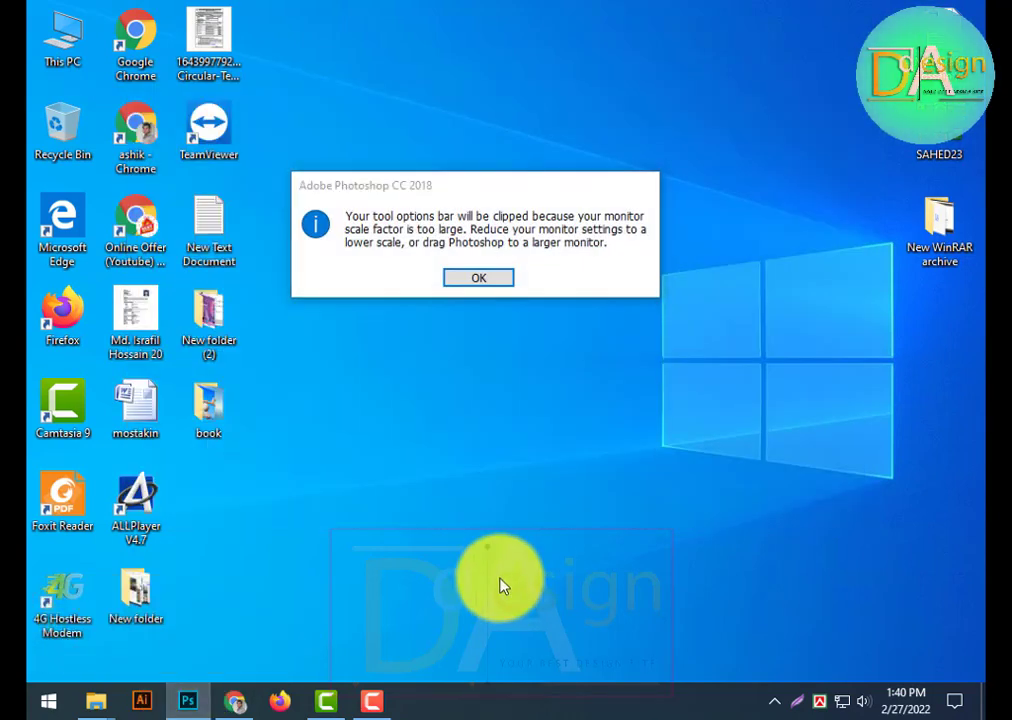
pyautogui.click(480, 281)
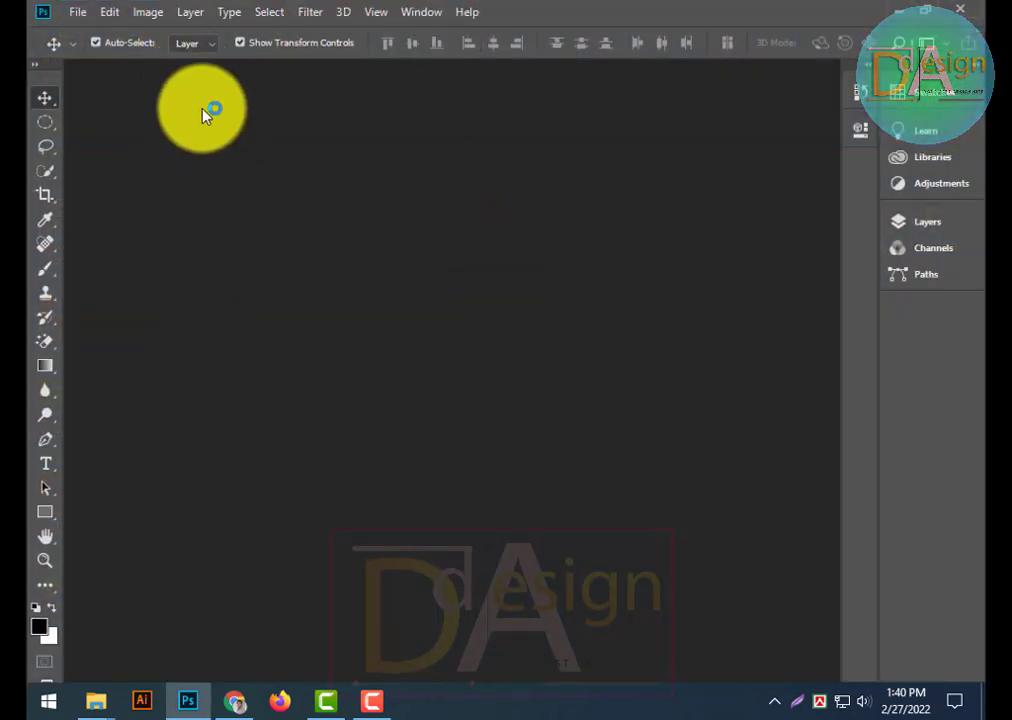
pyautogui.click(77, 11)
pyautogui.click(128, 52)
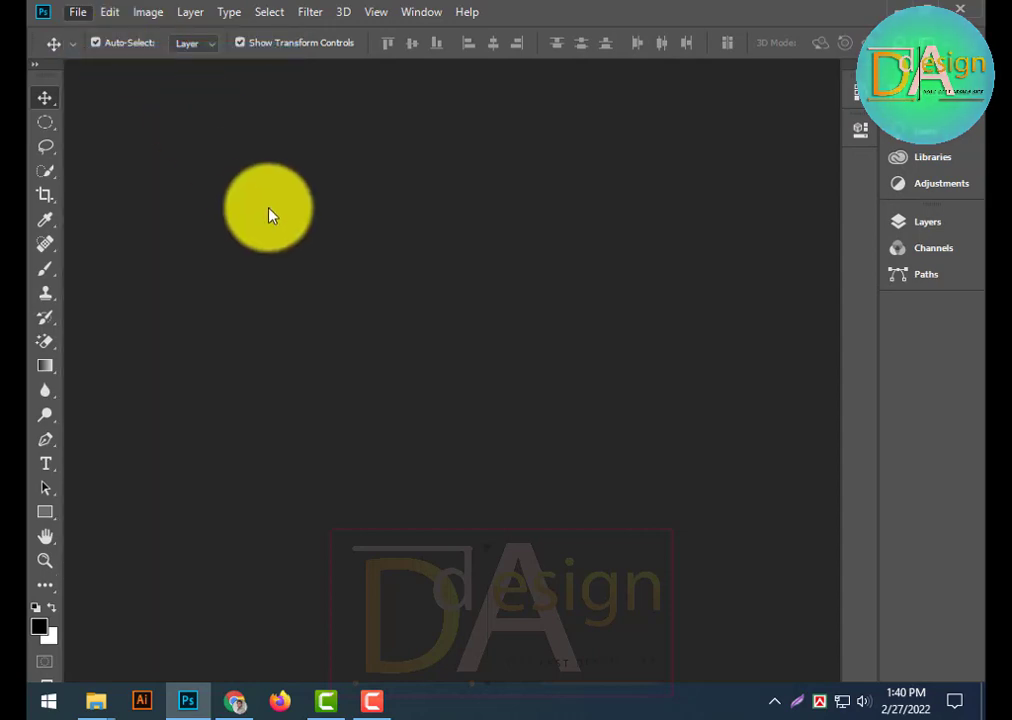
pyautogui.click(278, 47)
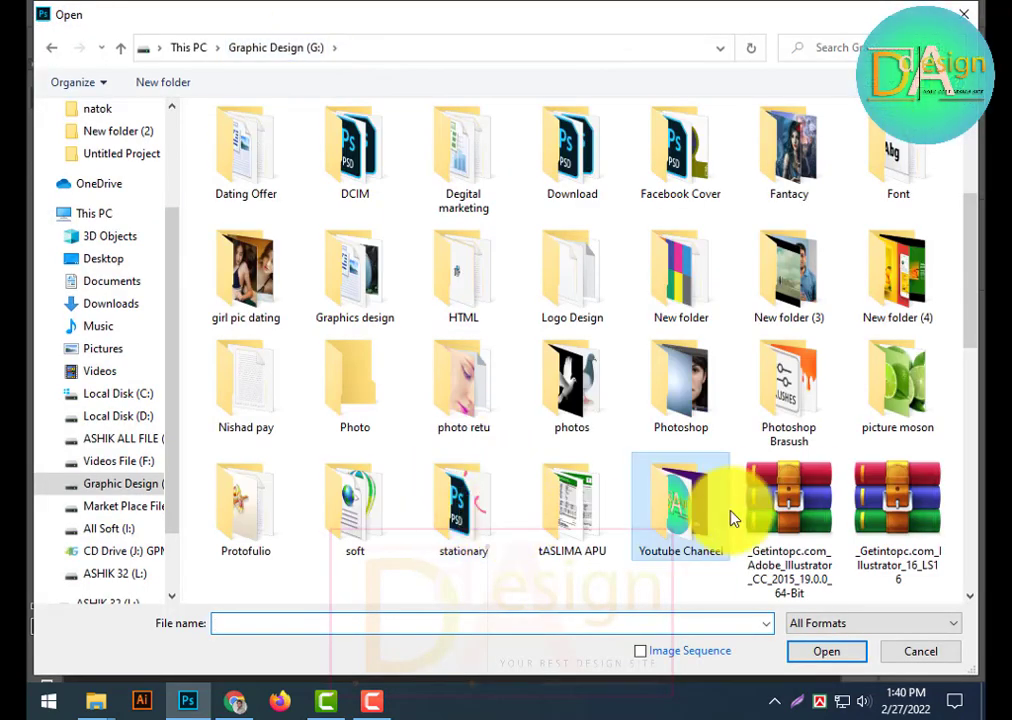
pyautogui.click(572, 287)
pyautogui.doubleClick(570, 287)
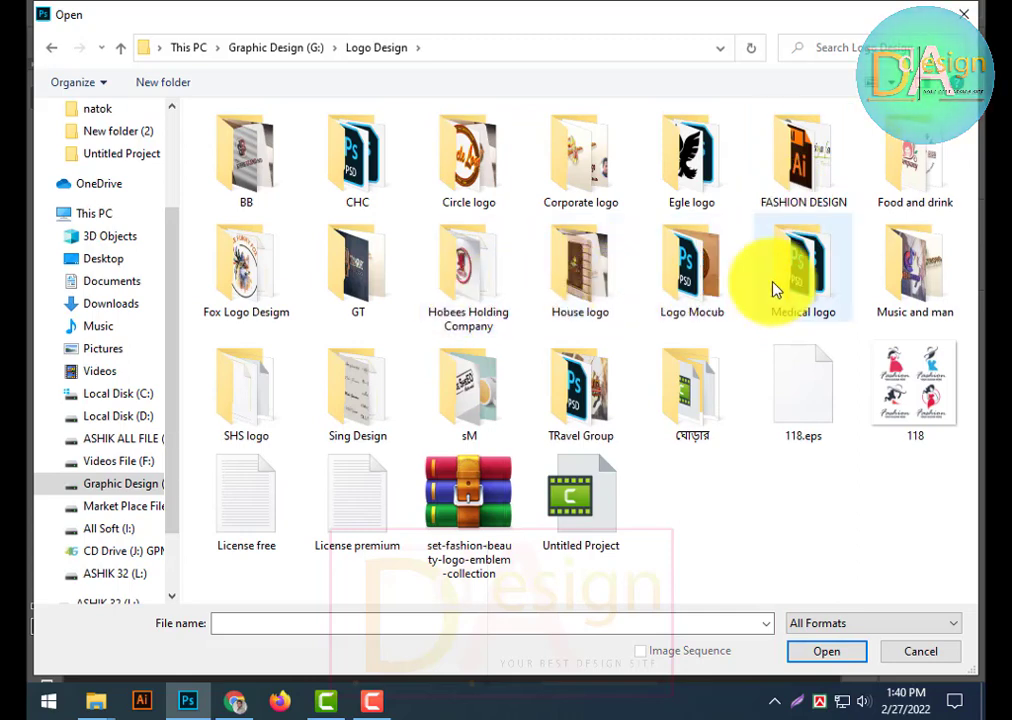
pyautogui.doubleClick(700, 265)
# Display the mockup files as large thumbnails and open the 3D Logo Mockup PSD
pyautogui.click(888, 83)
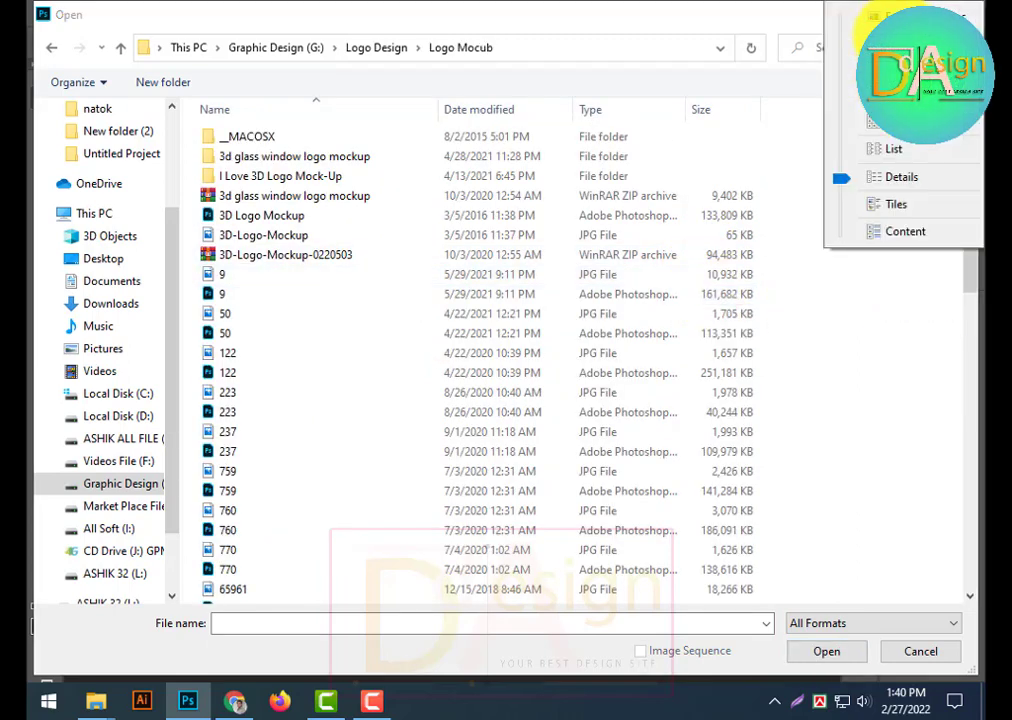
pyautogui.click(900, 62)
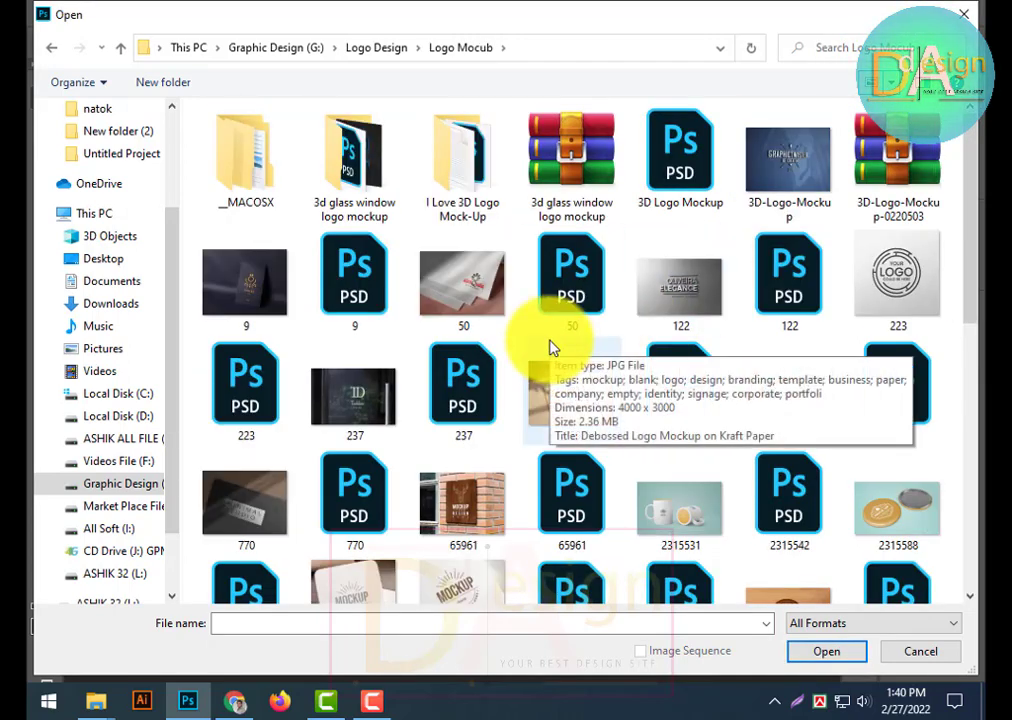
pyautogui.scroll(-3, 598, 463)
pyautogui.scroll(-4, 598, 463)
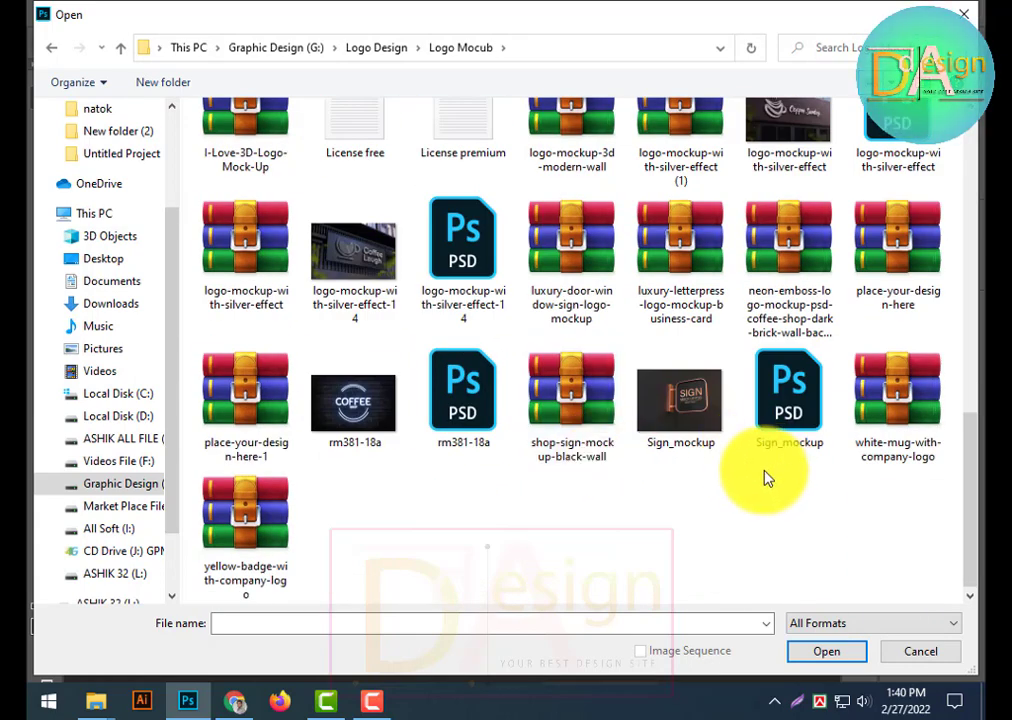
pyautogui.scroll(5, 697, 478)
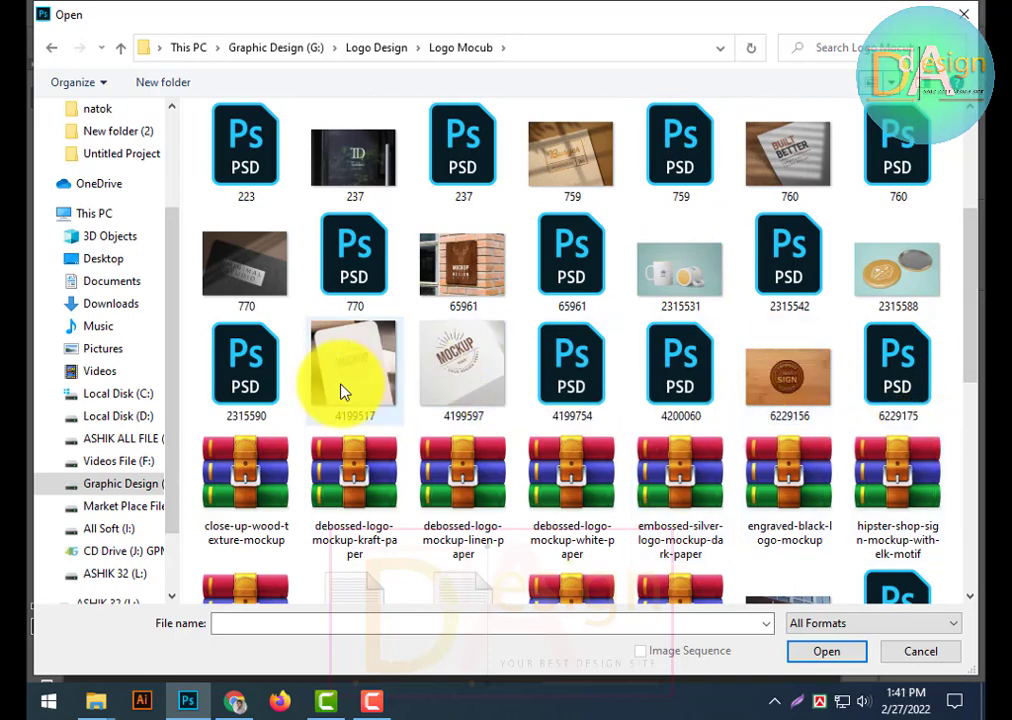
pyautogui.scroll(2, 420, 382)
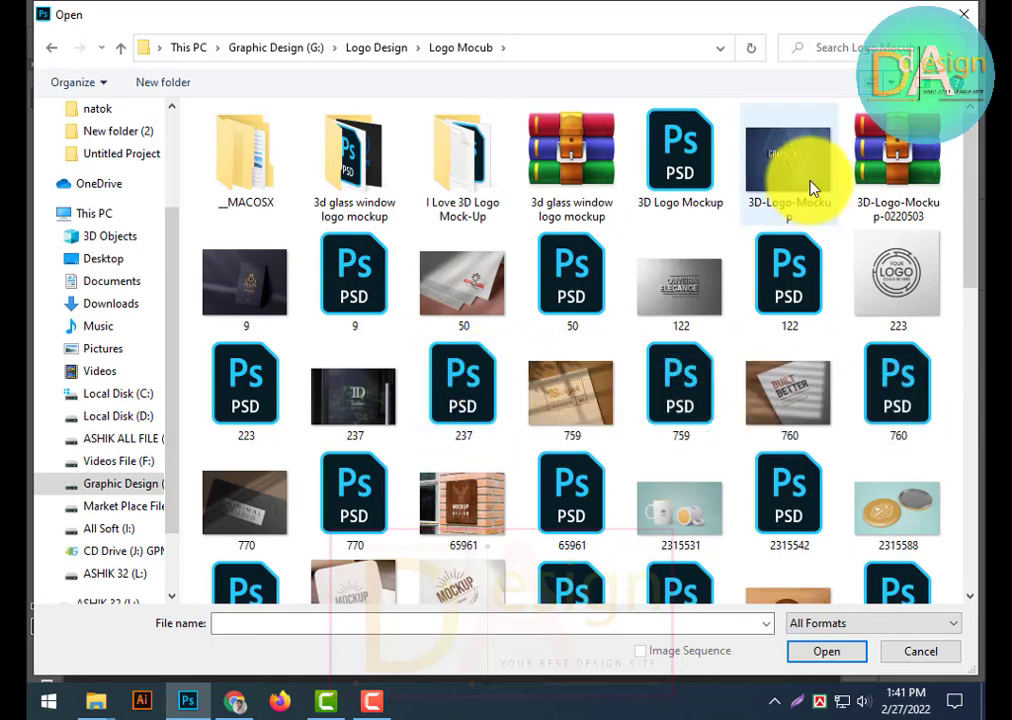
pyautogui.doubleClick(679, 158)
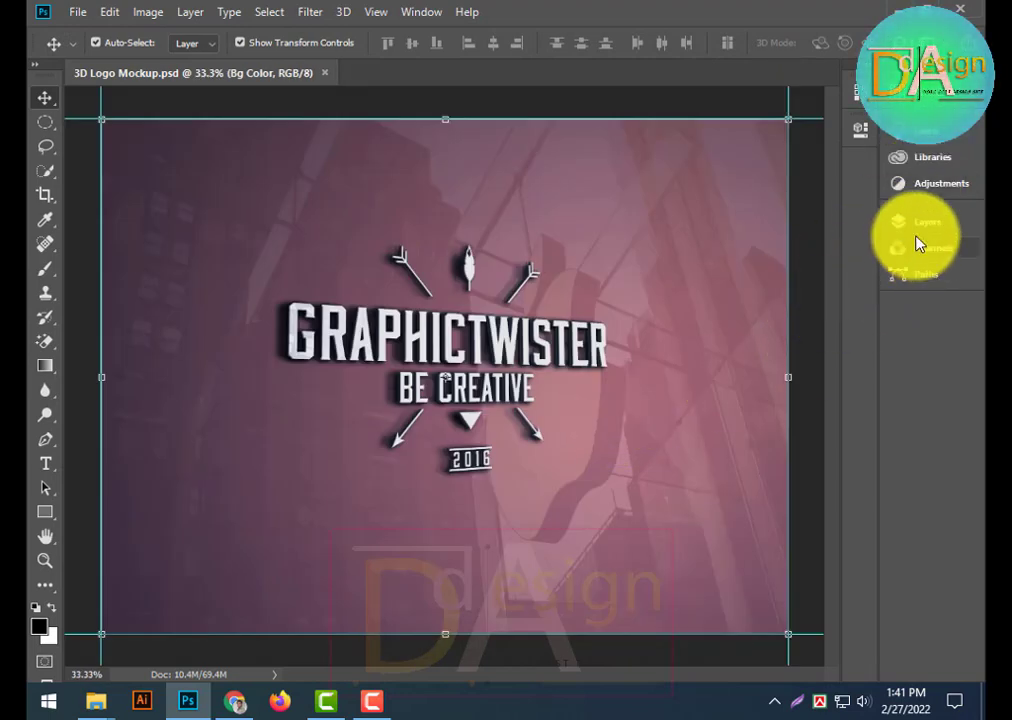
# Hide the Bg Color layer, and check the Background Photo layer by switching it off and on
pyautogui.click(922, 222)
pyautogui.scroll(-5, 741, 355)
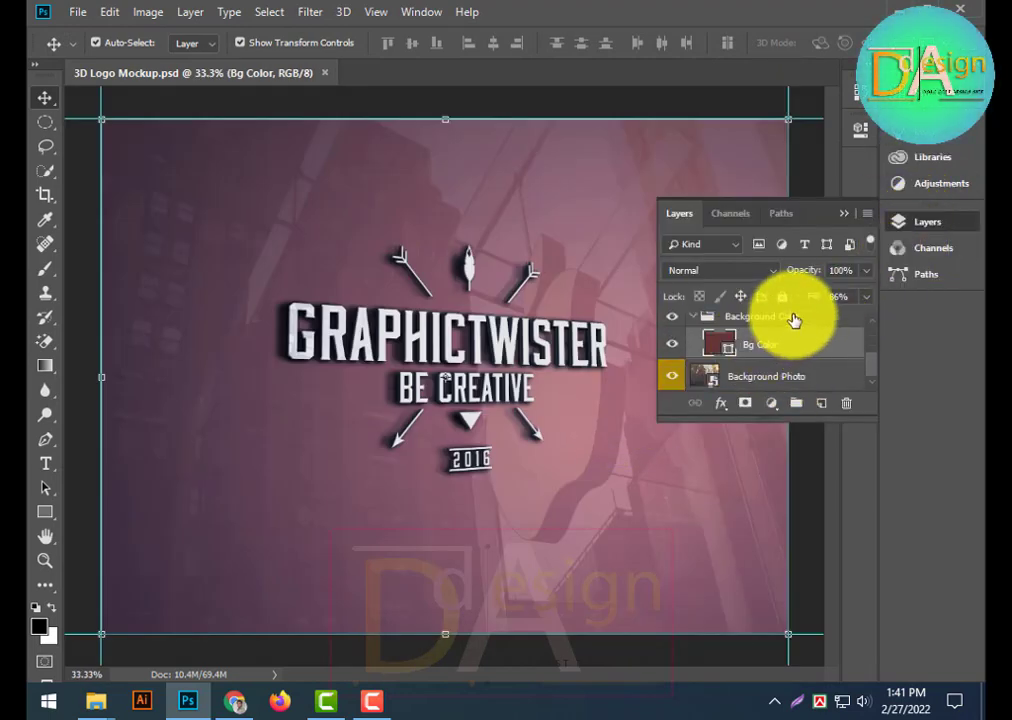
pyautogui.click(672, 344)
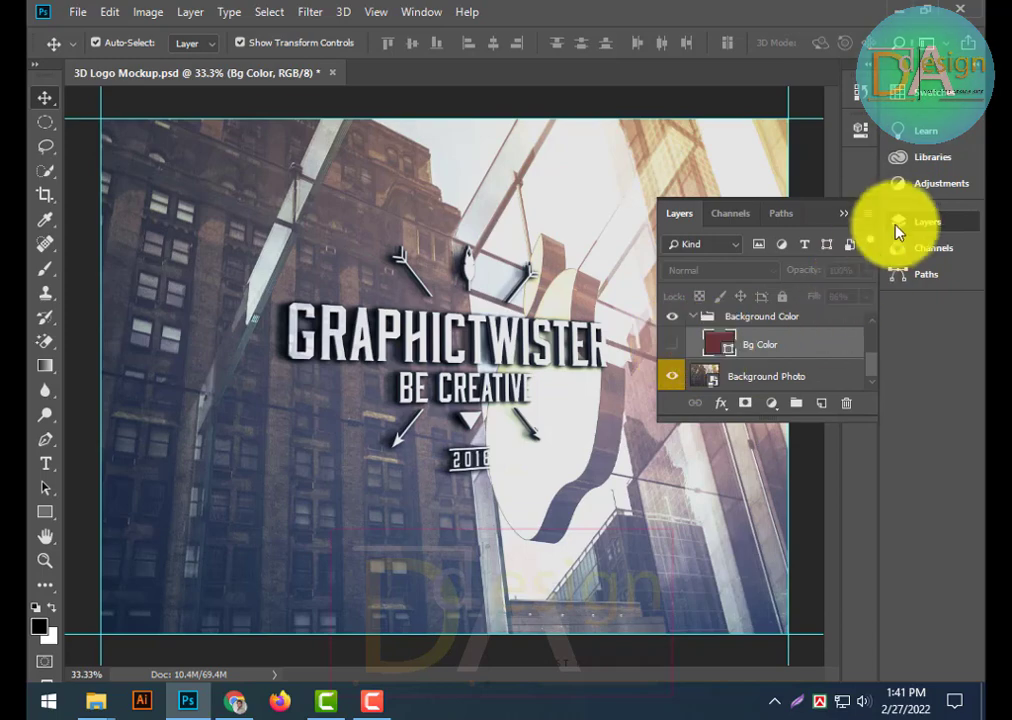
pyautogui.click(673, 377)
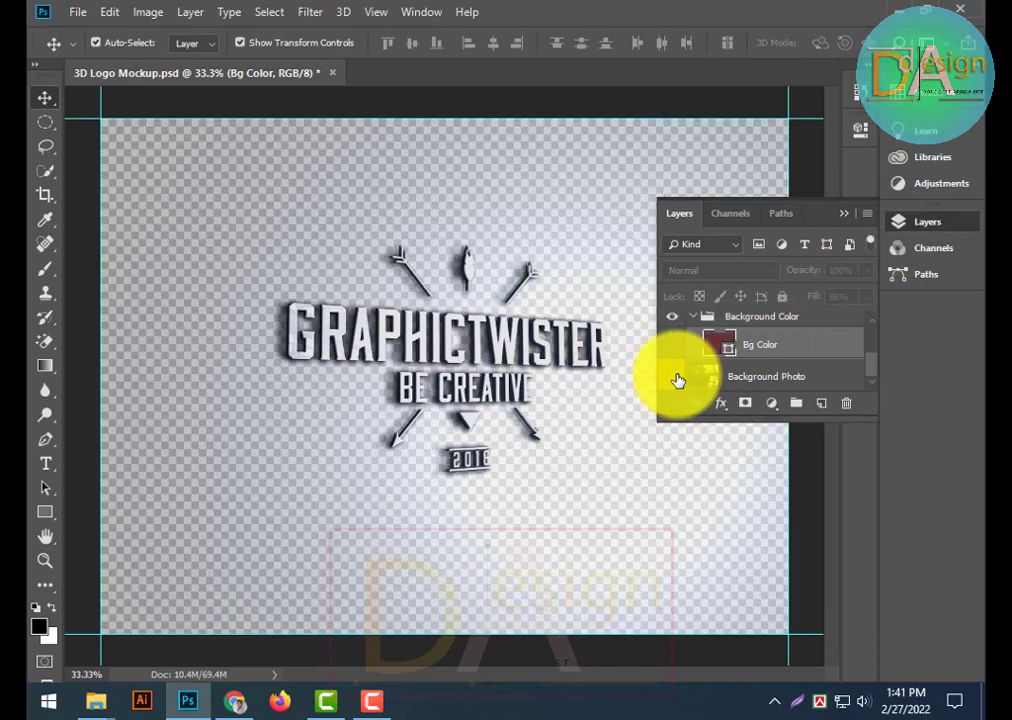
pyautogui.click(673, 377)
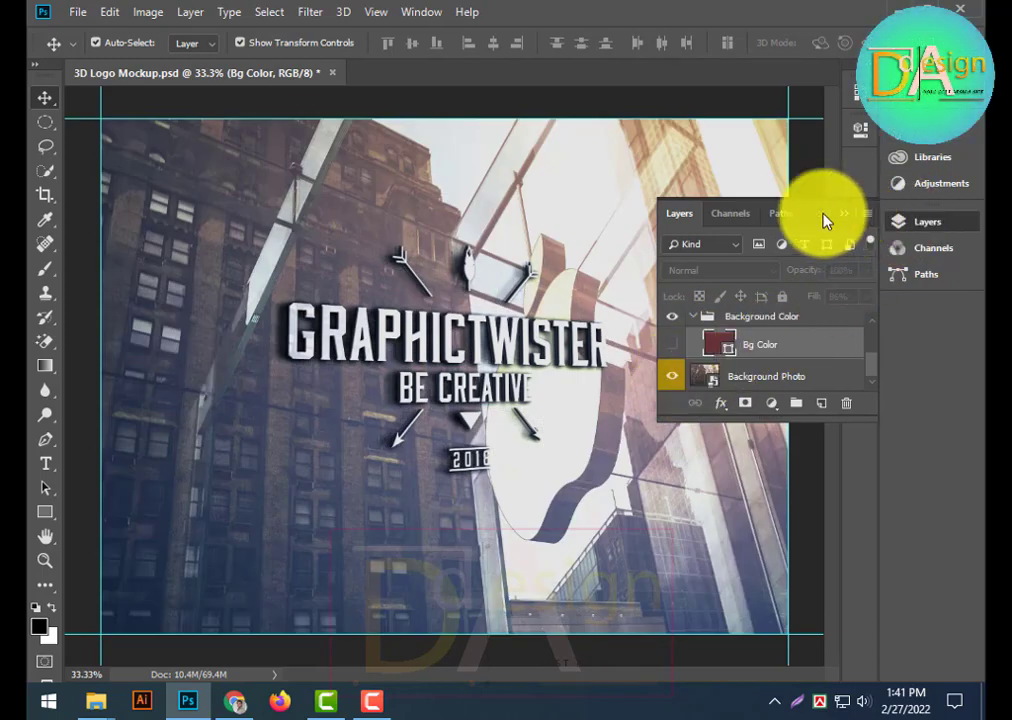
# Undock and lengthen the layer list, and check the Effects group by hiding and showing it
pyautogui.moveTo(827, 219); pyautogui.dragTo(921, 323)
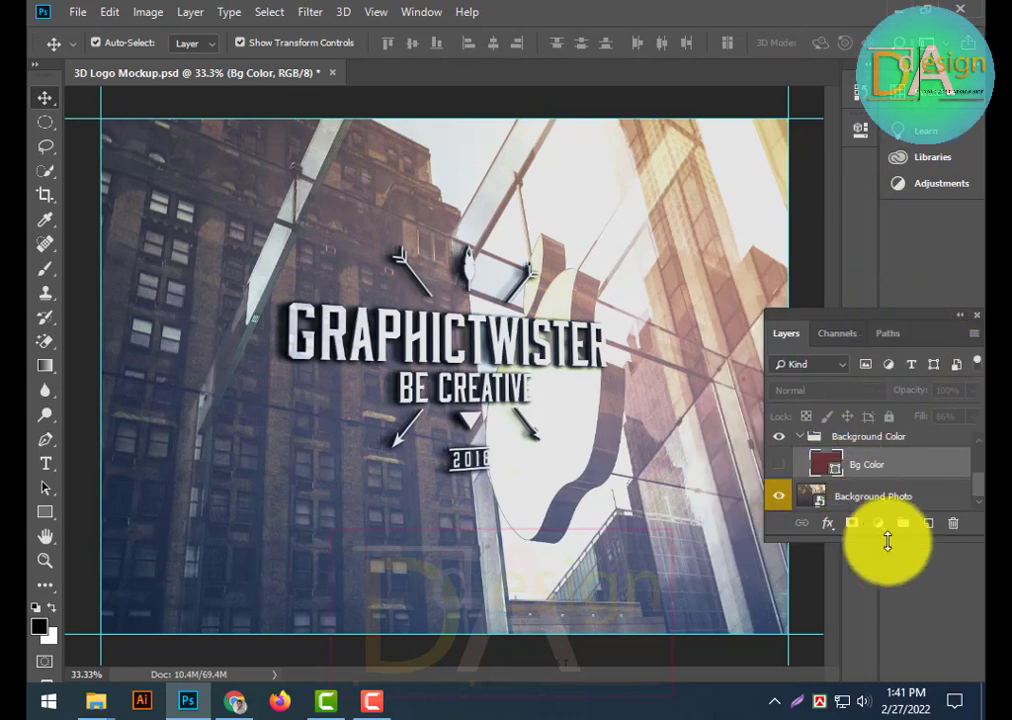
pyautogui.moveTo(888, 542); pyautogui.dragTo(903, 612)
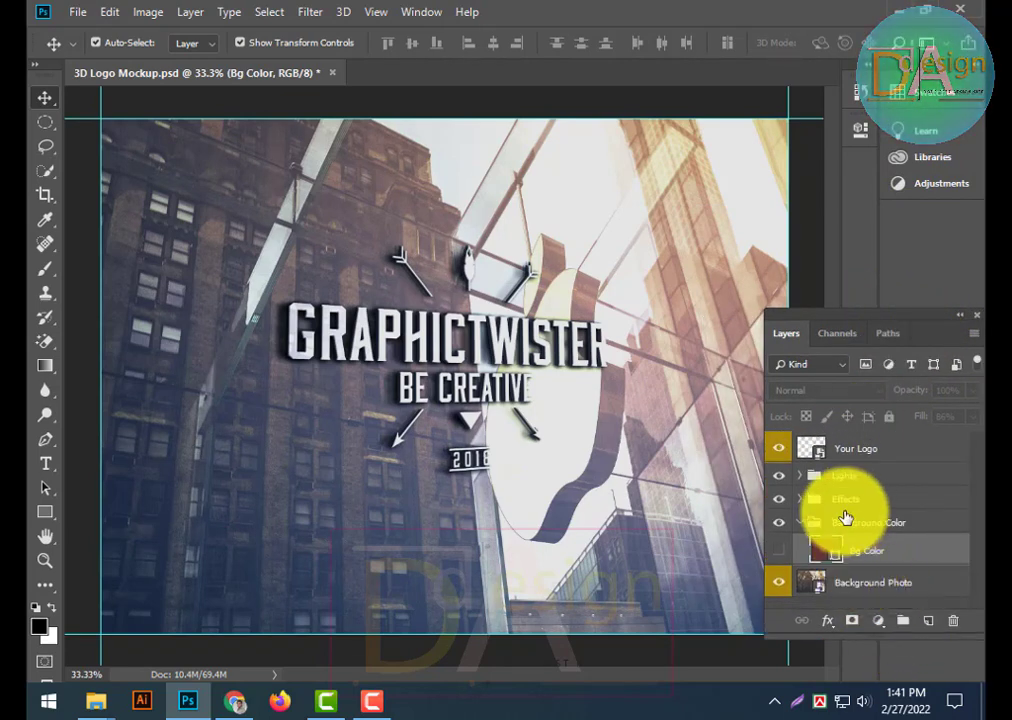
pyautogui.click(784, 503)
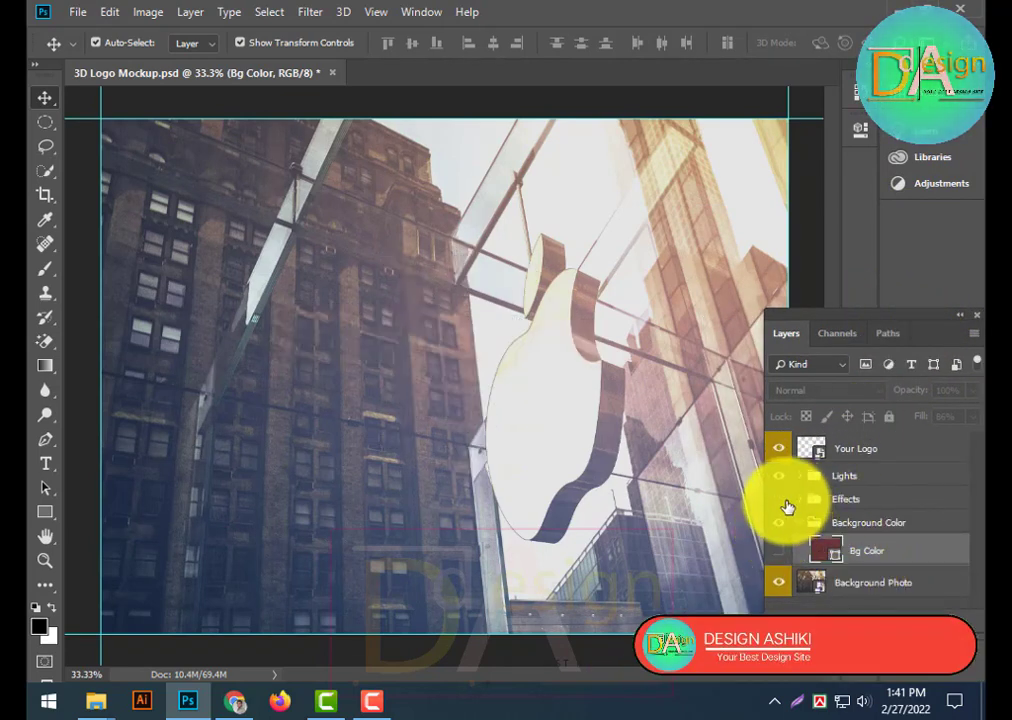
pyautogui.click(786, 505)
# Select the Your Logo layer and open the Untitled-1 PNG from the FASHION DESIGN folder inside Logo Design
pyautogui.click(810, 450)
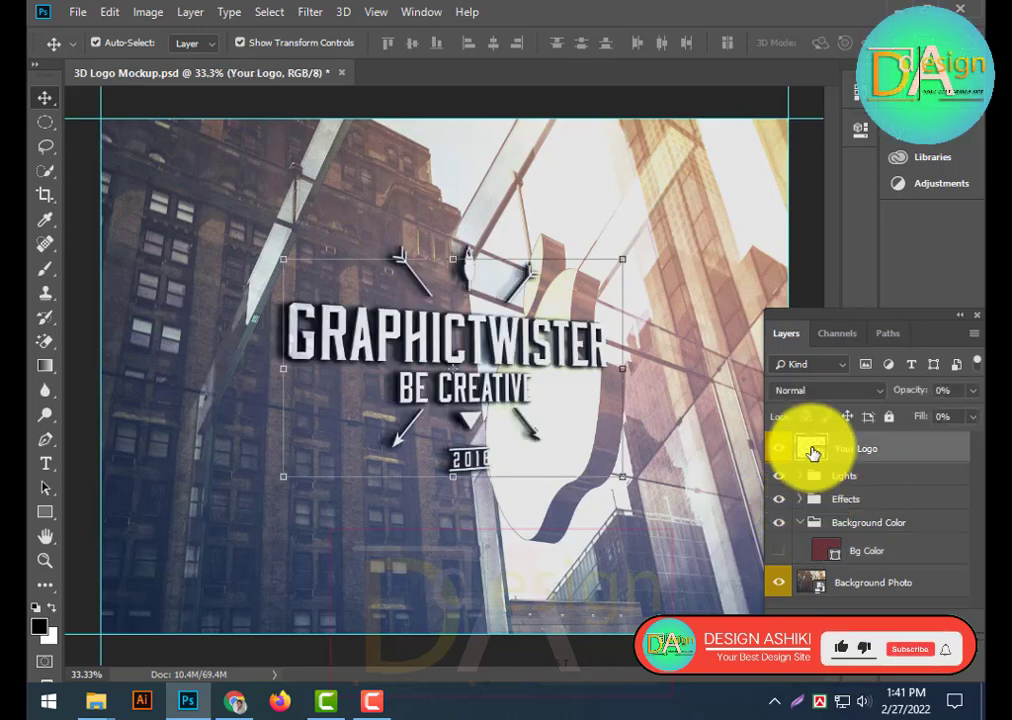
pyautogui.press('ctrl')
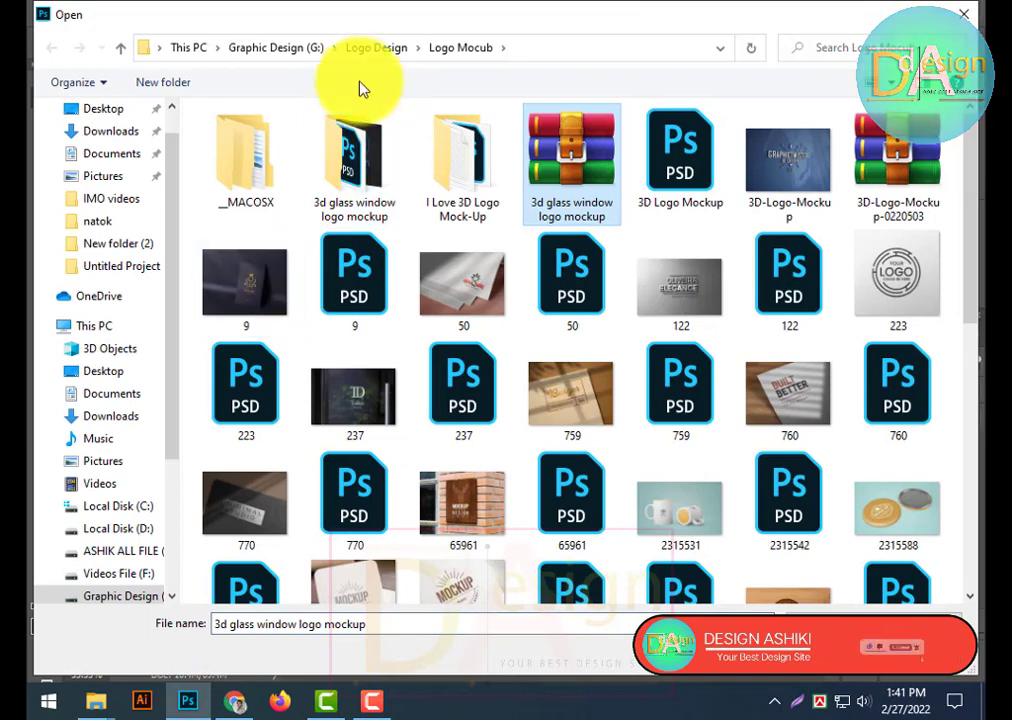
pyautogui.click(380, 48)
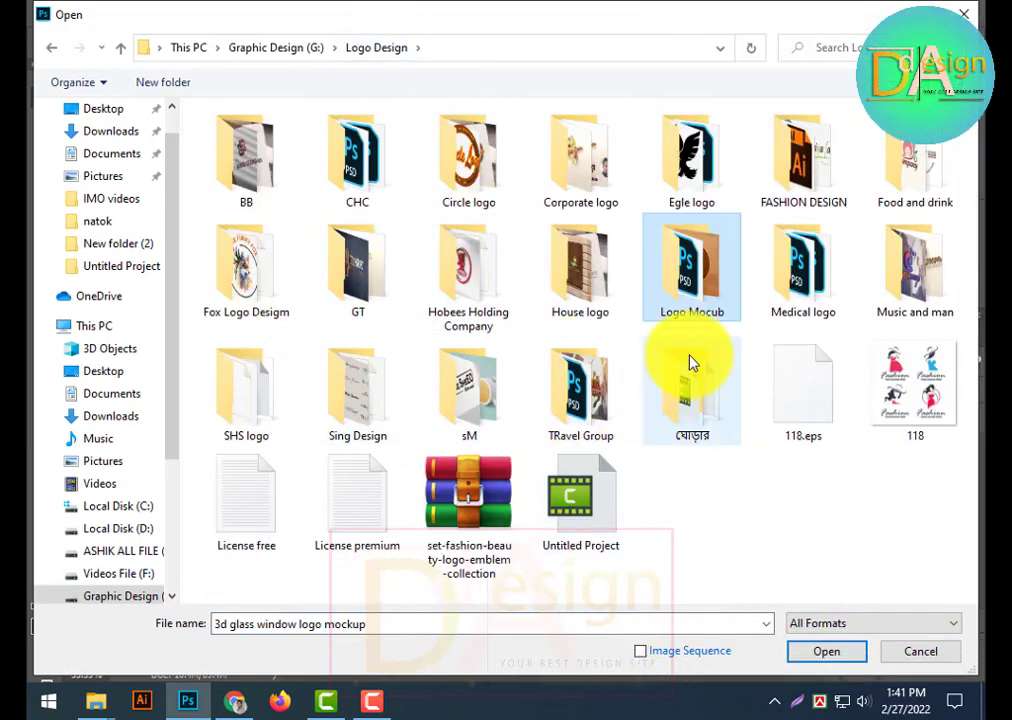
pyautogui.click(915, 280)
pyautogui.doubleClick(773, 199)
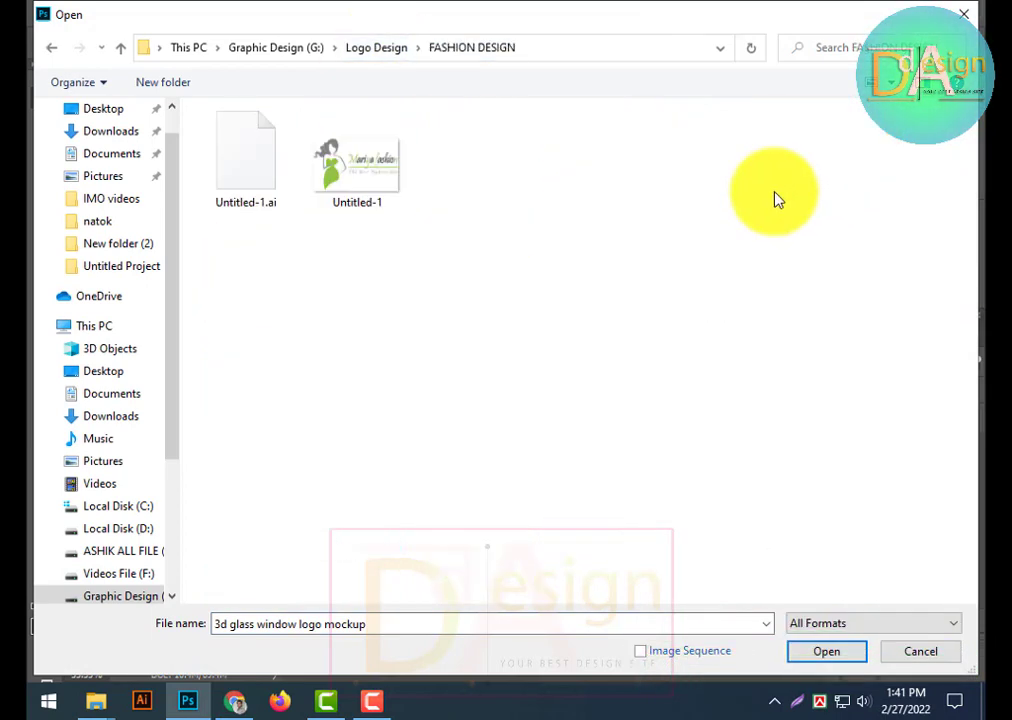
pyautogui.doubleClick(346, 158)
# Return to the 3D Logo Mockup document and open the contents of its Your Logo smart object
pyautogui.click(246, 74)
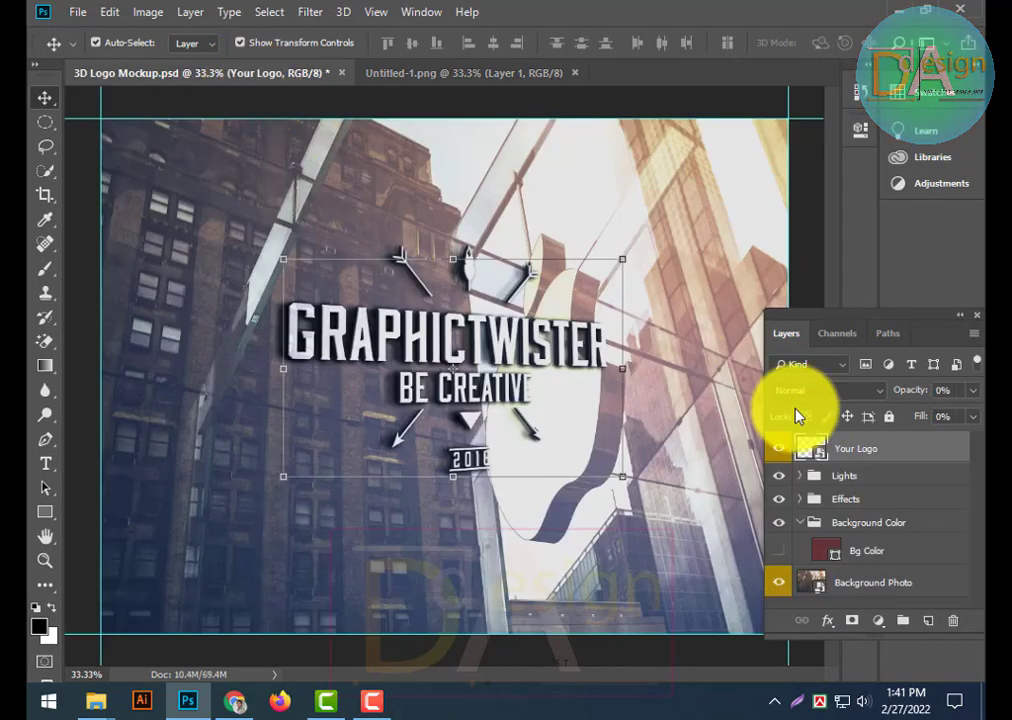
pyautogui.doubleClick(803, 449)
pyautogui.click(494, 272)
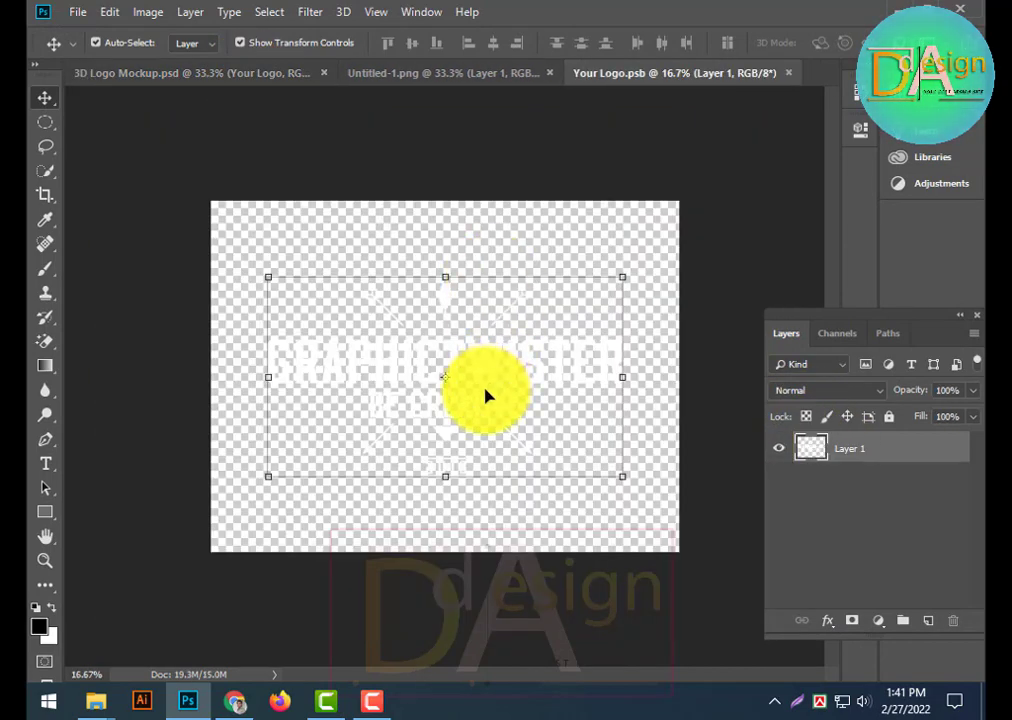
# Copy the Mariya fashion logo from Untitled-1.png into the Your Logo document, accepting the colour profile conversion
pyautogui.click(443, 75)
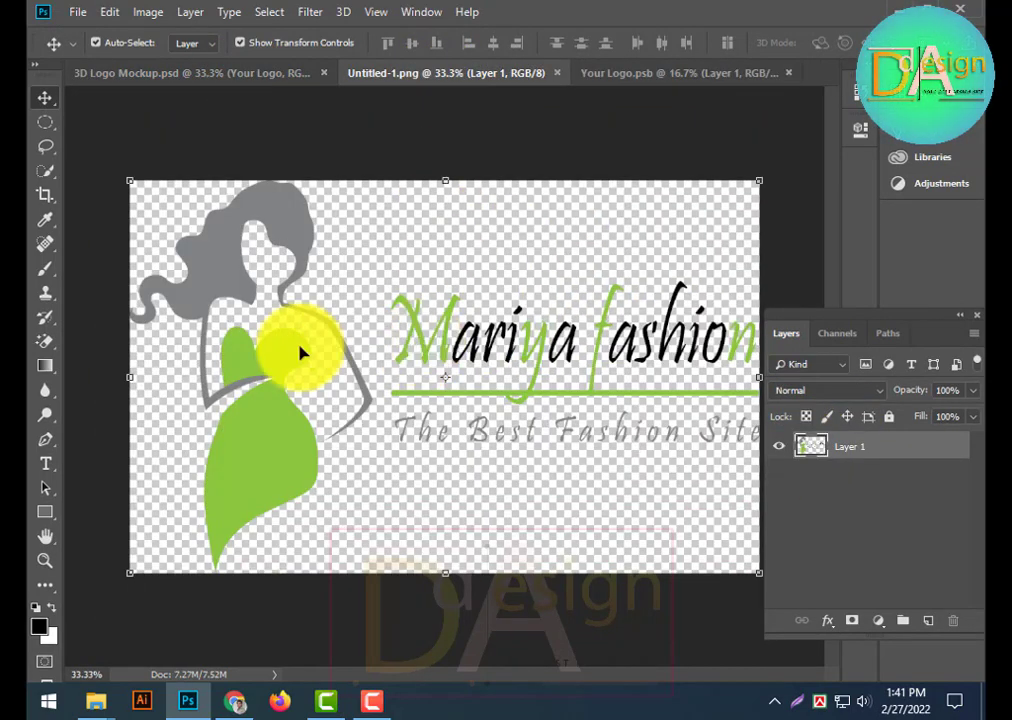
pyautogui.moveTo(294, 350); pyautogui.dragTo(557, 98)
pyautogui.moveTo(621, 77); pyautogui.dragTo(474, 357)
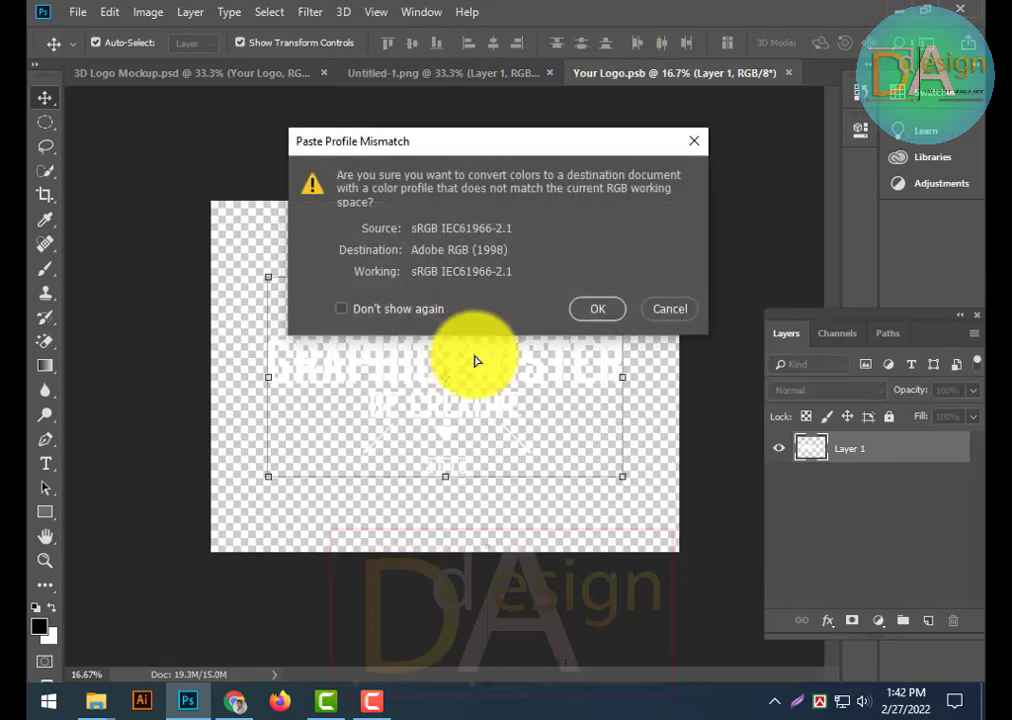
pyautogui.click(594, 307)
# Move the Mariya fashion logo to the middle of the canvas and hide the placeholder logo on Layer 1
pyautogui.moveTo(208, 205); pyautogui.dragTo(483, 364)
pyautogui.moveTo(348, 394); pyautogui.dragTo(338, 409)
pyautogui.click(853, 490)
pyautogui.click(779, 480)
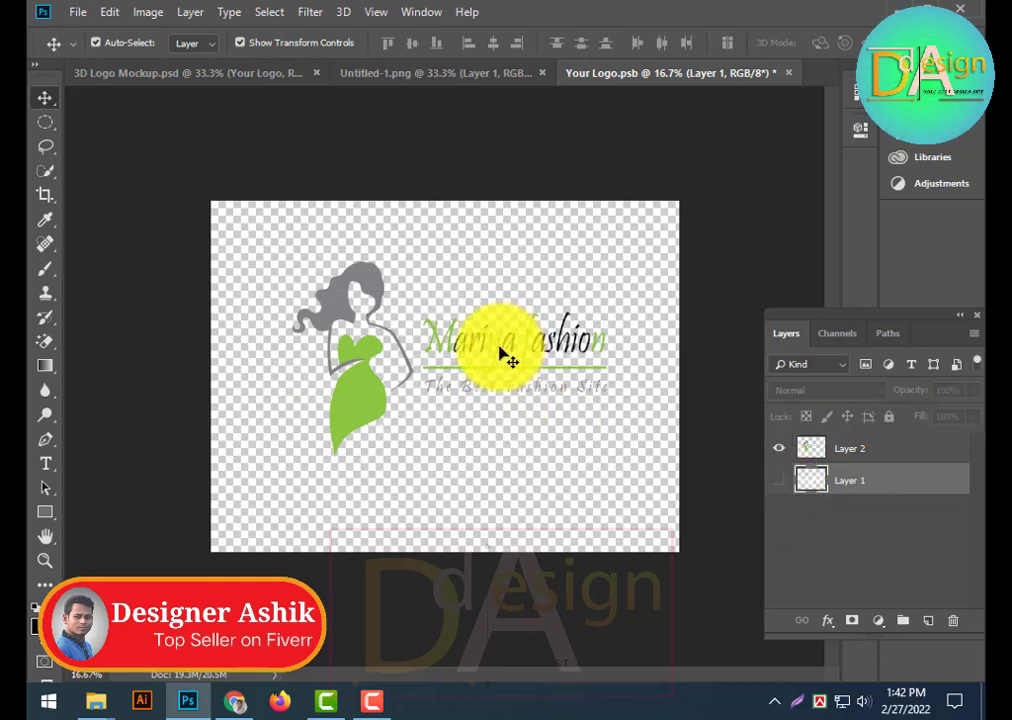
# Fine-tune the logo's centring on the canvas, save the Your Logo smart object, and return to the 3D Logo Mockup document
pyautogui.moveTo(506, 355); pyautogui.dragTo(501, 357)
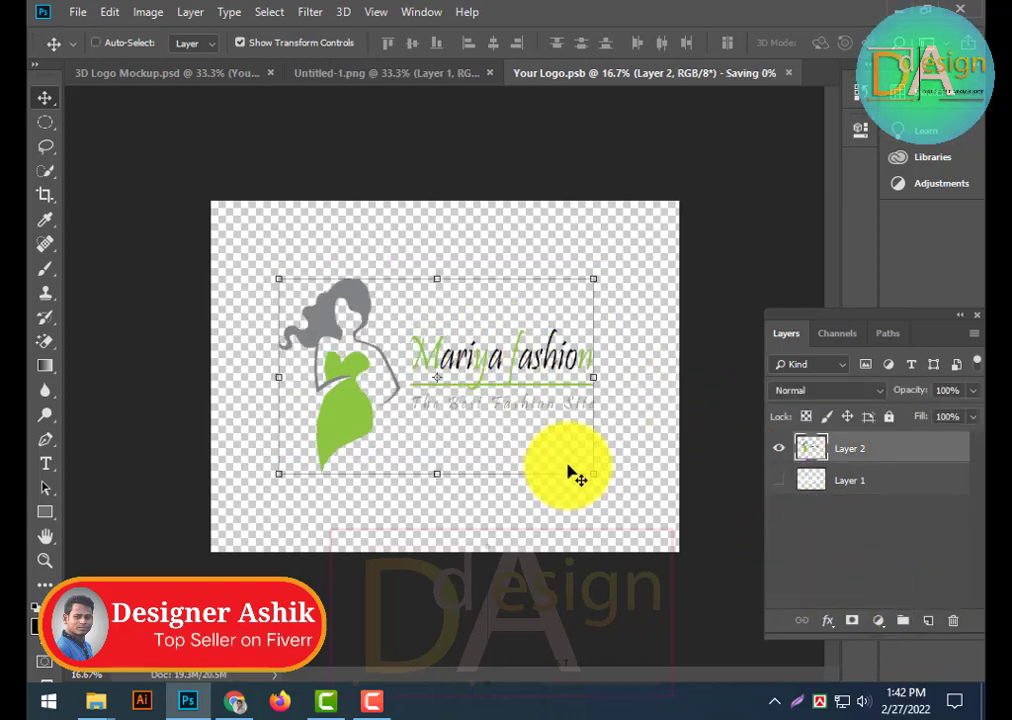
pyautogui.click(452, 70)
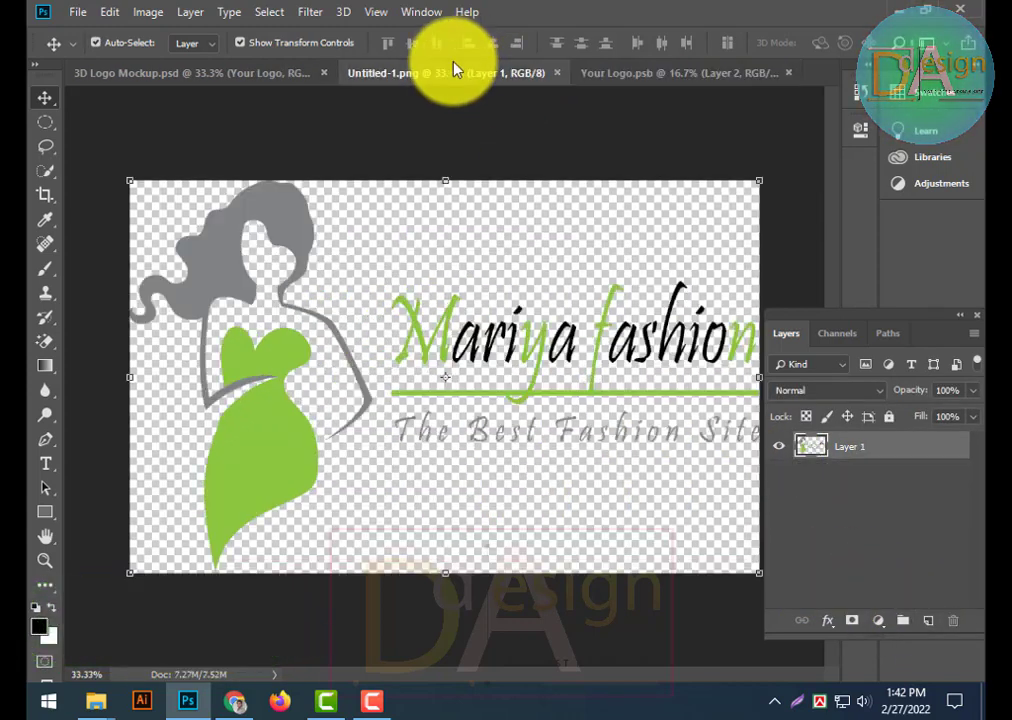
pyautogui.click(232, 72)
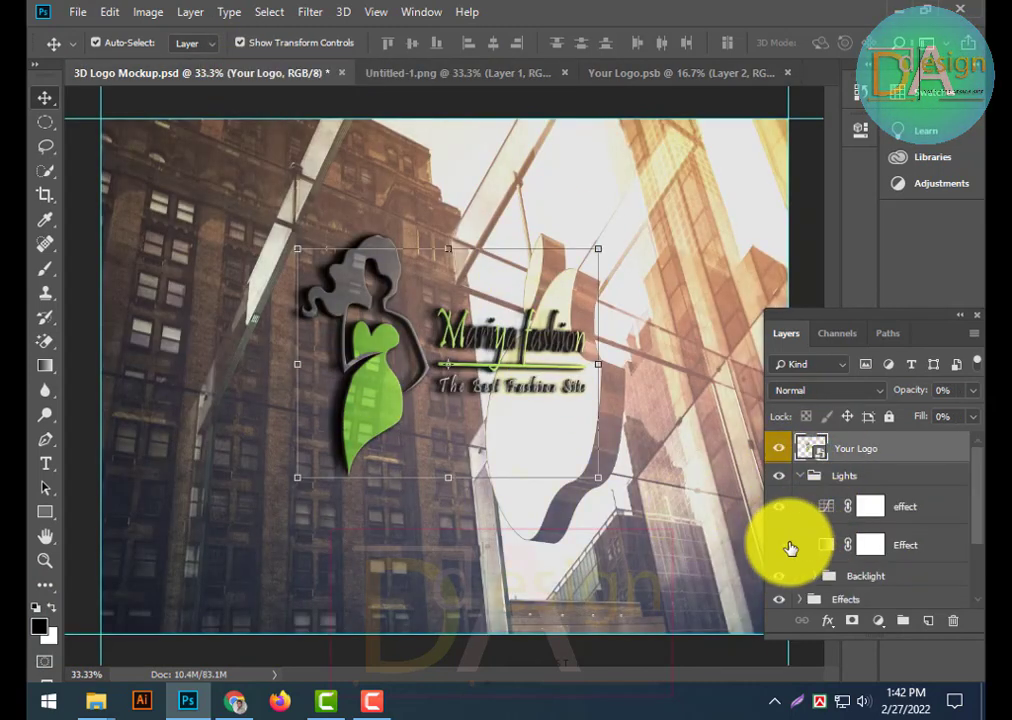
# Expand the Lights group and hide its two effect adjustment layers
pyautogui.click(778, 544)
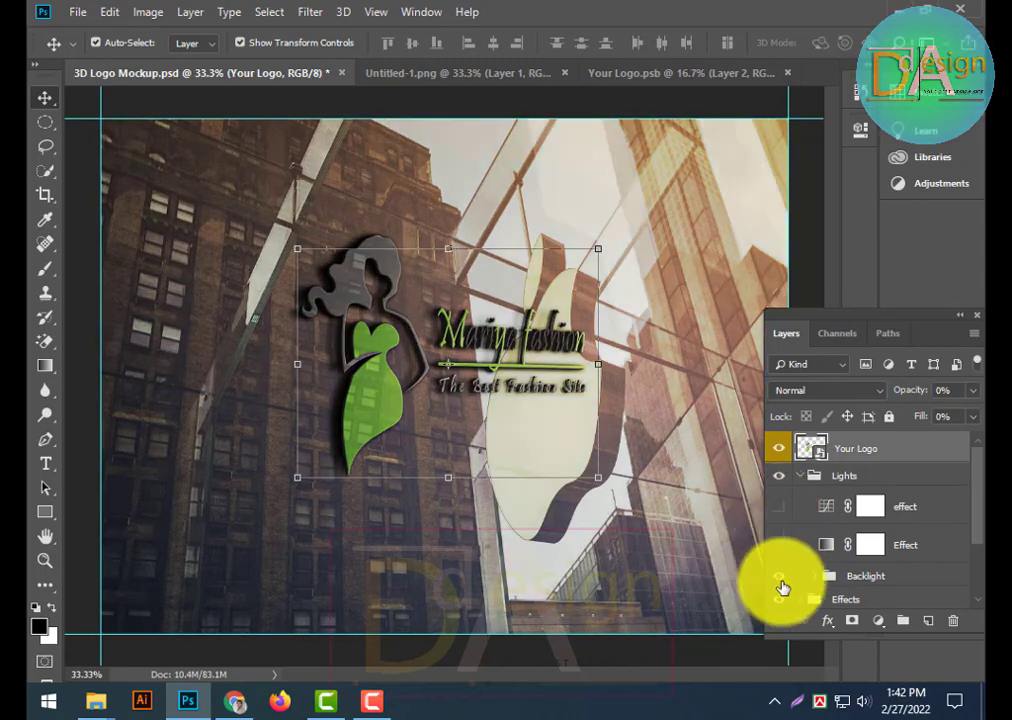